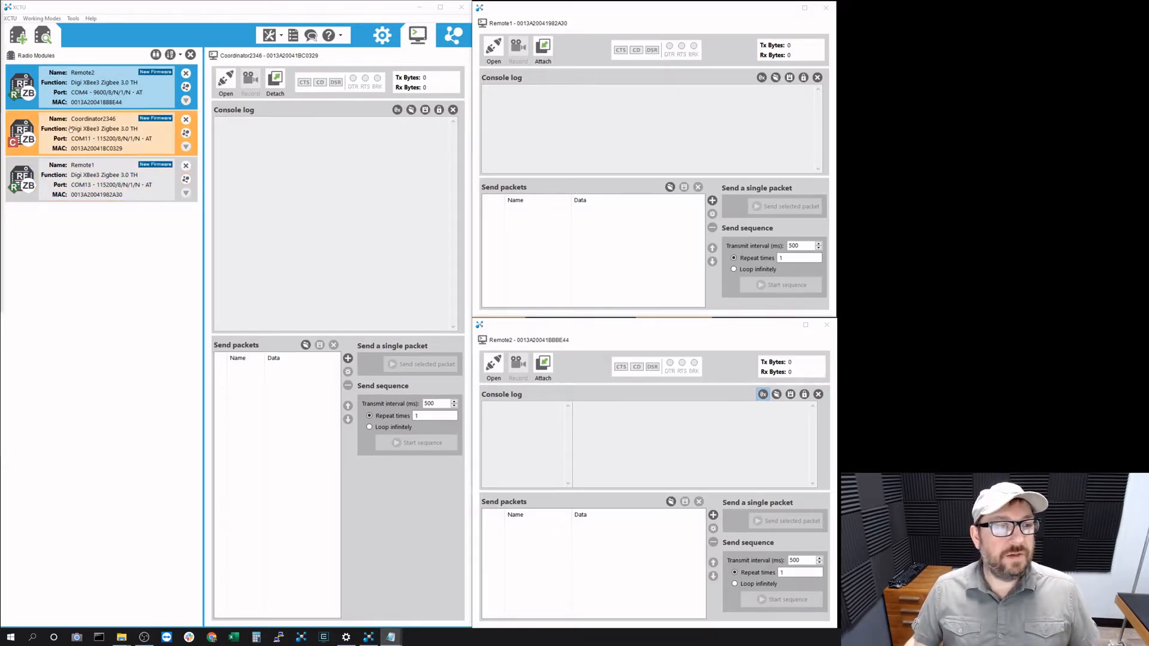
Step: Reattach the floating Remote1 console to the main window
{"action": "left_click", "coordinate": [118, 133]}
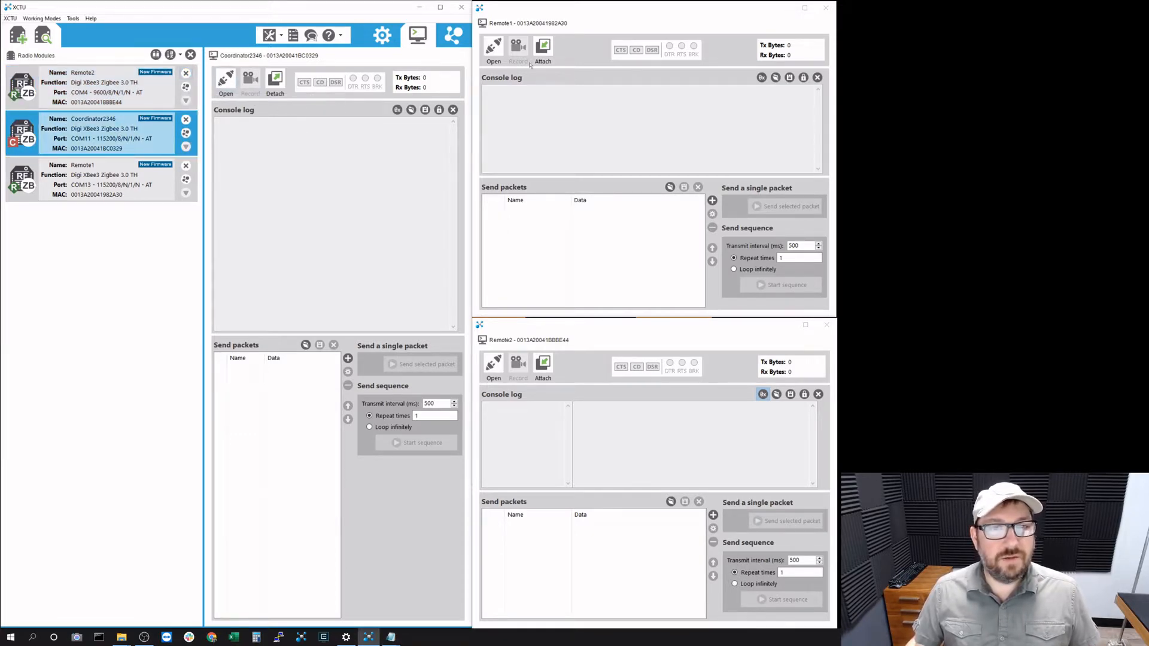
{"action": "left_click_drag", "start_coordinate": [720, 11], "coordinate": [739, 14]}
{"action": "left_click", "coordinate": [844, 11]}
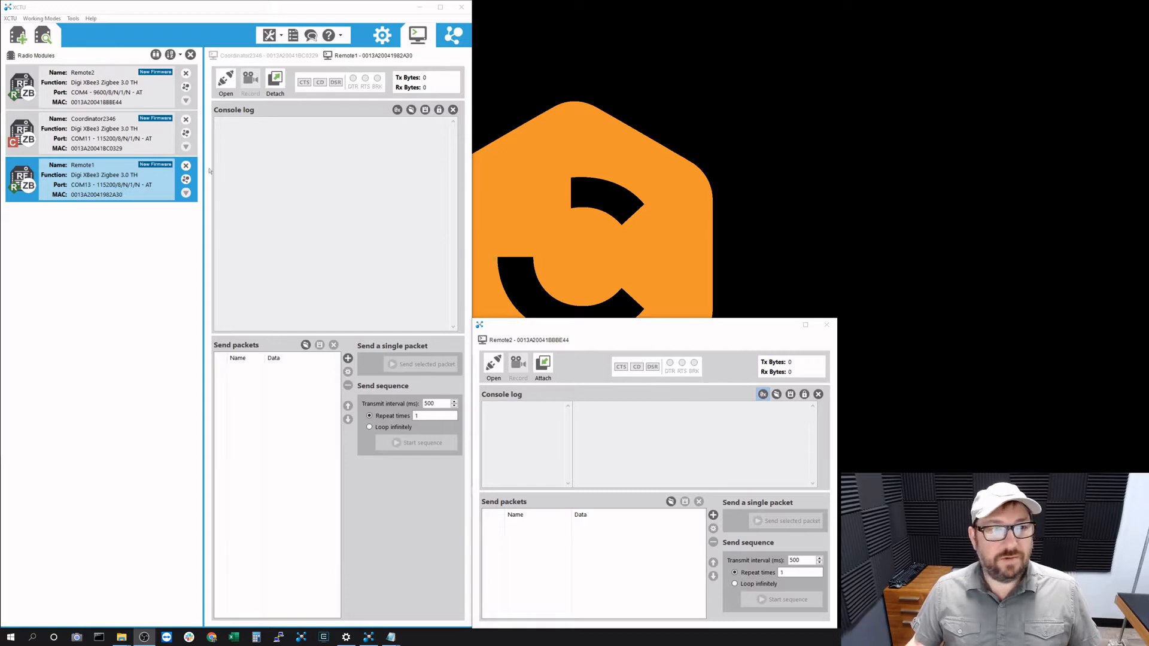
Step: Switch back and forth between the Coordinator2346 and Remote1 modules to view their consoles
{"action": "left_click", "coordinate": [96, 128]}
{"action": "left_click", "coordinate": [94, 180]}
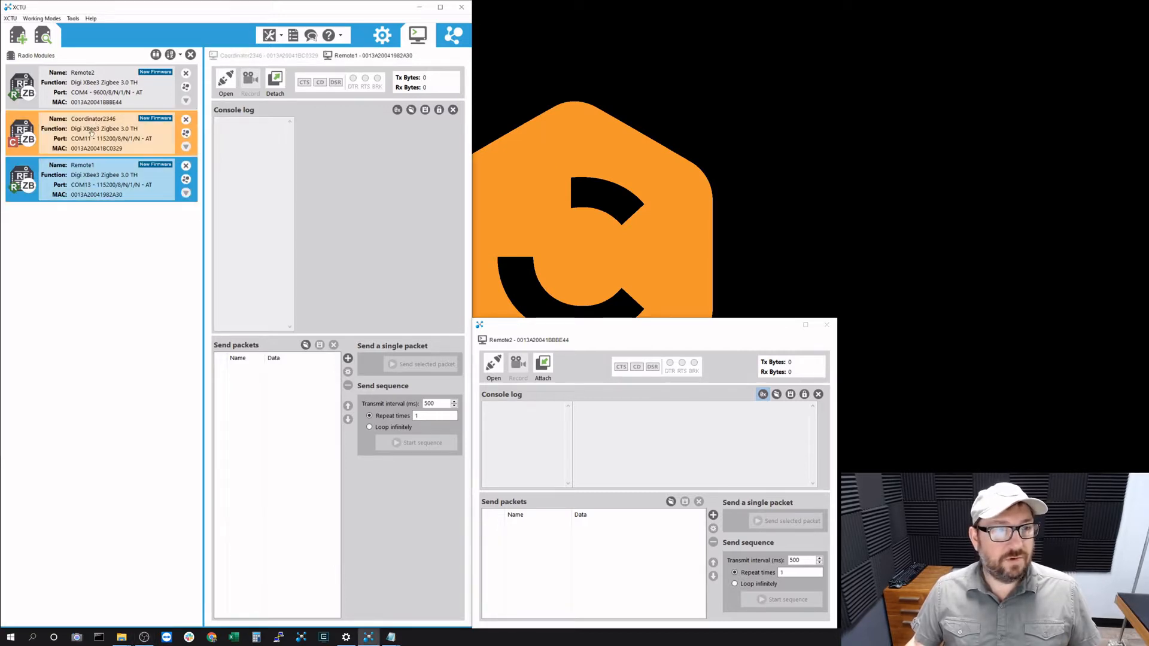
{"action": "left_click", "coordinate": [92, 133]}
{"action": "left_click", "coordinate": [88, 191]}
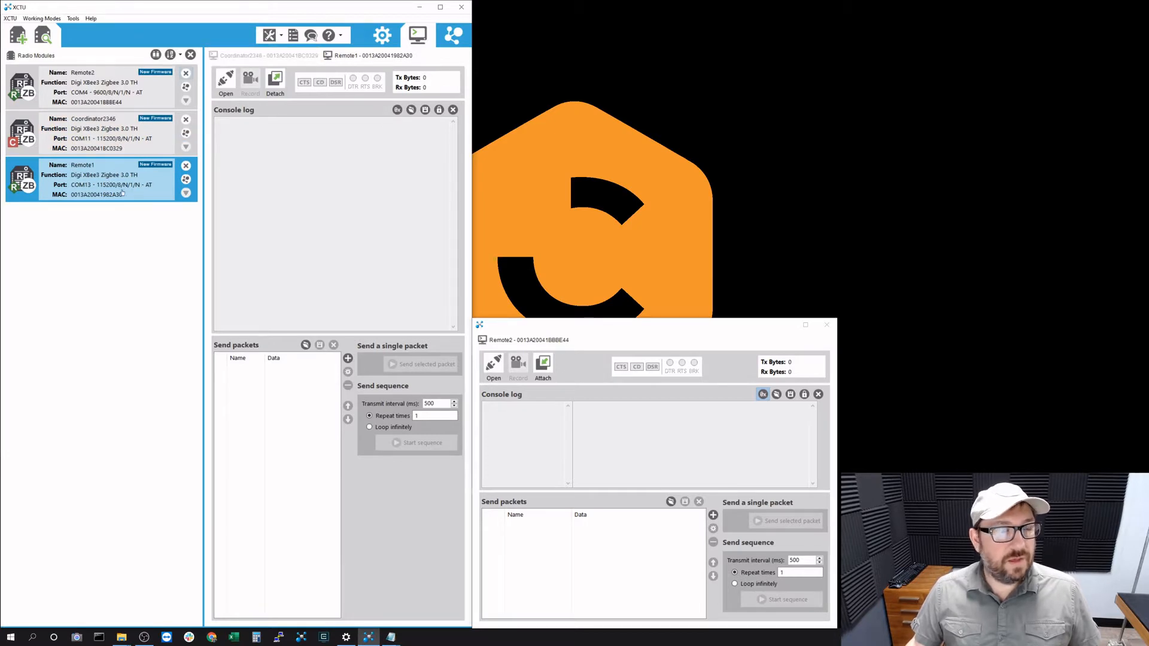
{"action": "left_click", "coordinate": [105, 178]}
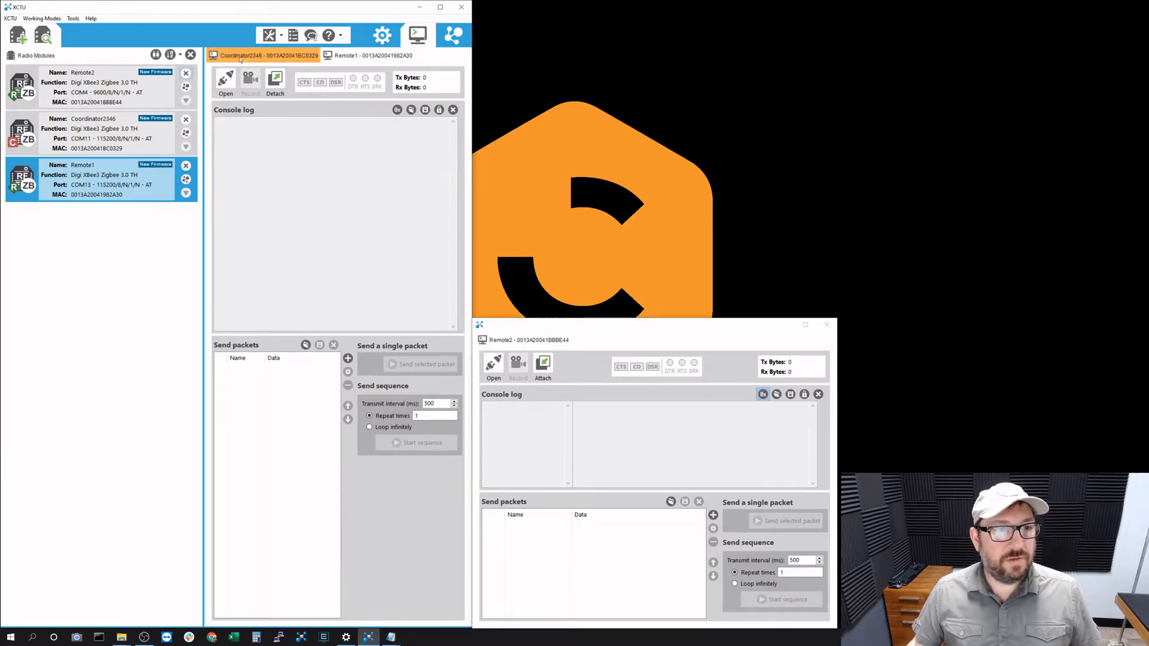
Step: Detach the Remote1 console into its own window, place it above the Remote2 console and resize it to the same width
{"action": "left_click", "coordinate": [273, 80]}
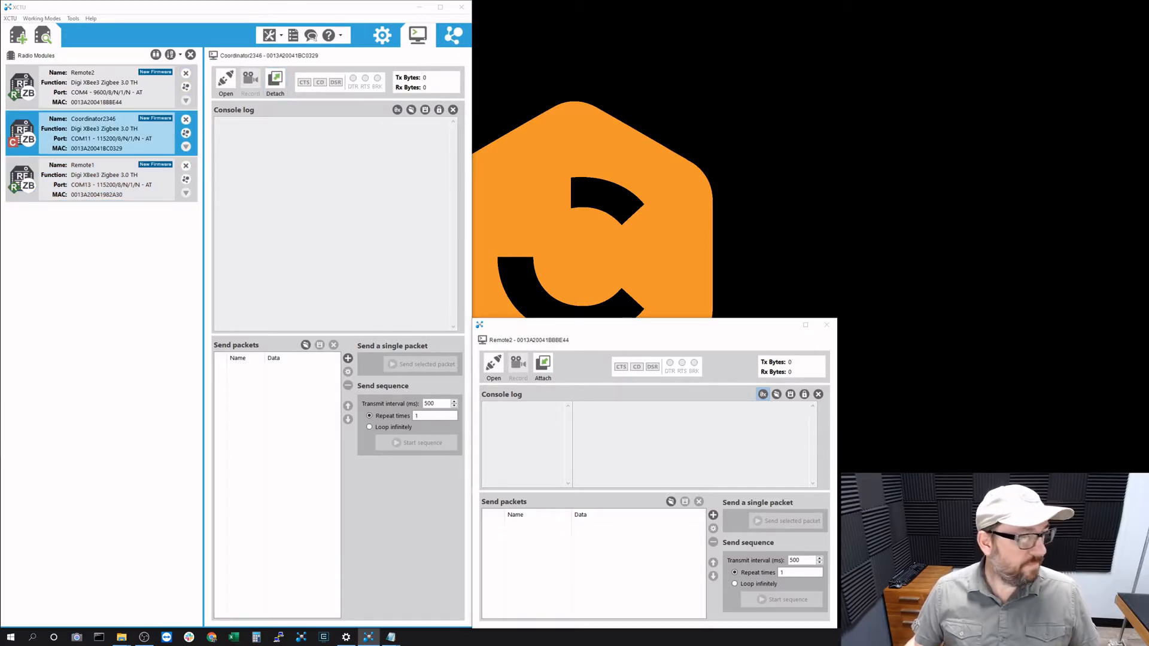
{"action": "left_click_drag", "start_coordinate": [1, 80], "coordinate": [660, 18]}
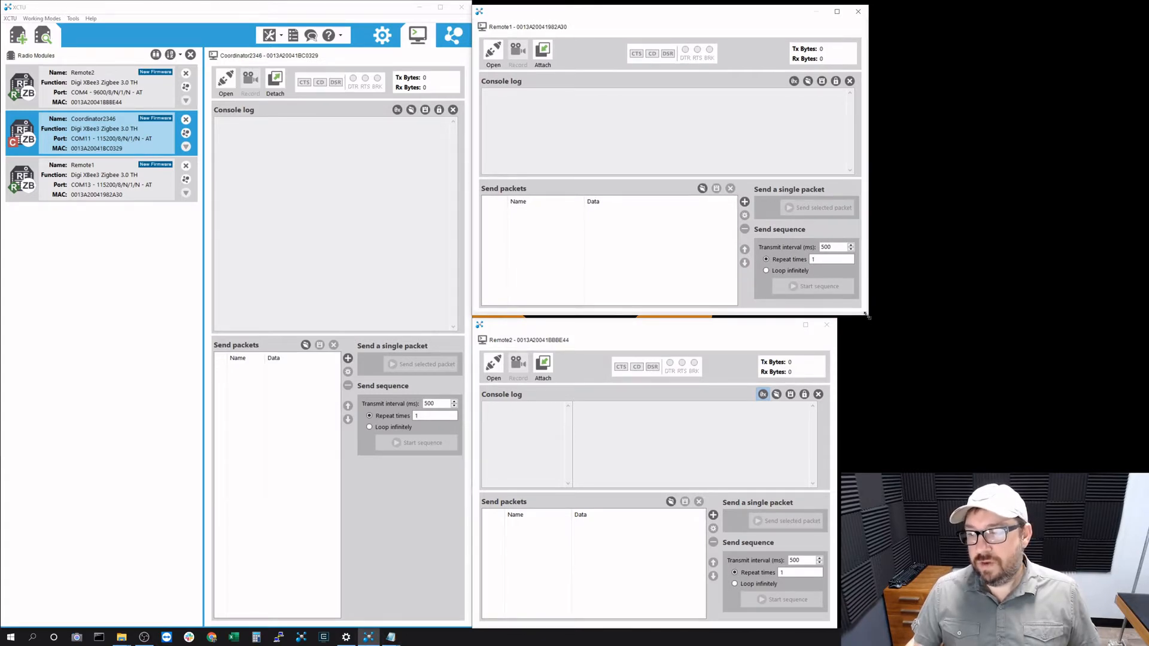
{"action": "left_click_drag", "start_coordinate": [867, 315], "coordinate": [837, 319]}
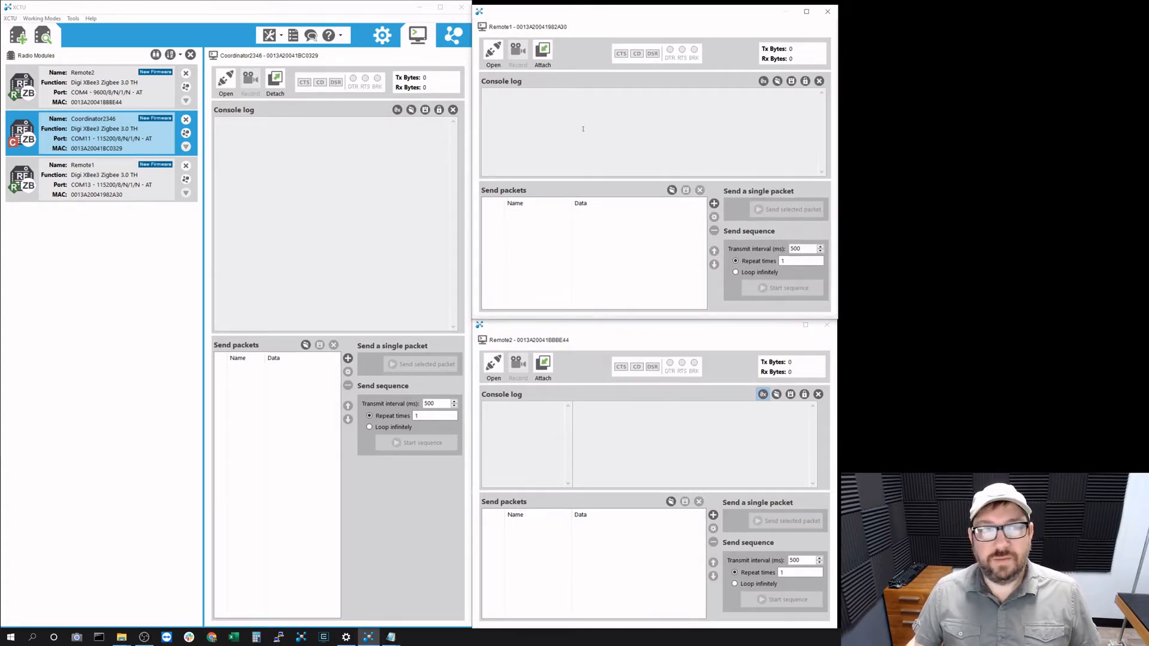
Step: Open the serial connections of the Coordinator2346, Remote1 and Remote2 consoles
{"action": "left_click", "coordinate": [225, 78]}
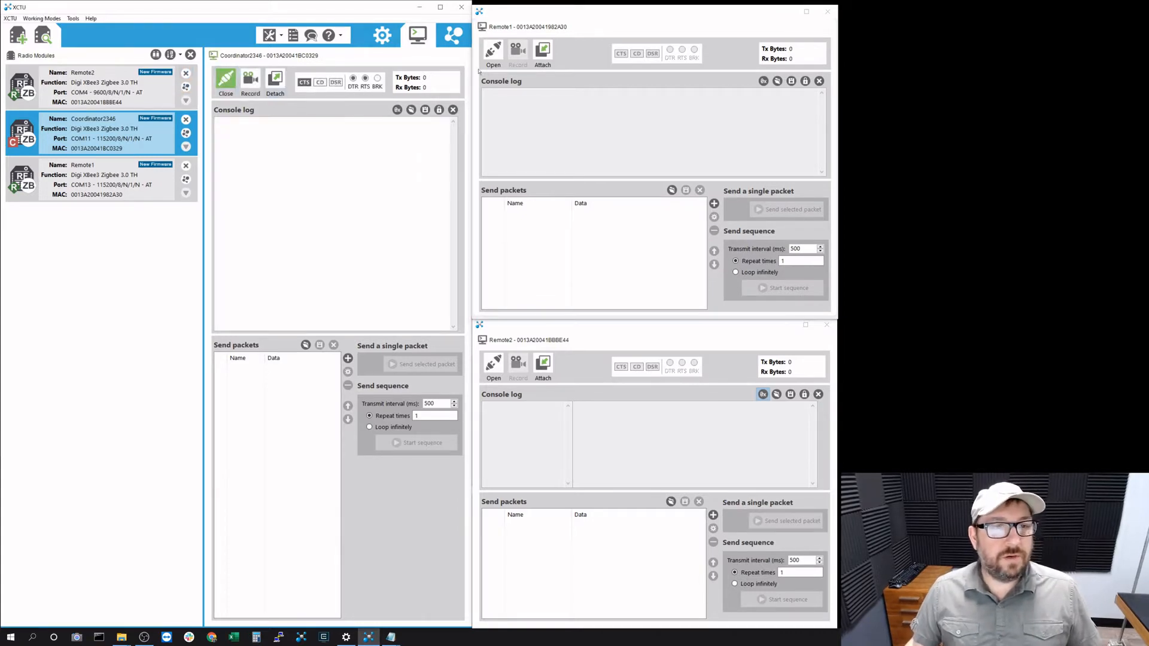
{"action": "left_click", "coordinate": [493, 50]}
{"action": "left_click", "coordinate": [493, 364]}
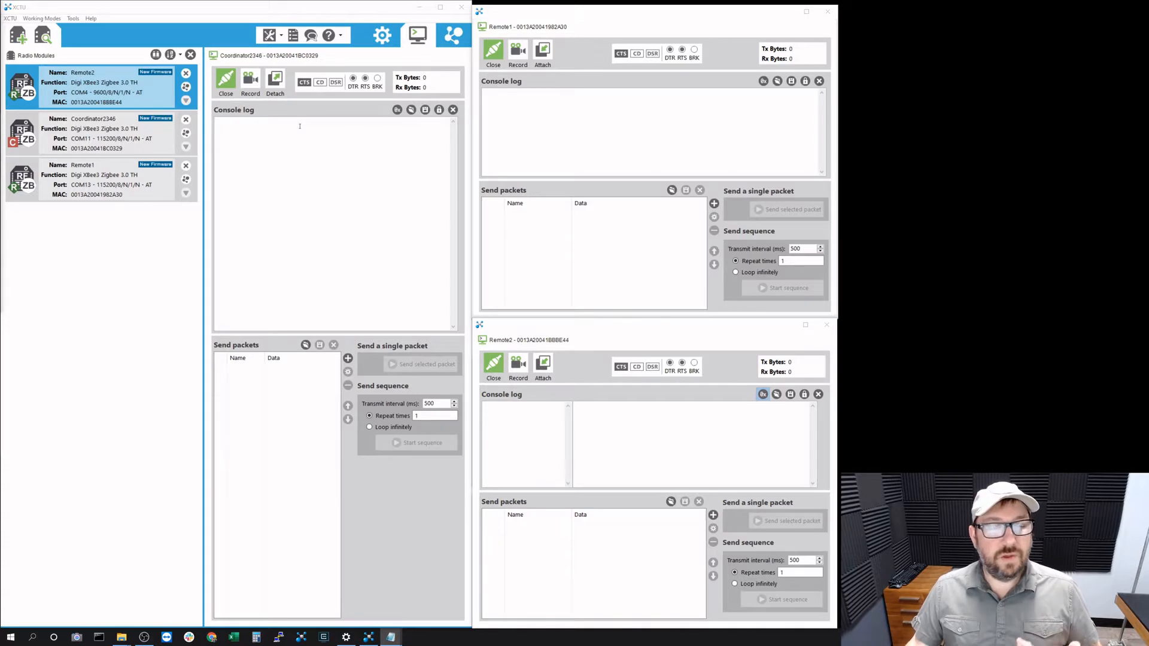
Step: Send "hellow world" from the Coordinator2346 console and compare its log with and without the hexadecimal view
{"action": "left_click", "coordinate": [300, 126]}
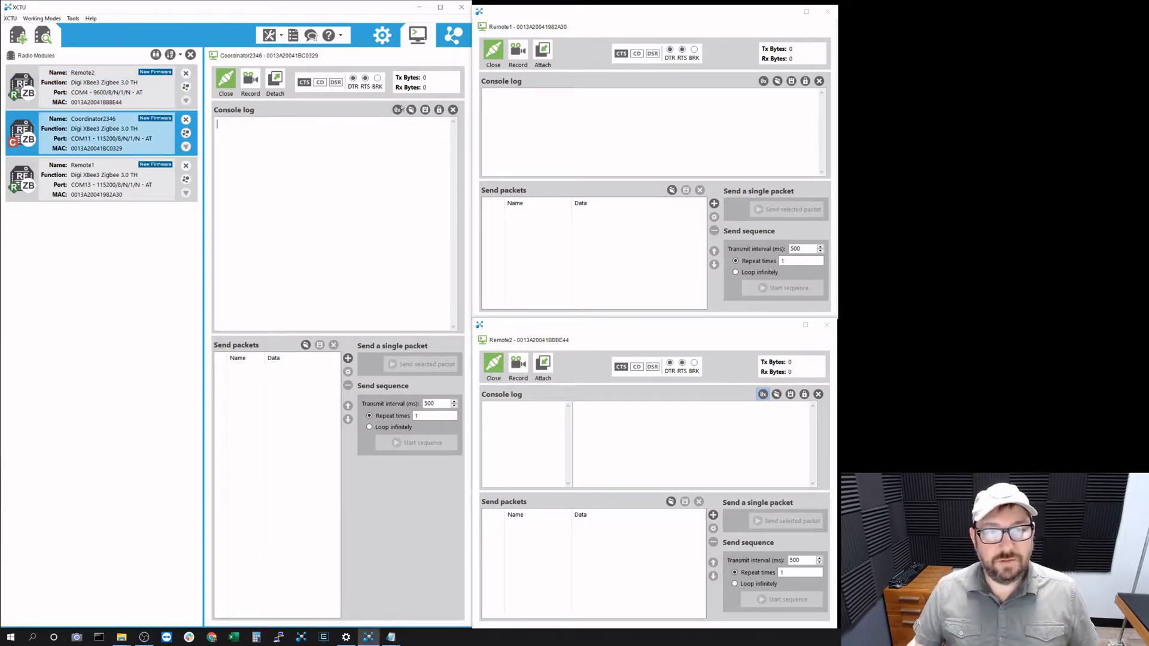
{"action": "left_click", "coordinate": [398, 110]}
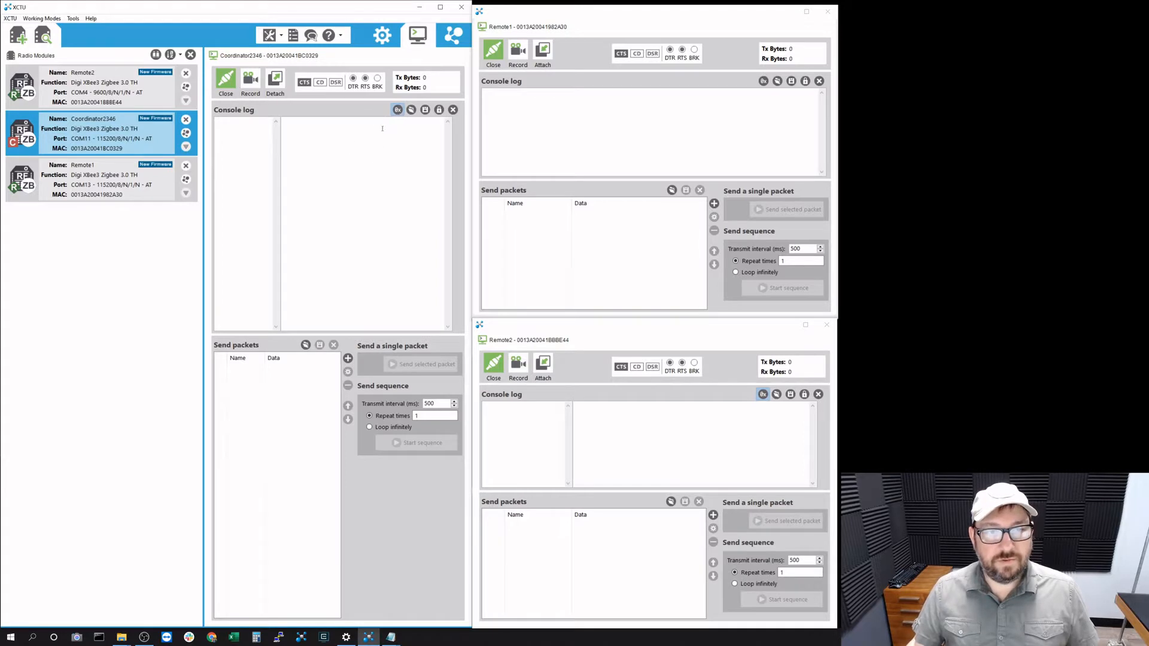
{"action": "type", "text": "hee"}
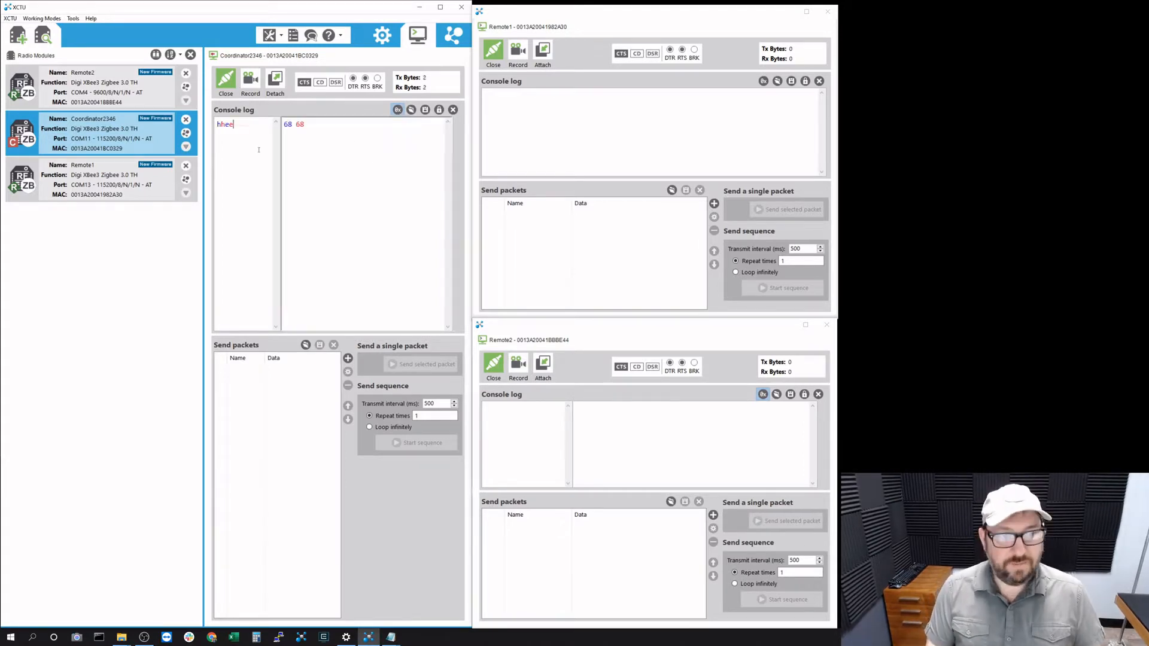
{"action": "type", "text": "llllooww  wwoorrlldd"}
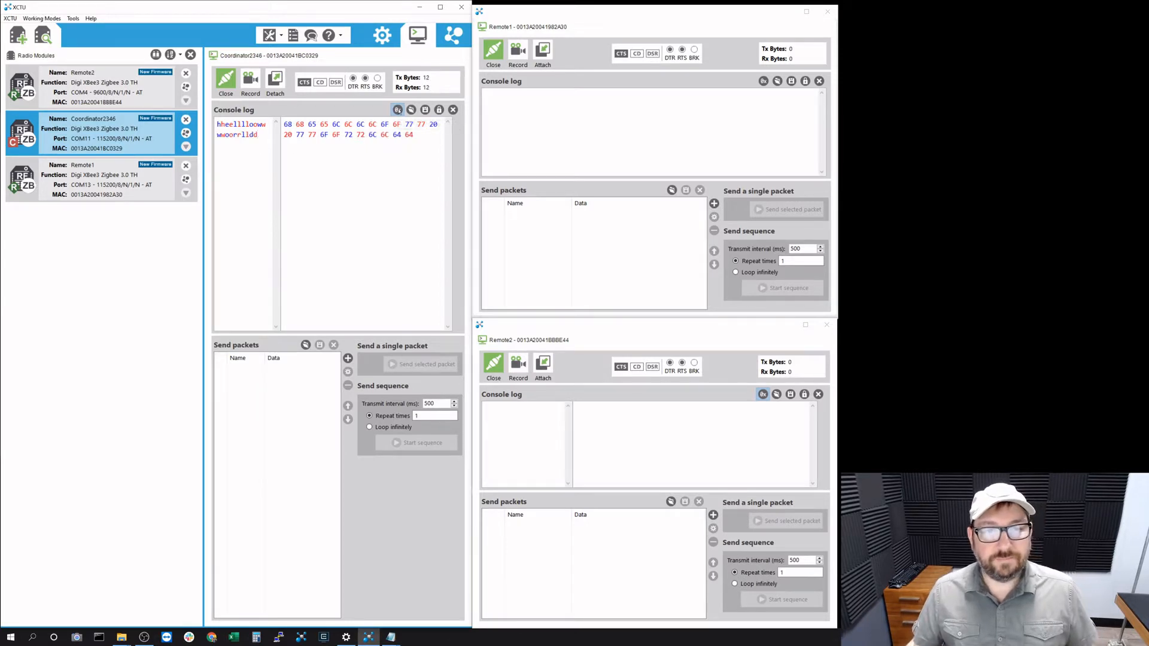
{"action": "left_click", "coordinate": [397, 109]}
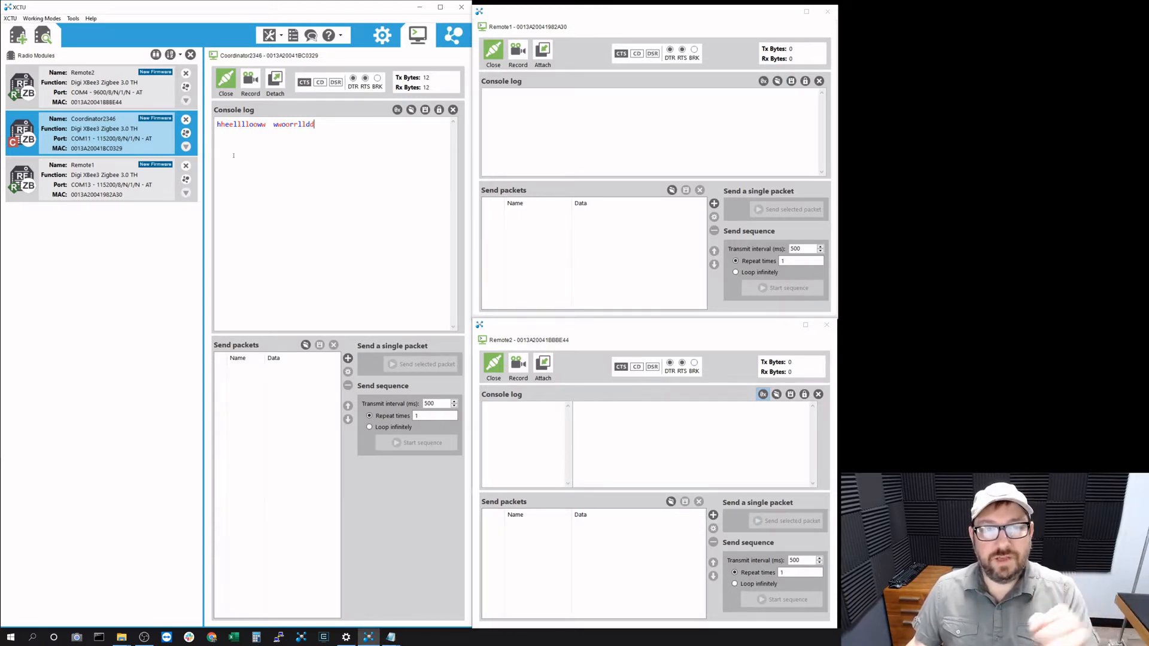
{"action": "left_click", "coordinate": [398, 110]}
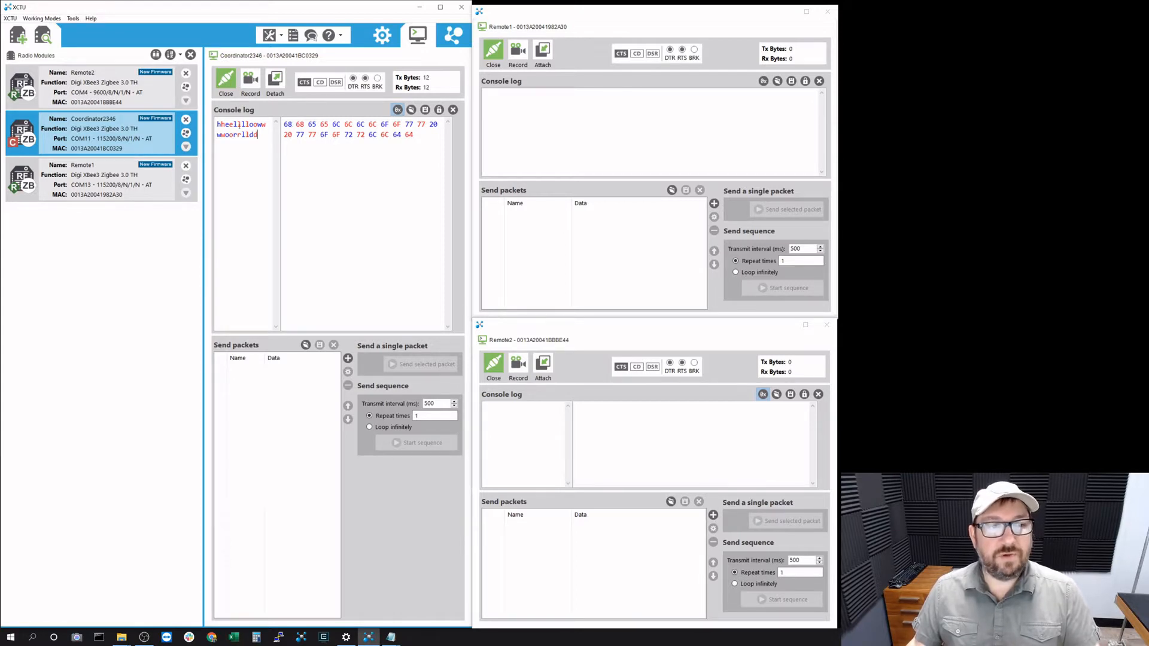
Step: Send carriage returns and the character 1 from the Coordinator2346 console, and hide its hexadecimal view
{"action": "key", "text": "Return"}
{"action": "key", "text": "Return"}
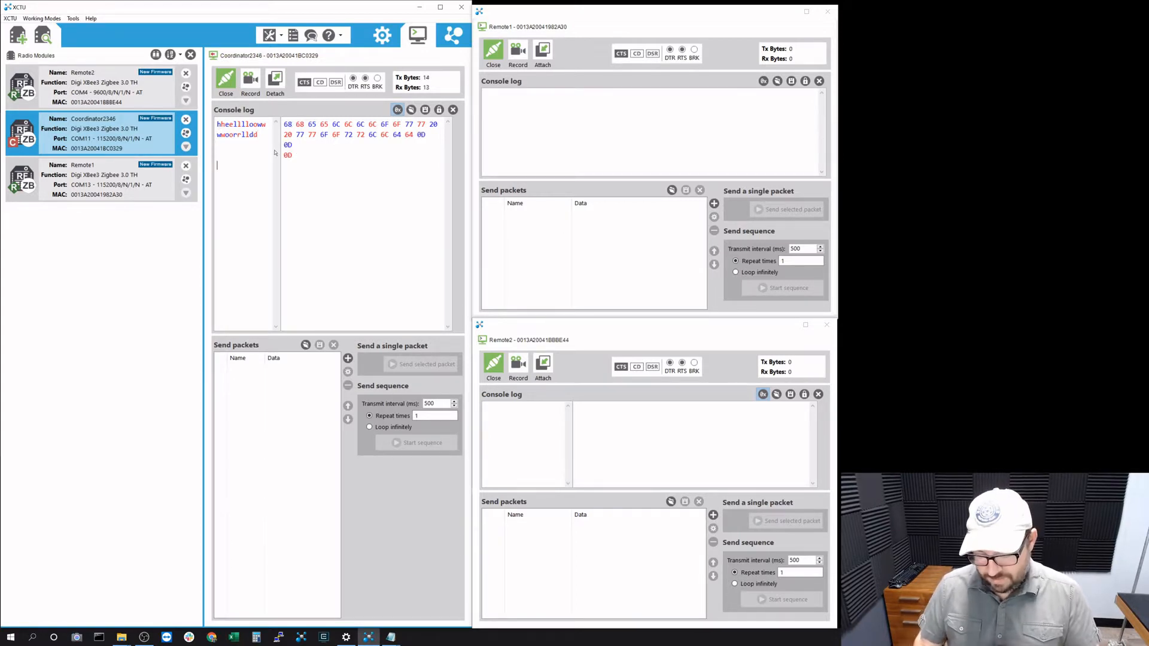
{"action": "type", "text": "11"}
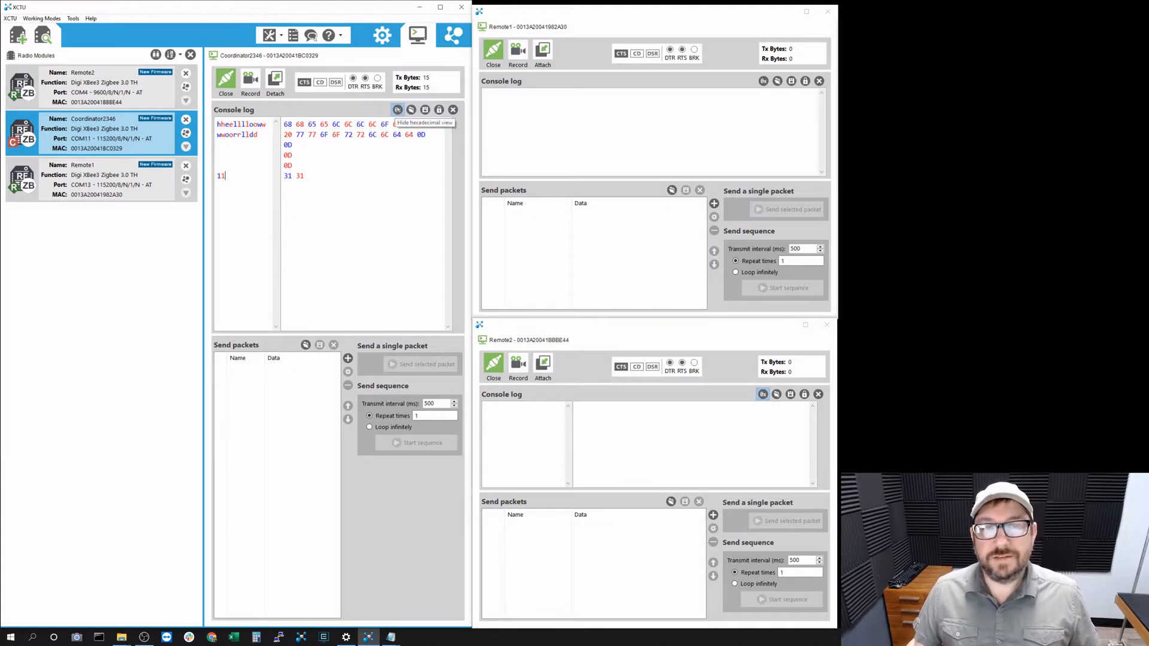
{"action": "left_click", "coordinate": [397, 110]}
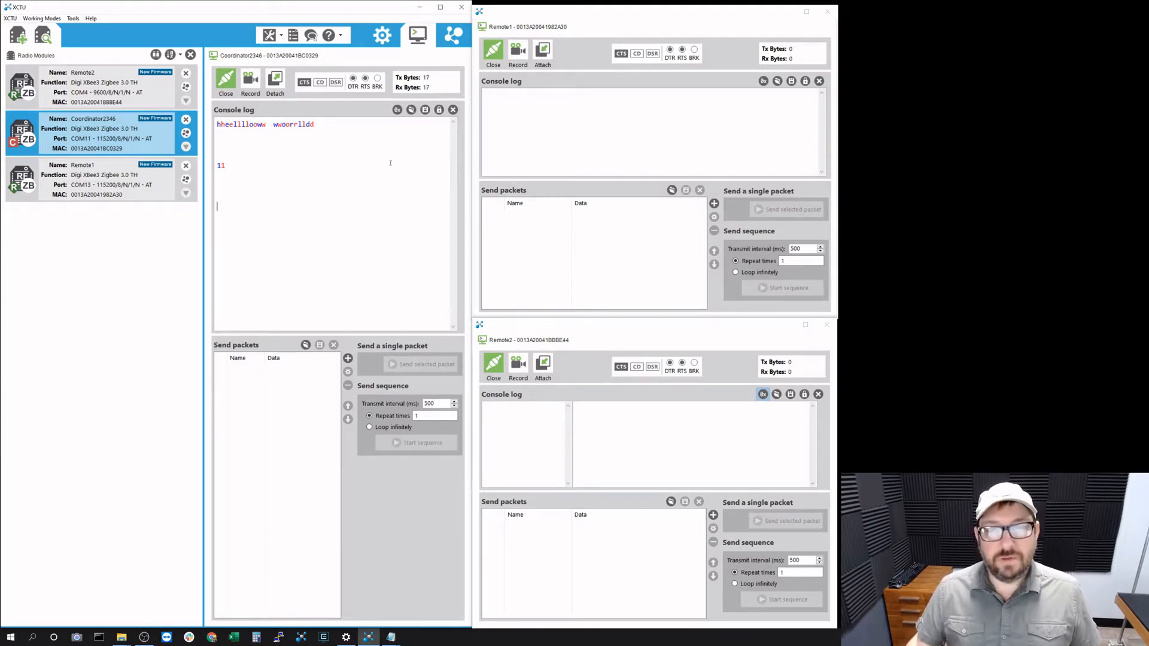
Step: Send "hellow from Remote1" from the Remote1 console, followed by carriage returns and the character 1
{"action": "left_click", "coordinate": [506, 95]}
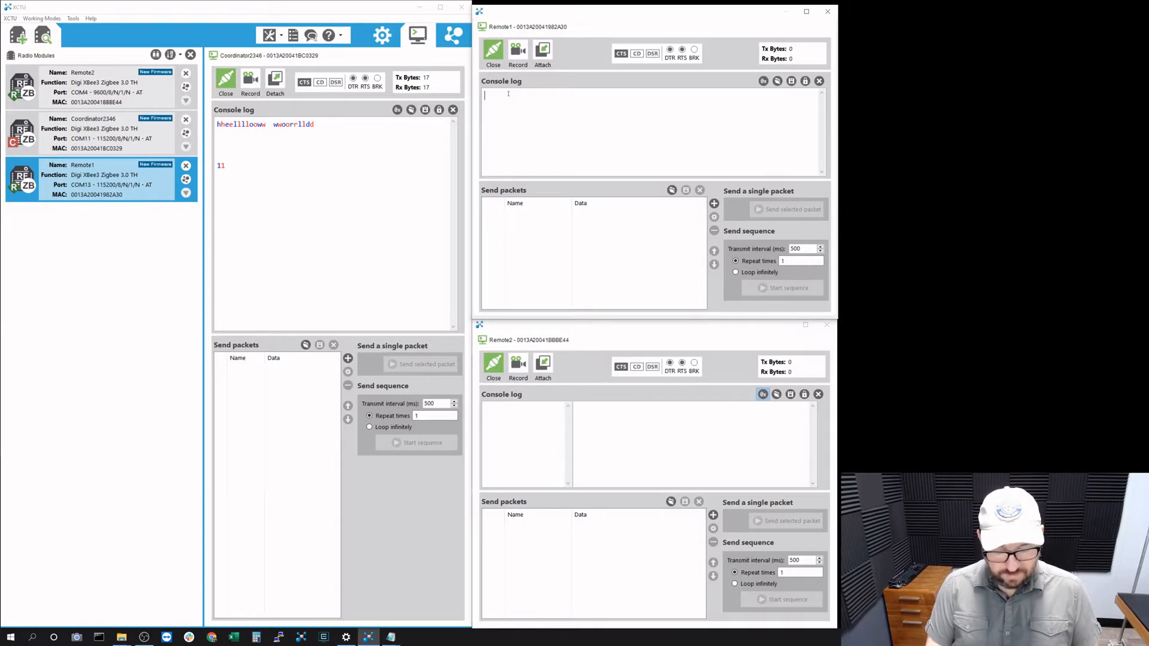
{"action": "type", "text": "hellow"}
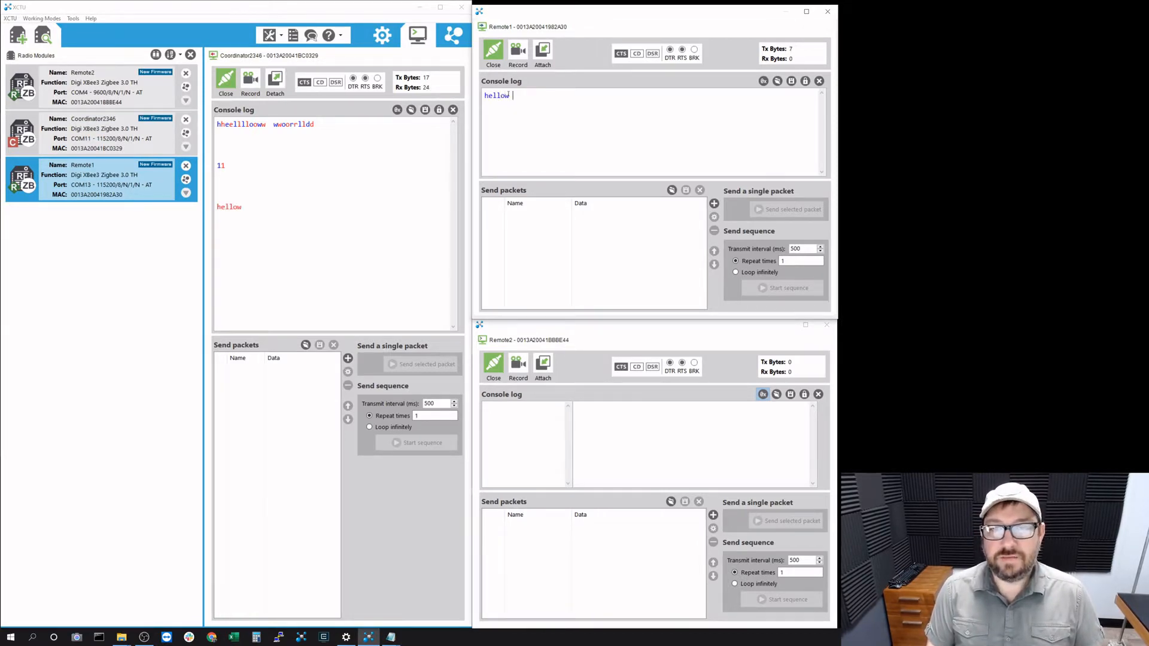
{"action": "type", "text": " from  Re"}
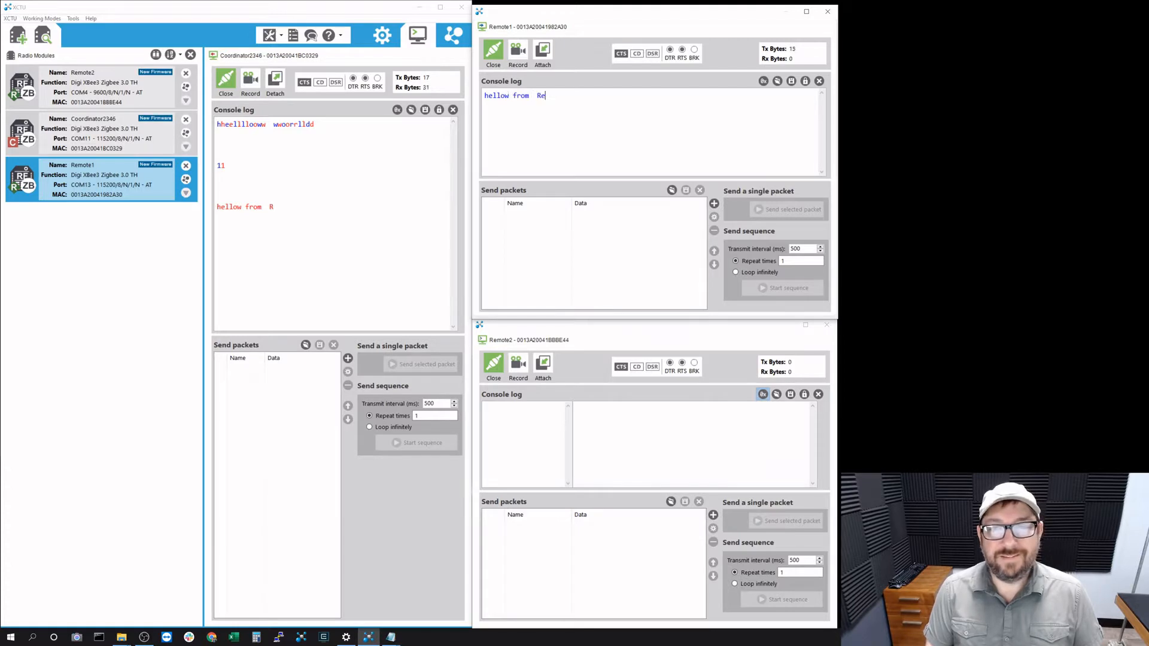
{"action": "type", "text": "mote1"}
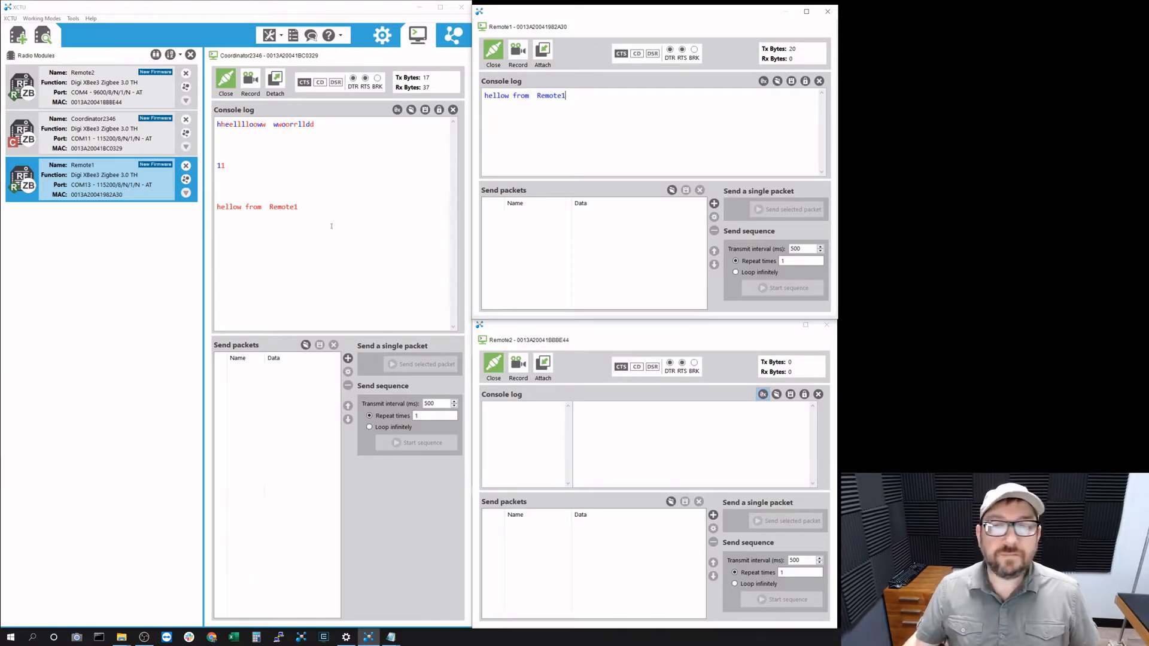
{"action": "key", "text": "Return"}
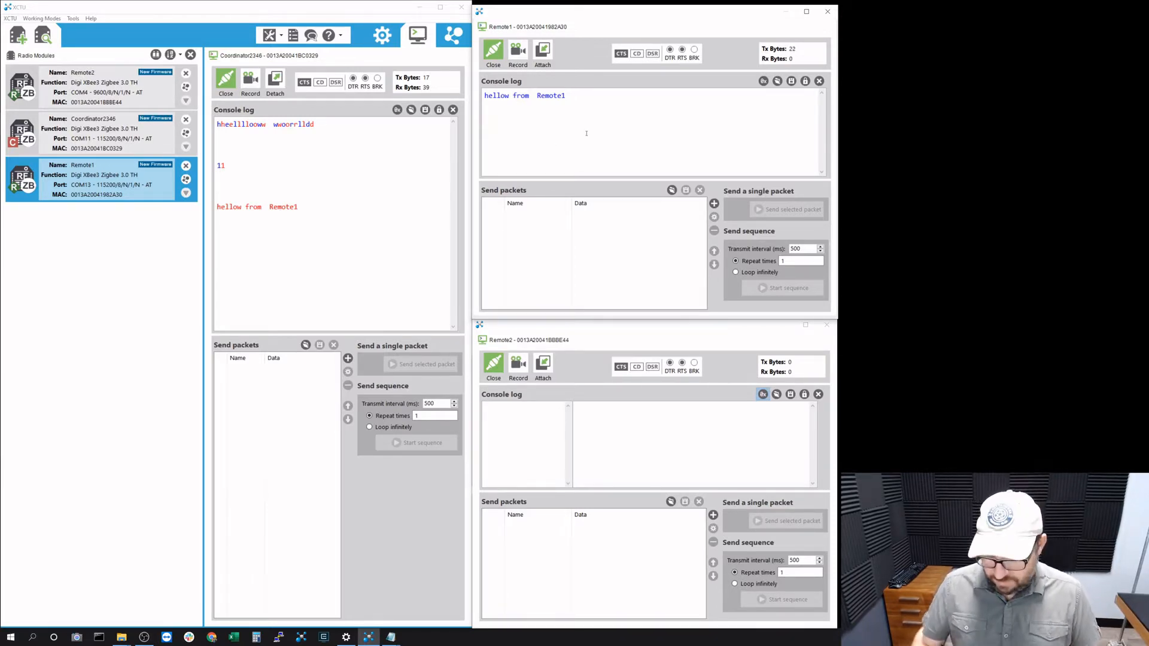
{"action": "type", "text": "1"}
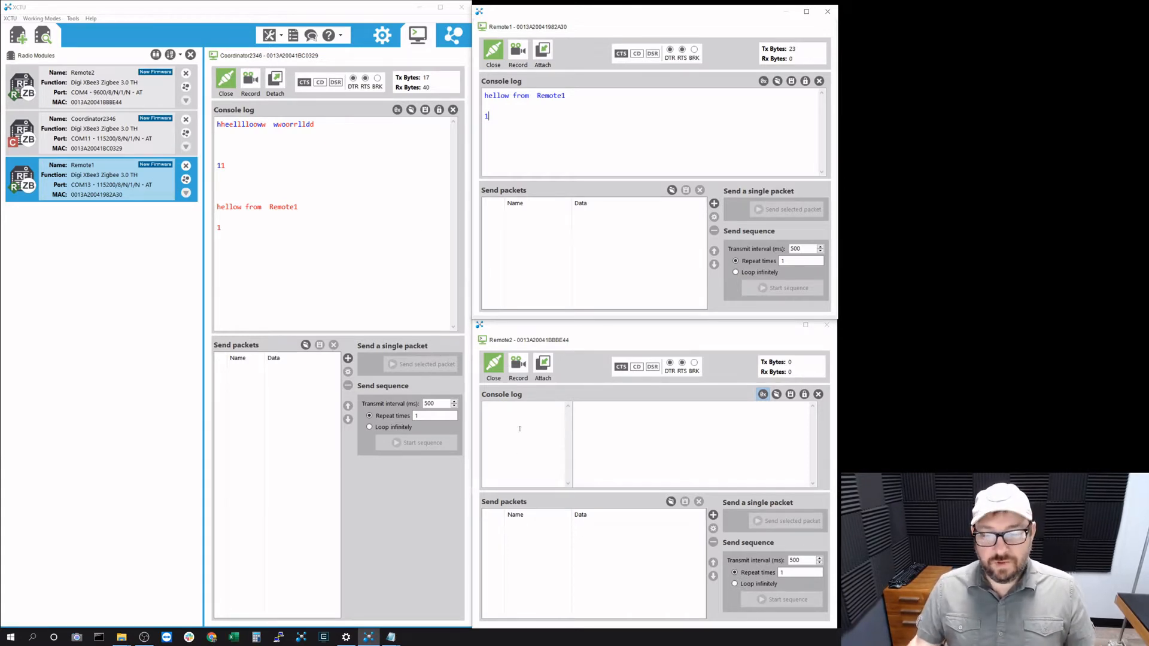
Step: Hide the hexadecimal view in the Remote2 console and send "hello from remote 2" from it
{"action": "left_click", "coordinate": [761, 395]}
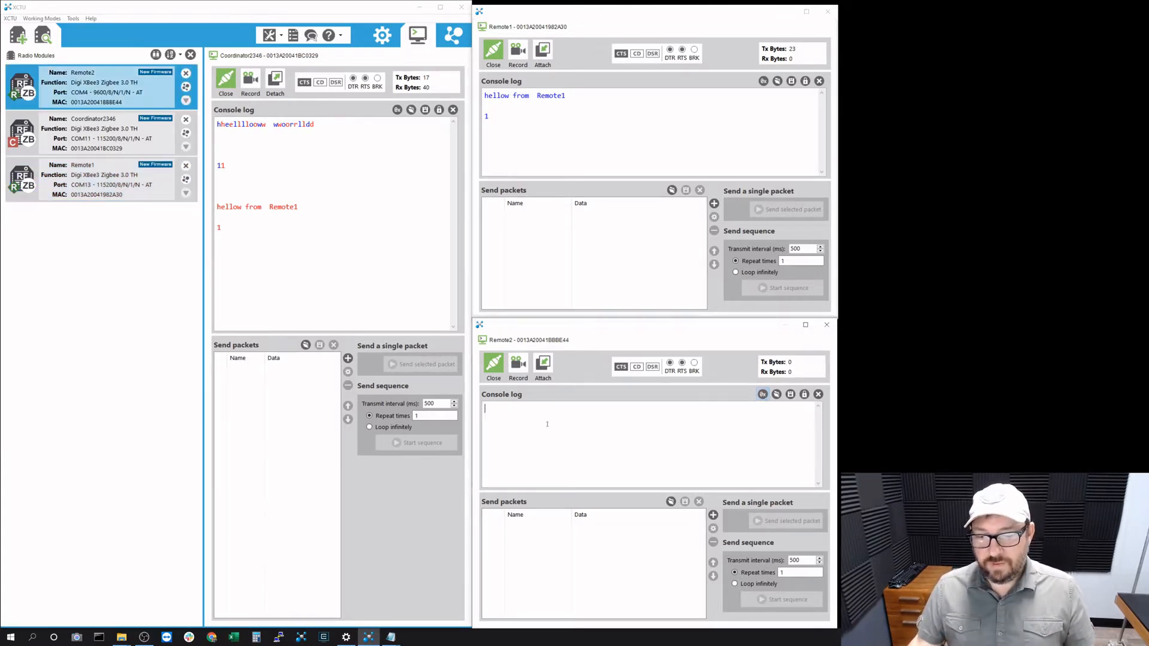
{"action": "type", "text": "hello "}
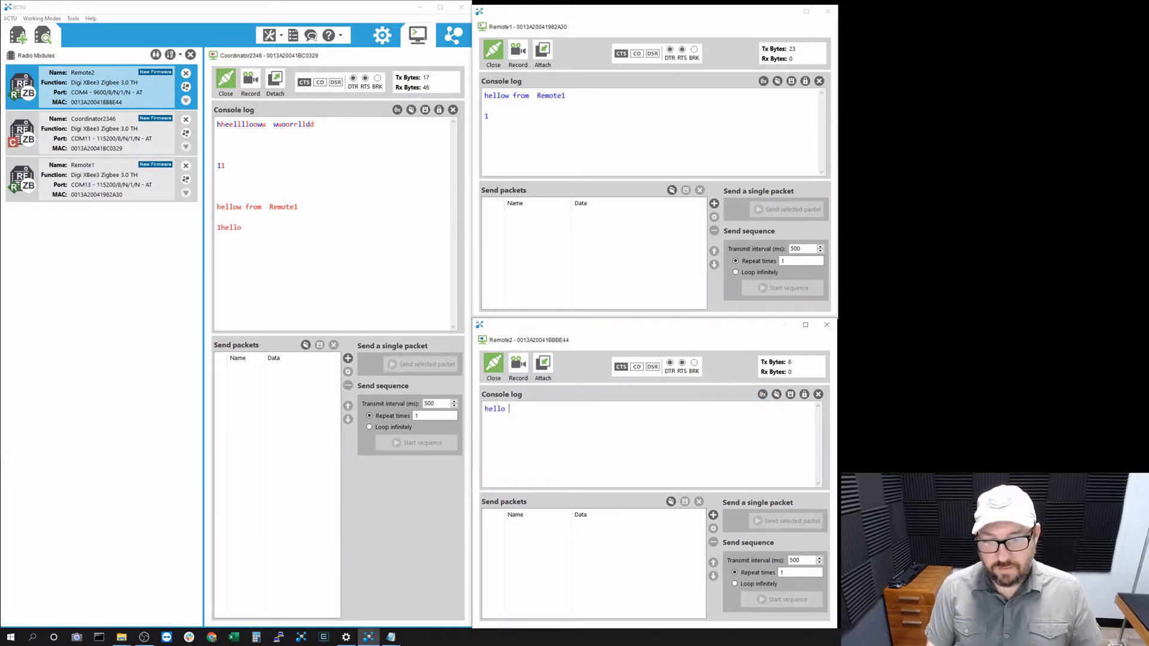
{"action": "type", "text": "from remote"}
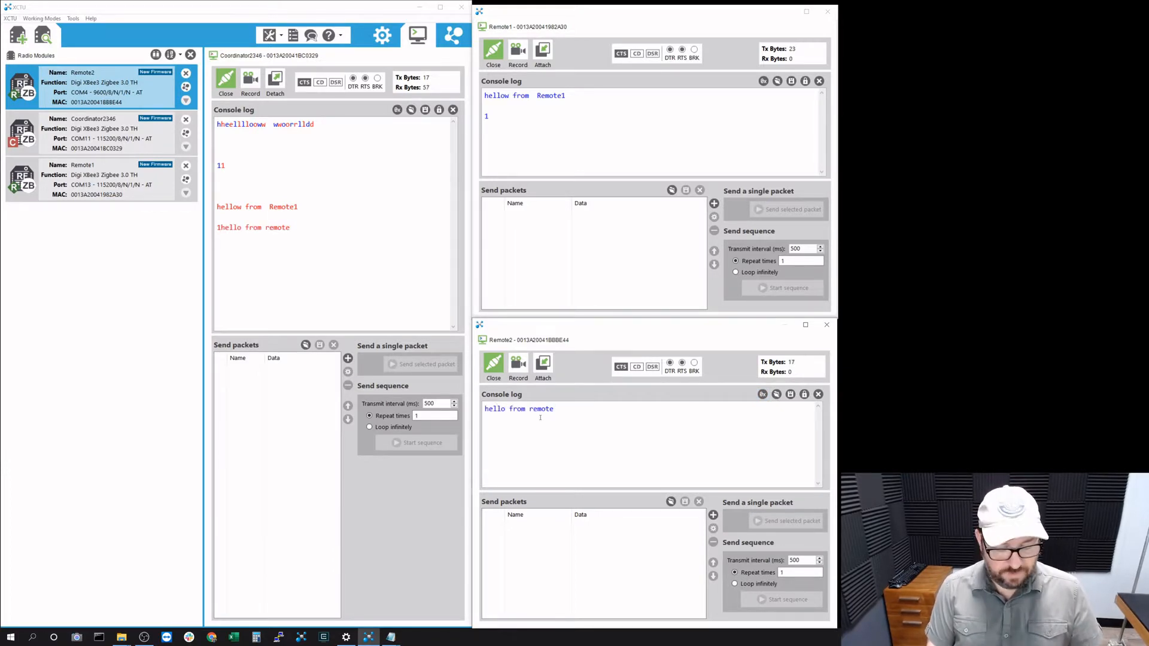
{"action": "type", "text": " 2"}
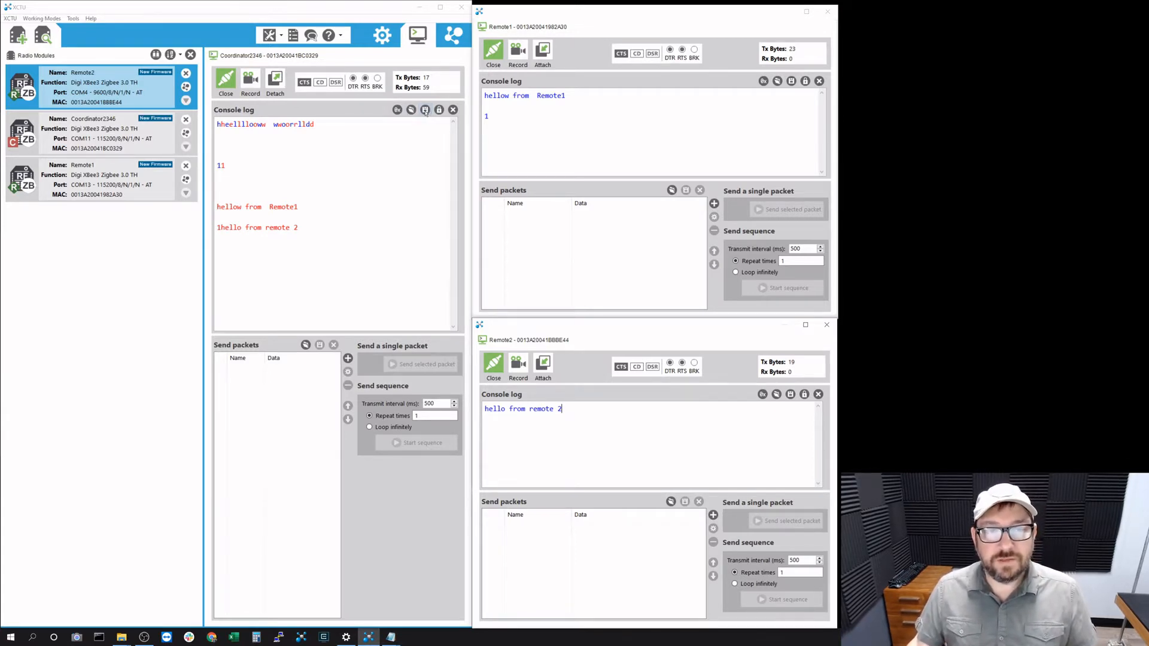
Step: Check the Coordinator2346 log in hexadecimal and save the session to the Desktop as at_console_session_2020-10-22.log
{"action": "left_click", "coordinate": [397, 111]}
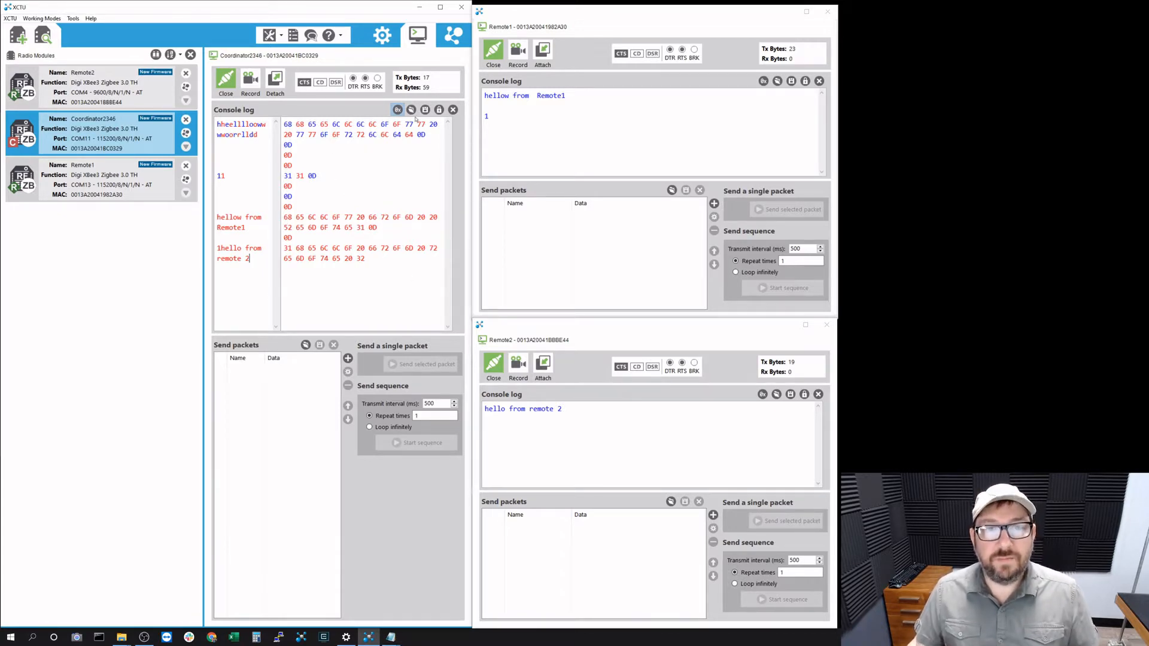
{"action": "left_click", "coordinate": [397, 110]}
{"action": "left_click", "coordinate": [424, 110]}
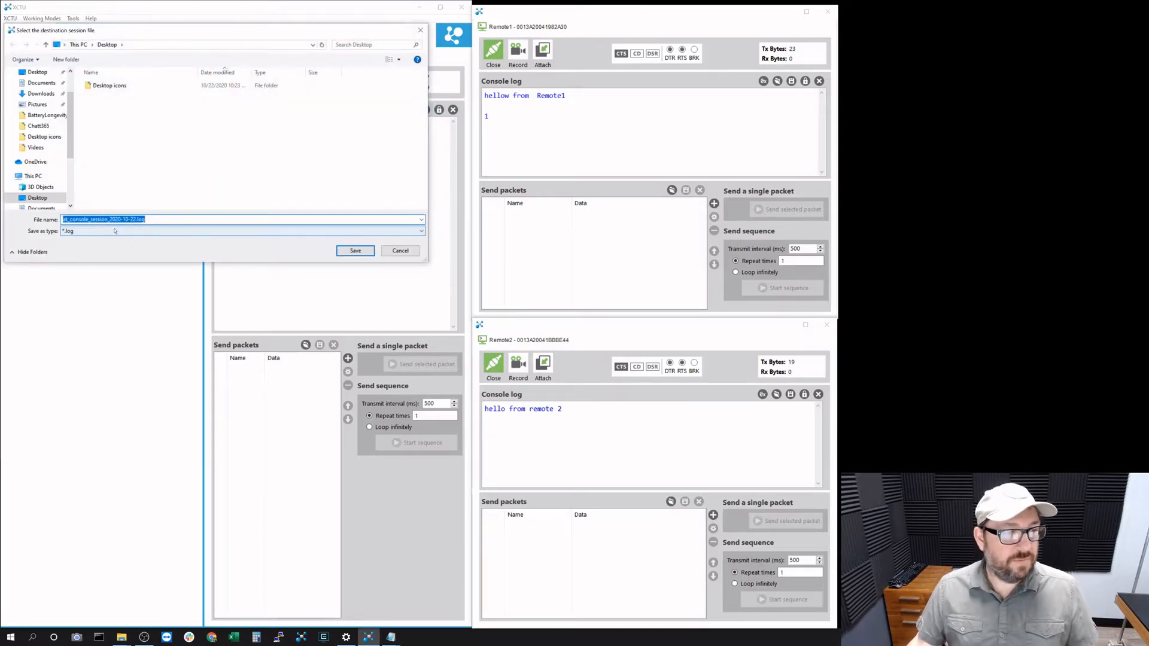
{"action": "left_click", "coordinate": [160, 220]}
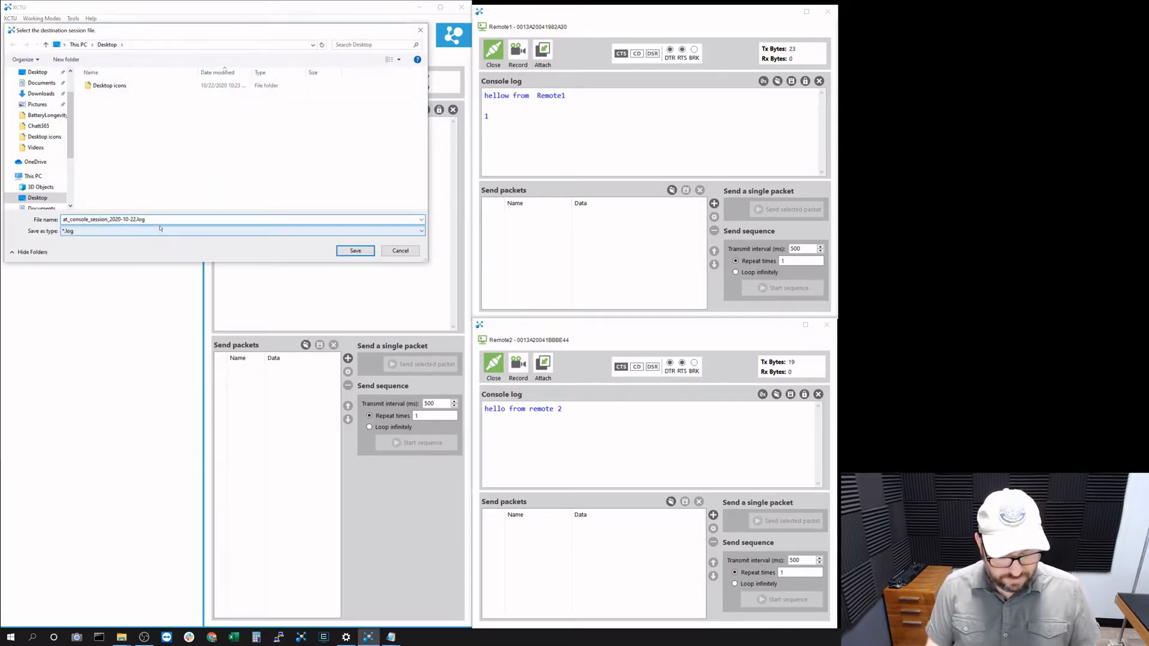
{"action": "key", "text": "Return"}
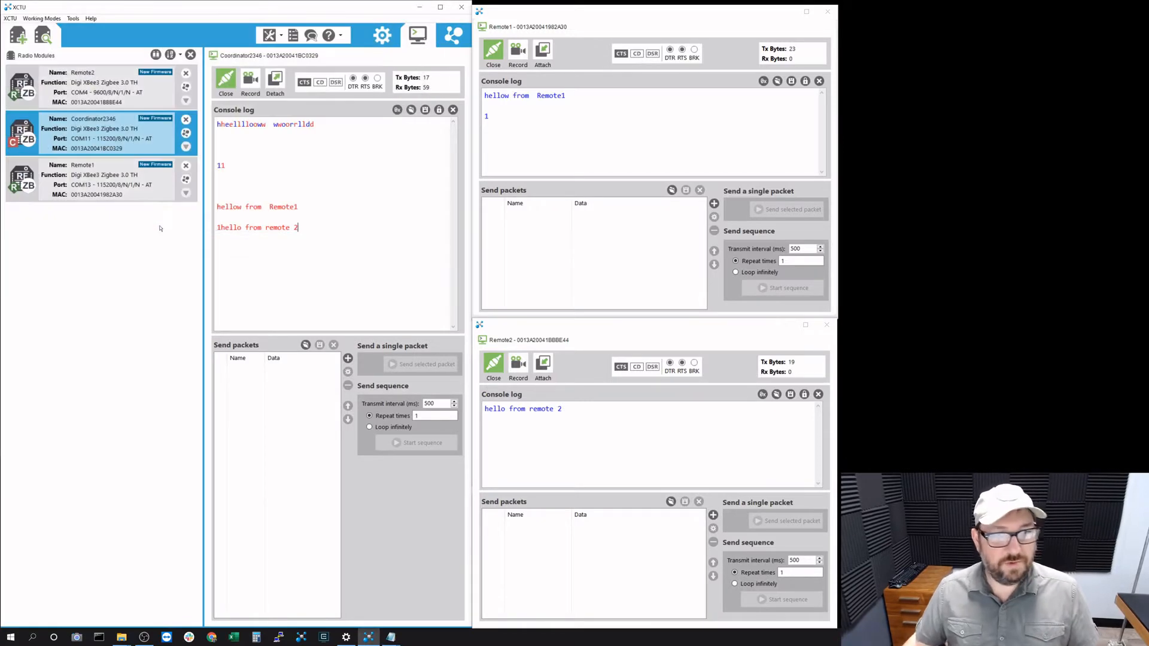
Step: Clear the console sessions of Coordinator2346, Remote1 and Remote2, confirming each clearing
{"action": "left_click", "coordinate": [453, 110]}
{"action": "left_click", "coordinate": [282, 323]}
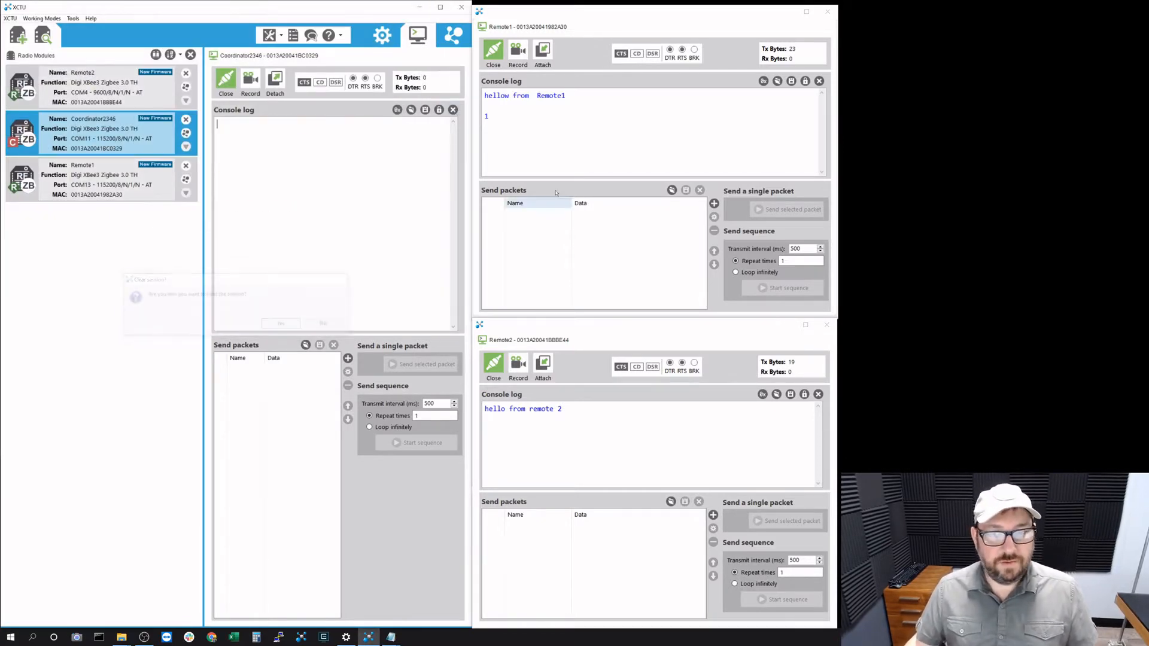
{"action": "left_click", "coordinate": [819, 94]}
{"action": "left_click", "coordinate": [819, 81]}
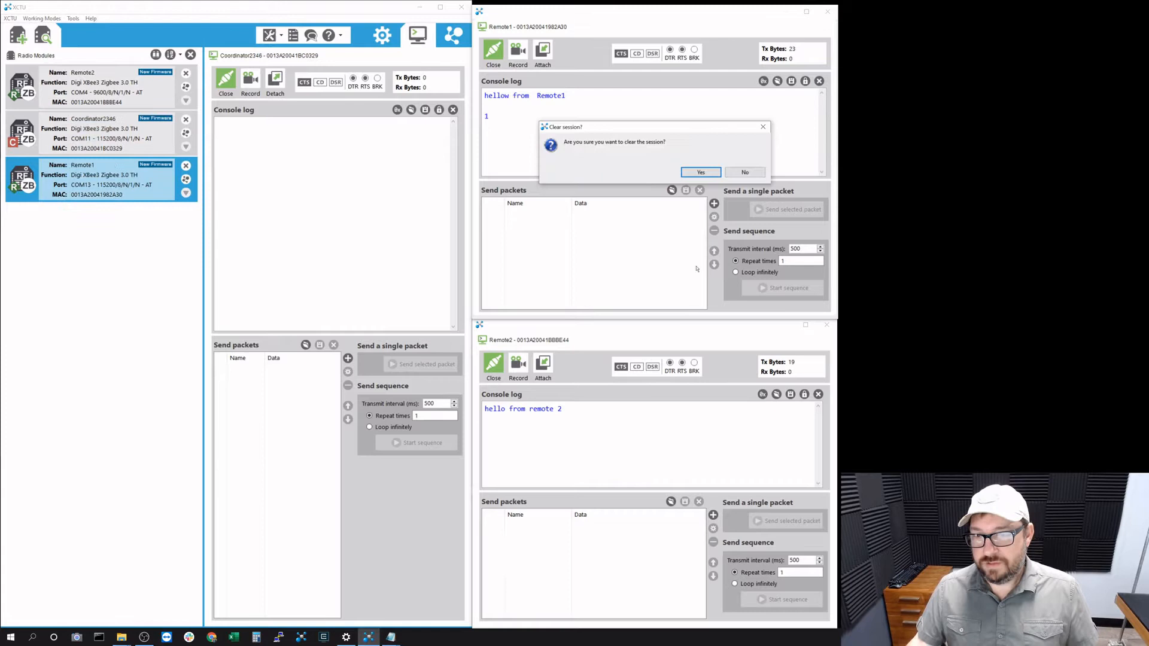
{"action": "left_click", "coordinate": [700, 173]}
{"action": "left_click", "coordinate": [818, 394]}
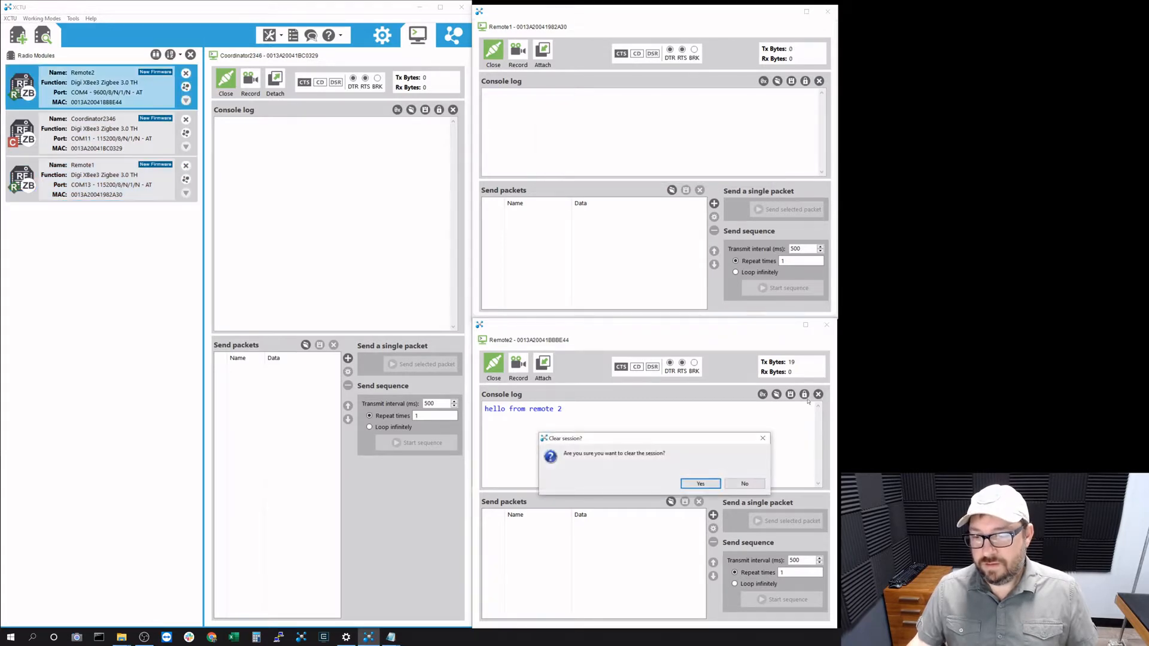
{"action": "left_click", "coordinate": [701, 484]}
Step: Send "hello from remote1" from the Remote1 console
{"action": "left_click", "coordinate": [513, 98]}
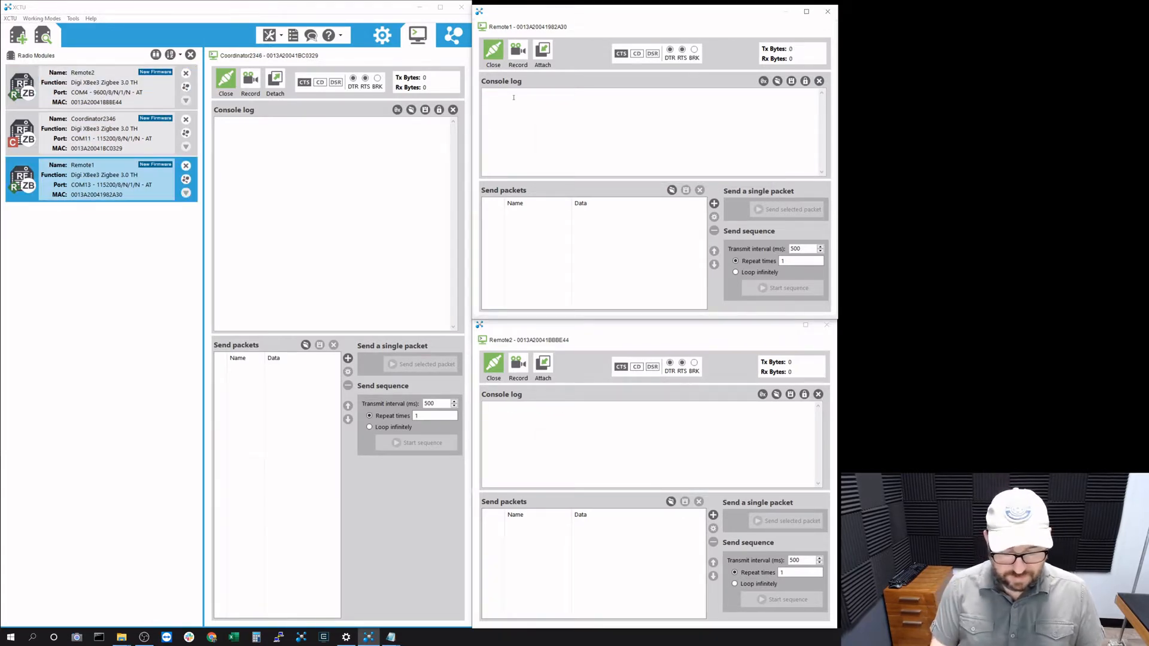
{"action": "type", "text": "hello from re"}
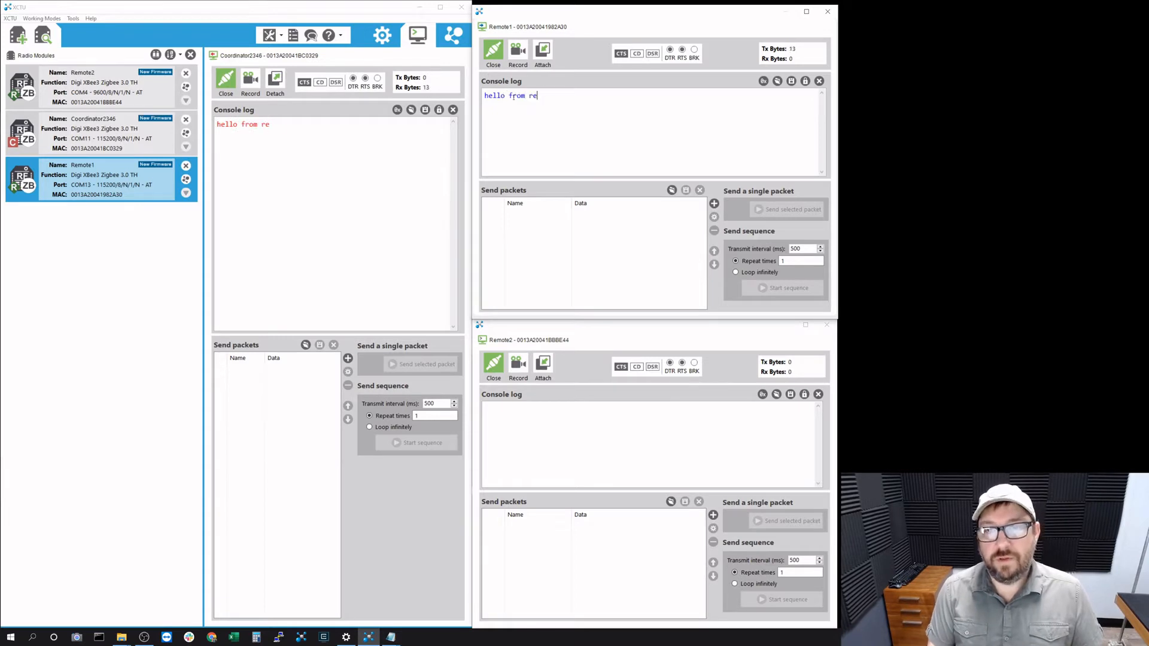
{"action": "type", "text": "mote1"}
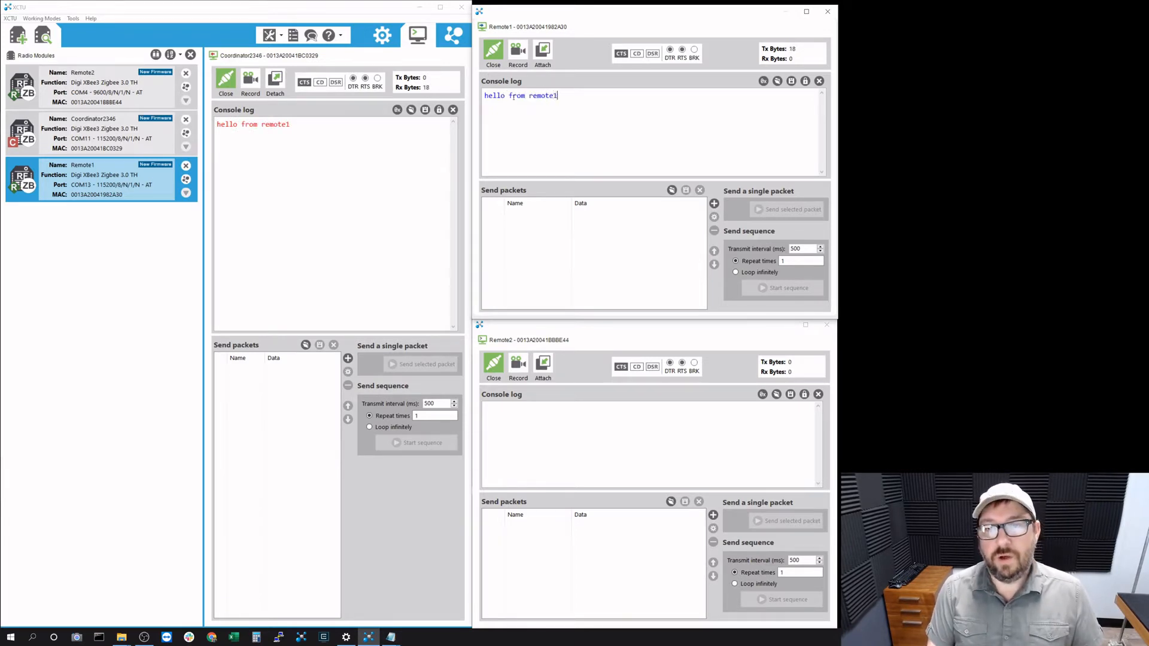
Step: Save the Coordinator2346 console session to the Desktop as coord-at_console_session_2020-10-22.log
{"action": "left_click", "coordinate": [424, 110]}
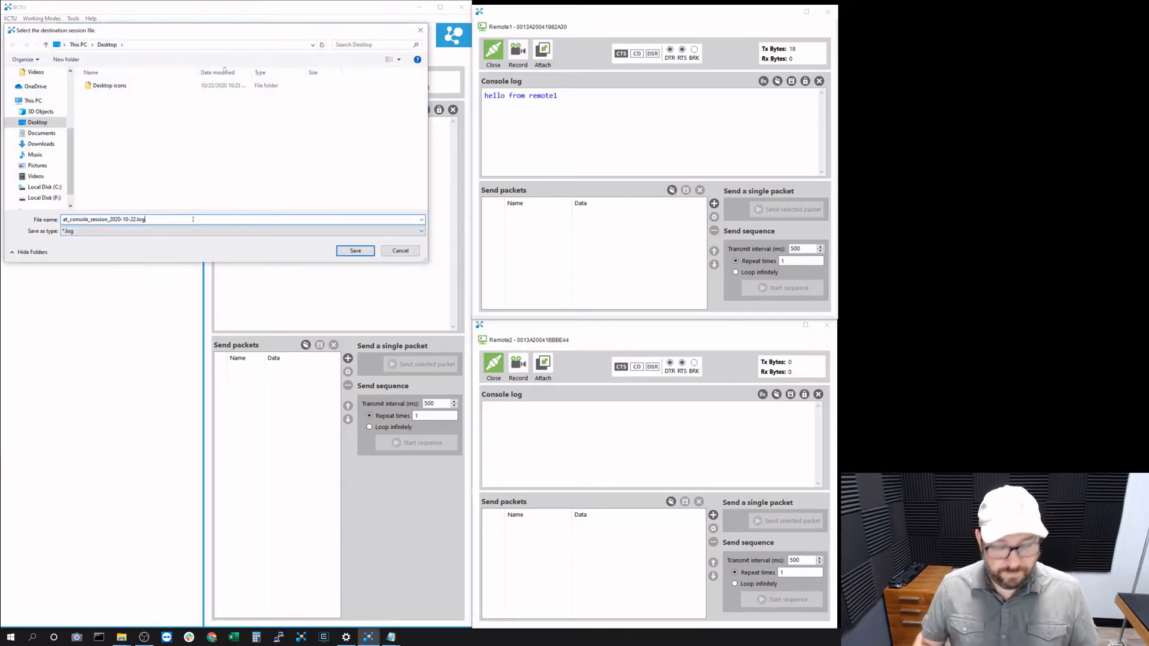
{"action": "type", "text": "coord-"}
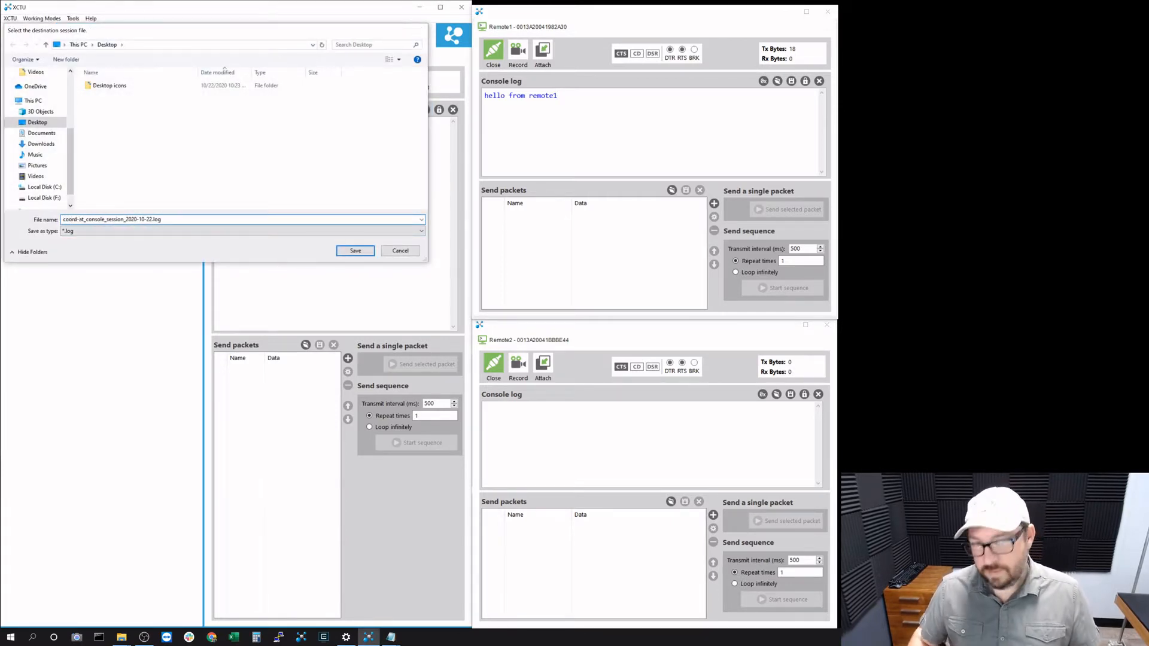
{"action": "key", "text": "Return"}
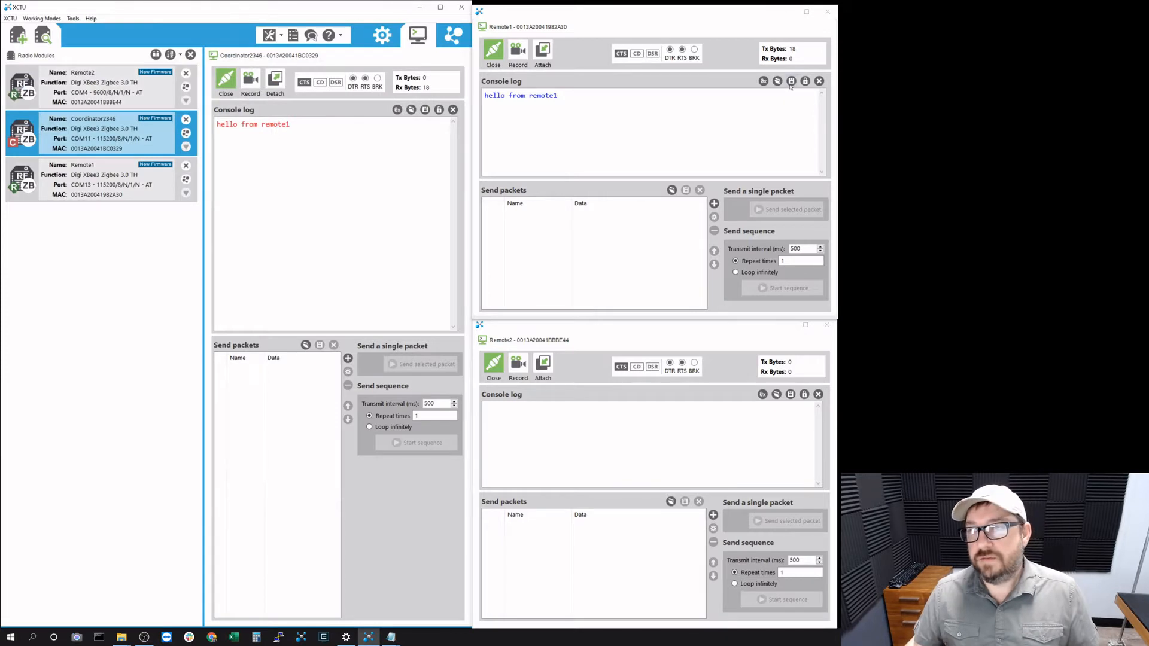
Step: Save the Remote1 console session to the Desktop as remote1-at_console_session_2020-10-22.log
{"action": "left_click", "coordinate": [790, 82]}
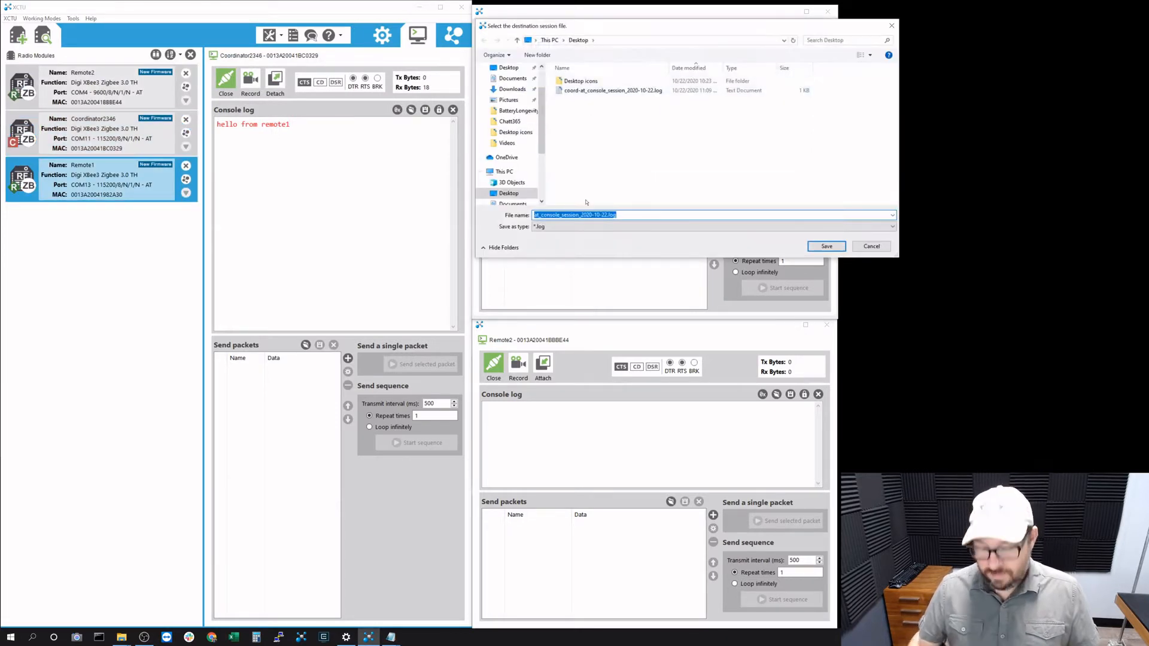
{"action": "key", "text": "Home"}
{"action": "type", "text": "remote1-"}
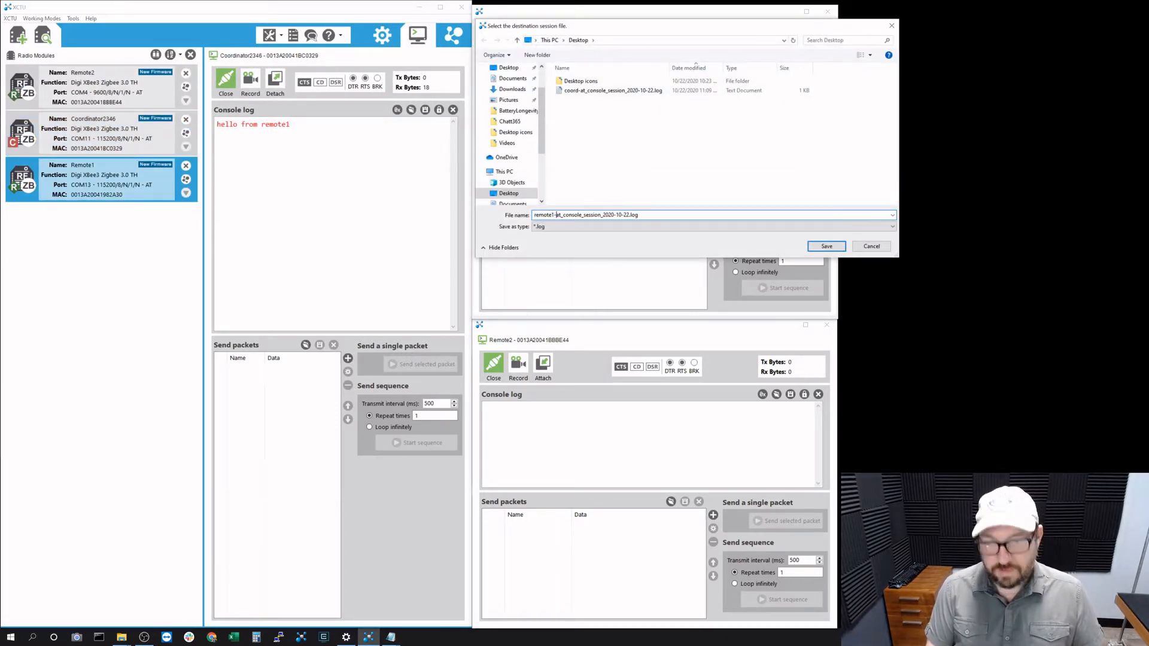
{"action": "key", "text": "Return"}
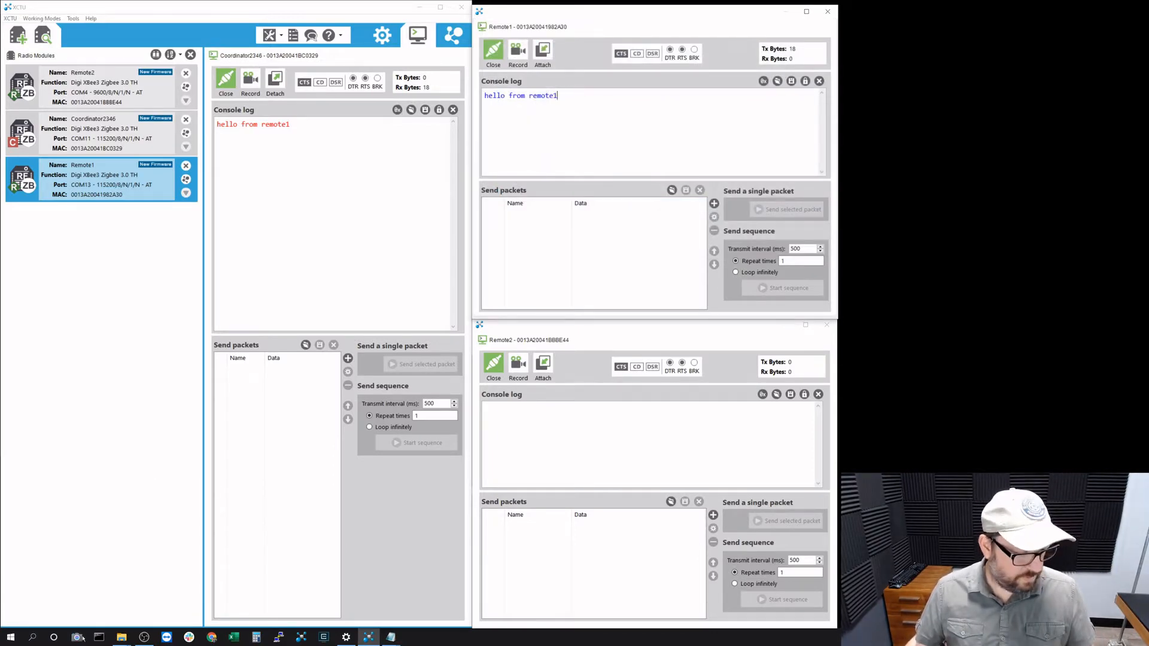
Step: Open both saved session logs in Notepad, shrink their windows and arrange them side by side
{"action": "mouse_move", "coordinate": [122, 636]}
{"action": "mouse_move", "coordinate": [82, 601]}
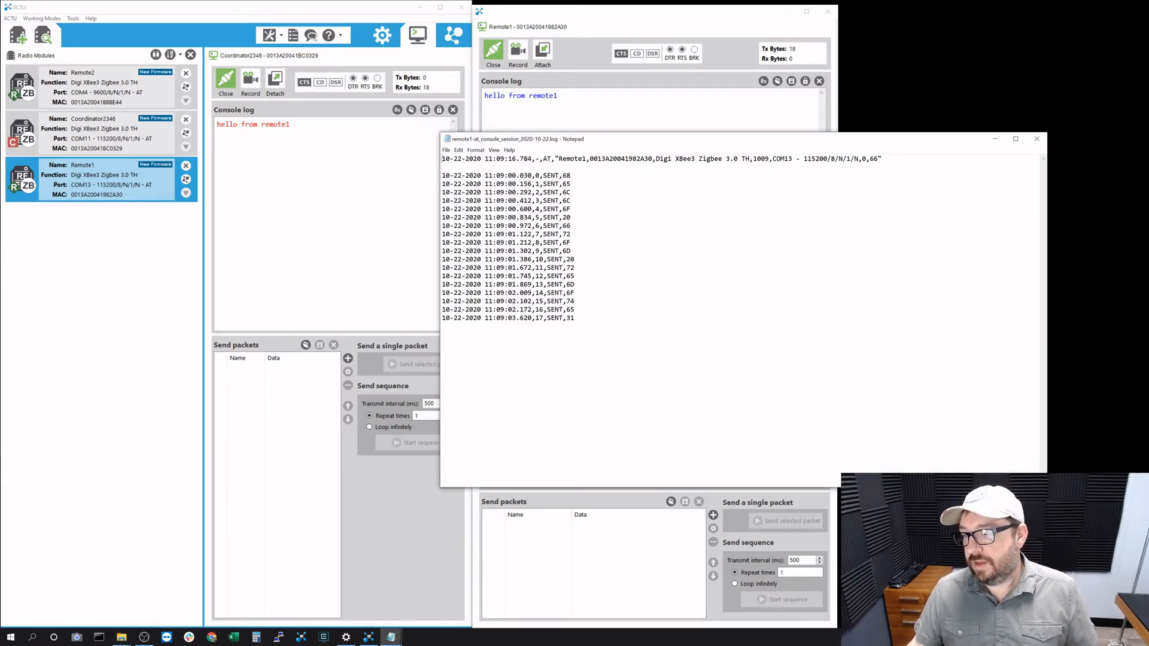
{"action": "left_click_drag", "start_coordinate": [1045, 487], "coordinate": [947, 406]}
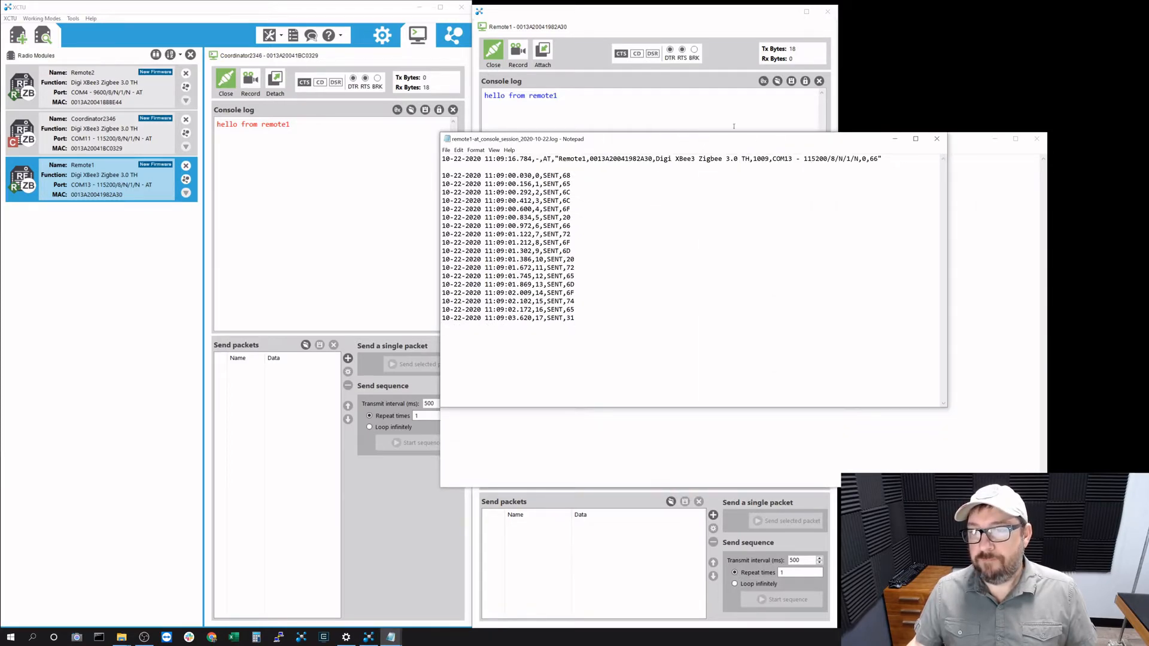
{"action": "left_click_drag", "start_coordinate": [734, 137], "coordinate": [859, 74]}
{"action": "left_click_drag", "start_coordinate": [520, 138], "coordinate": [179, 38]}
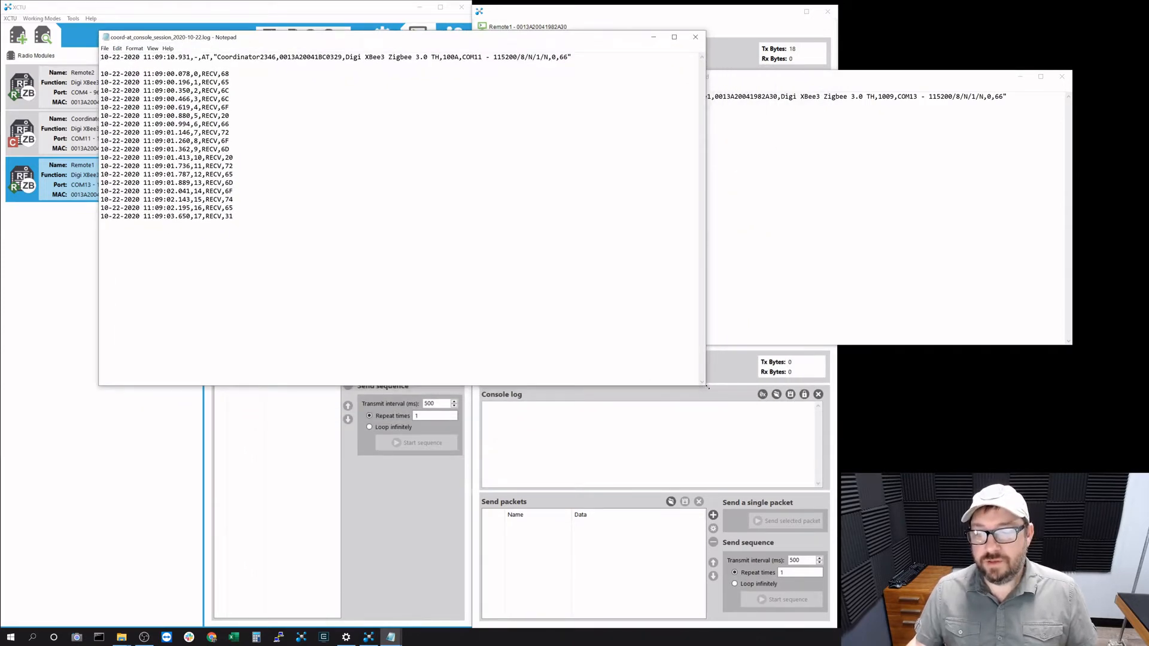
{"action": "left_click_drag", "start_coordinate": [707, 387], "coordinate": [620, 361]}
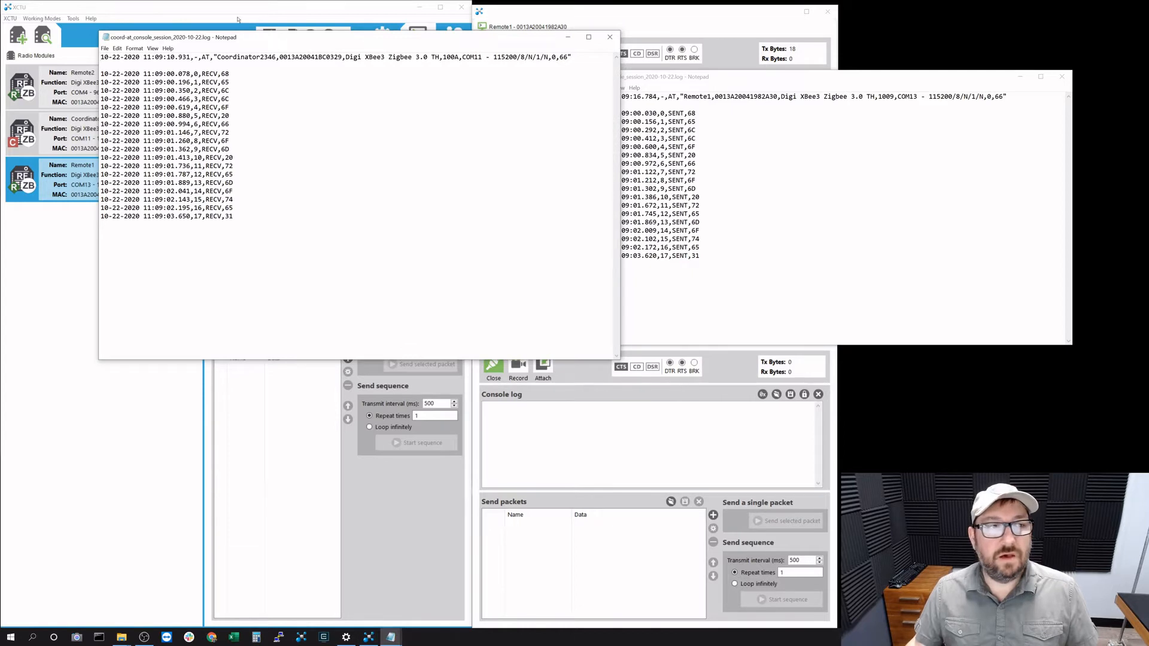
{"action": "left_click_drag", "start_coordinate": [231, 39], "coordinate": [145, 27]}
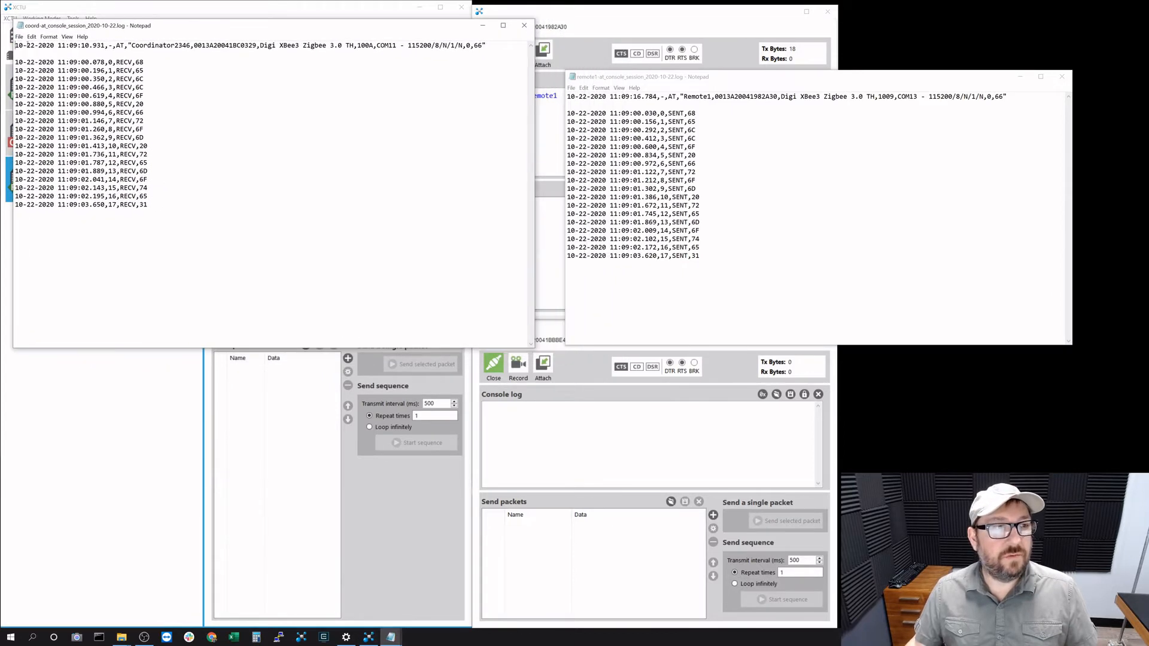
Step: Highlight the header line of the coordinator log and move its window away from the Coordinator2346 console log
{"action": "left_click_drag", "start_coordinate": [16, 48], "coordinate": [250, 55]}
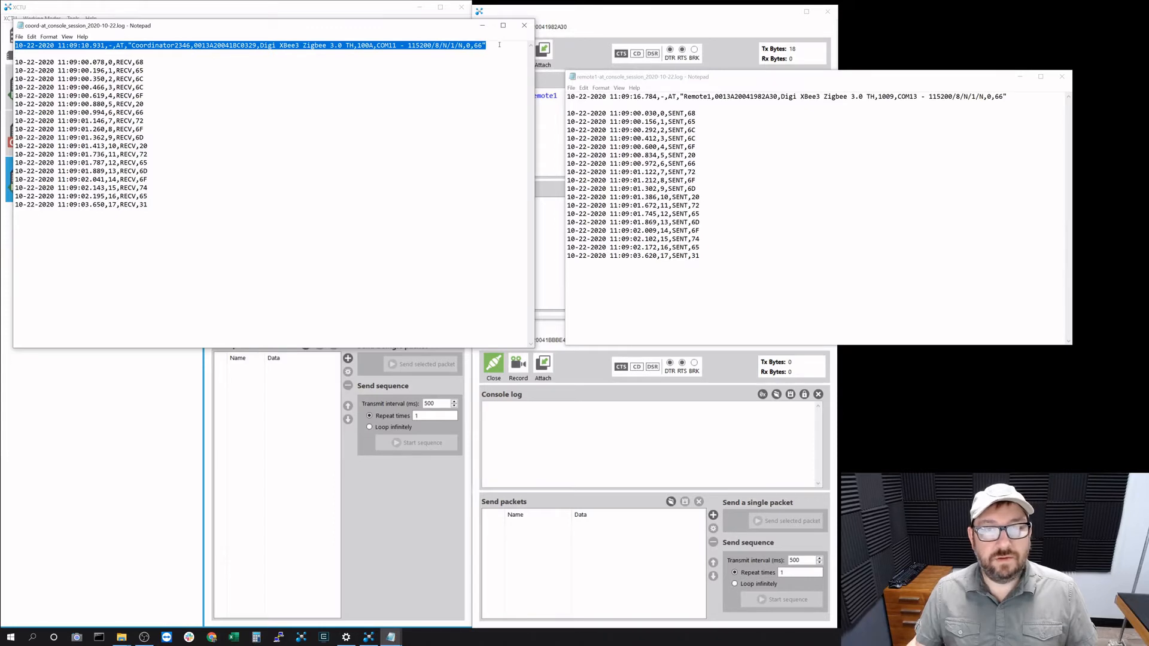
{"action": "left_click_drag", "start_coordinate": [444, 27], "coordinate": [479, 135]}
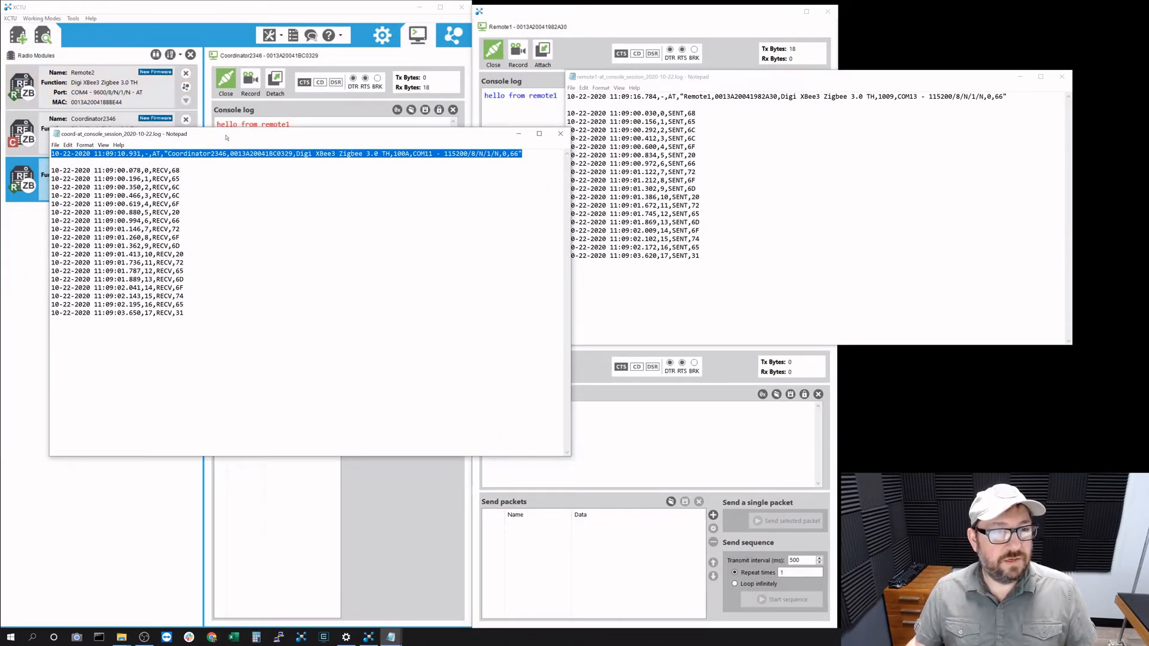
{"action": "left_click_drag", "start_coordinate": [226, 138], "coordinate": [229, 170]}
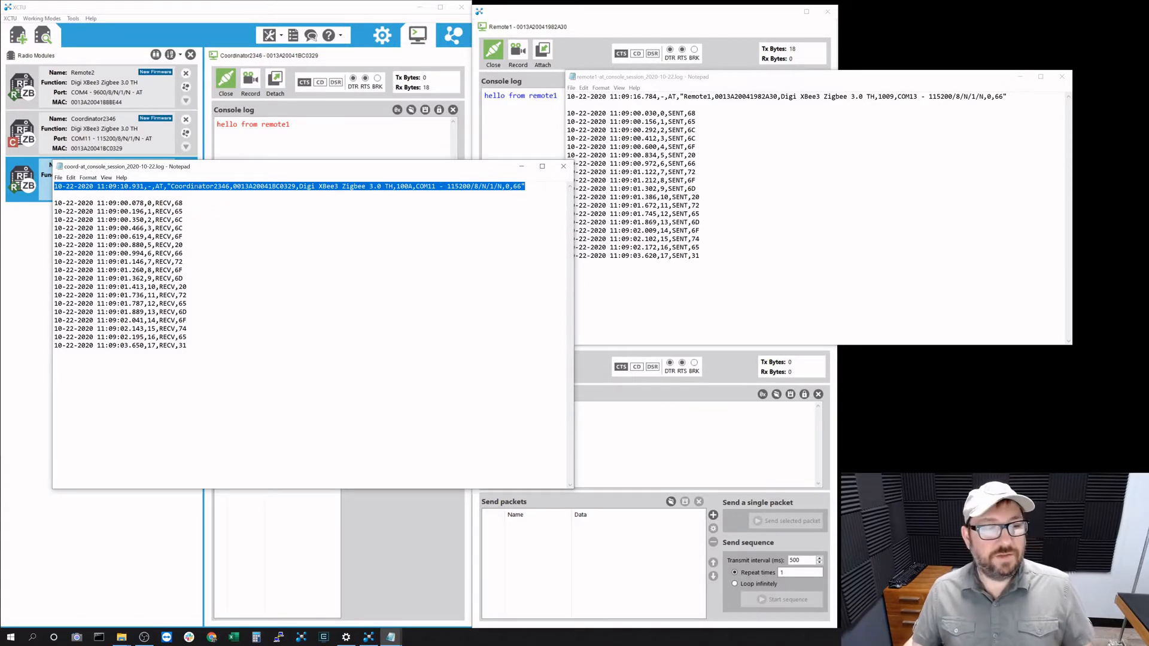
{"action": "left_click_drag", "start_coordinate": [229, 173], "coordinate": [705, 245]}
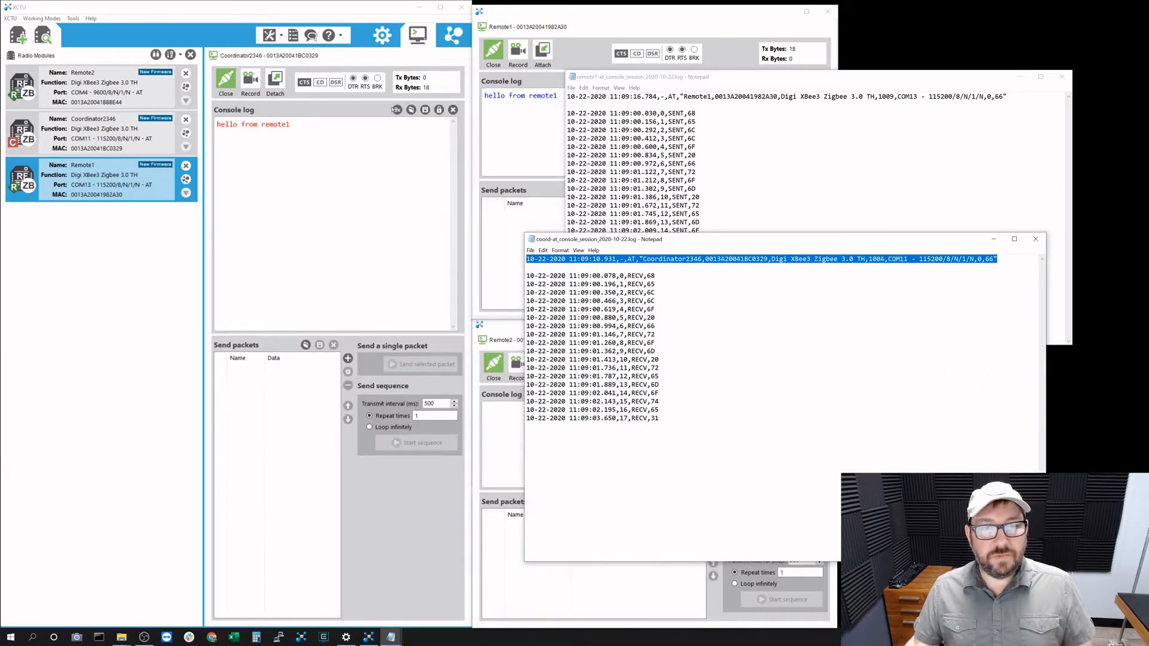
Step: Show the hexadecimal view in the Coordinator2346 console and compare its bytes with the RECV entries in the coordinator log
{"action": "left_click", "coordinate": [396, 109]}
{"action": "left_click_drag", "start_coordinate": [959, 315], "coordinate": [954, 311]}
{"action": "left_click_drag", "start_coordinate": [800, 240], "coordinate": [414, 167]}
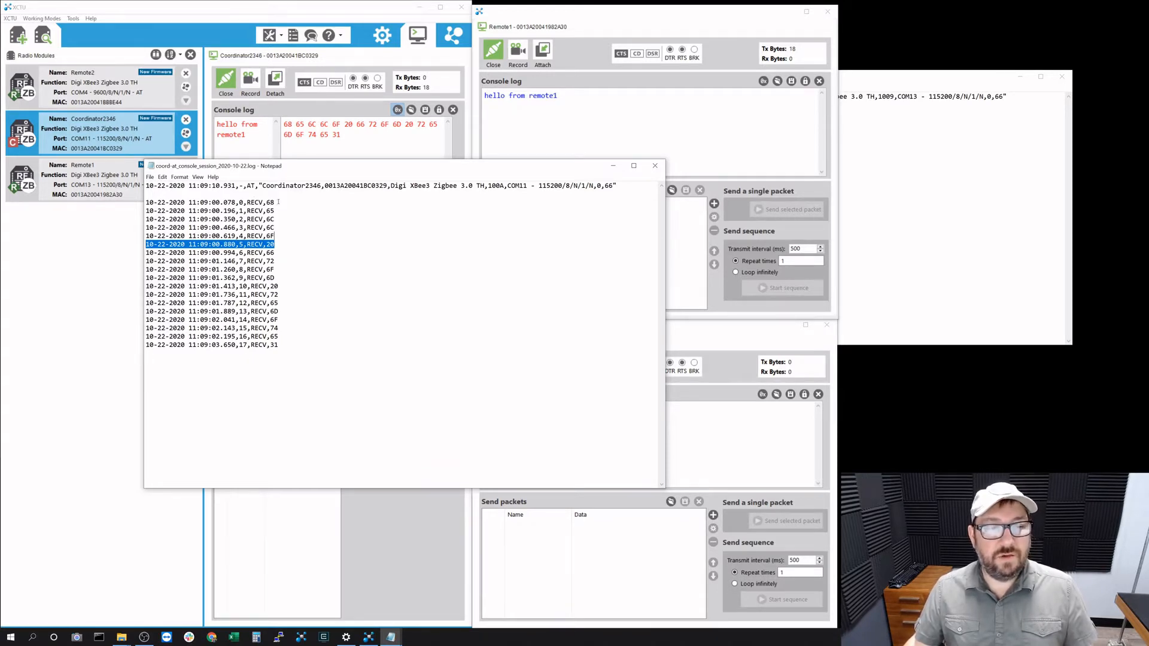
{"action": "left_click_drag", "start_coordinate": [278, 201], "coordinate": [161, 202]}
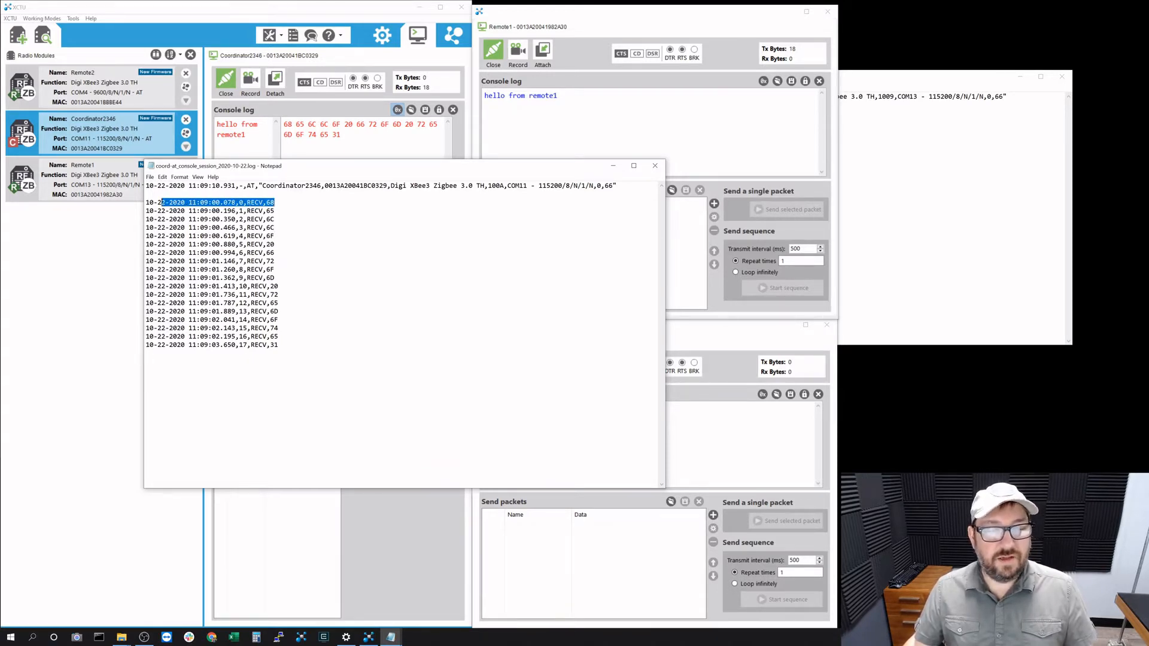
Step: Place the Remote1 log next to the coordinator log, and show the hexadecimal view in the Remote1 console
{"action": "left_click", "coordinate": [847, 143]}
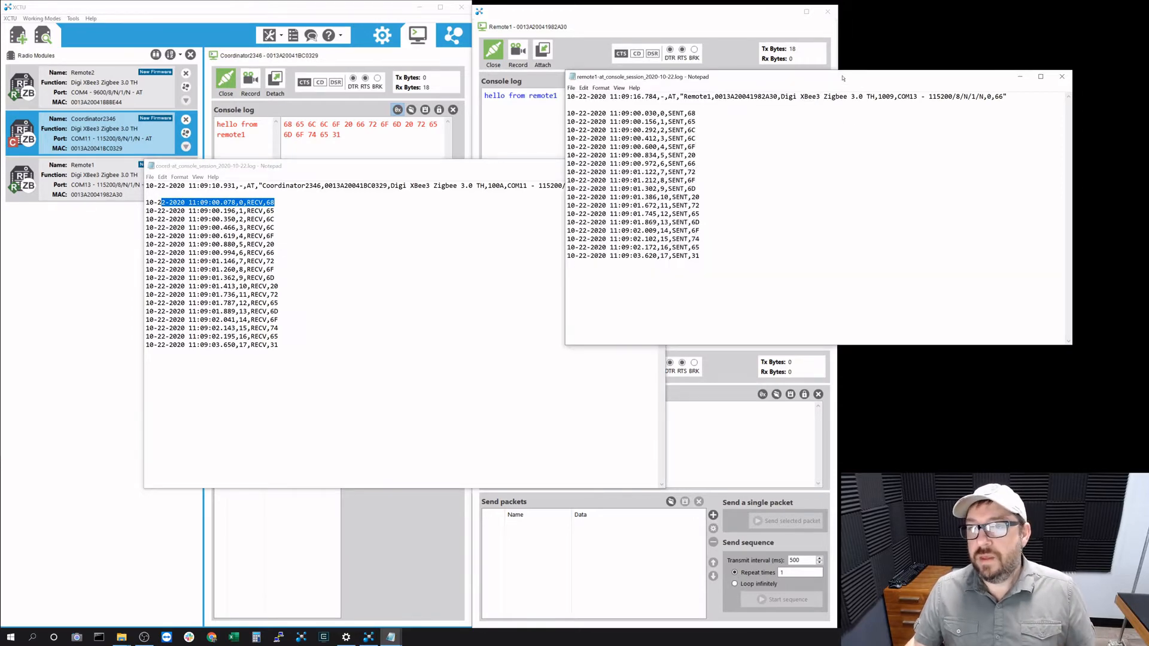
{"action": "left_click_drag", "start_coordinate": [843, 78], "coordinate": [589, 149]}
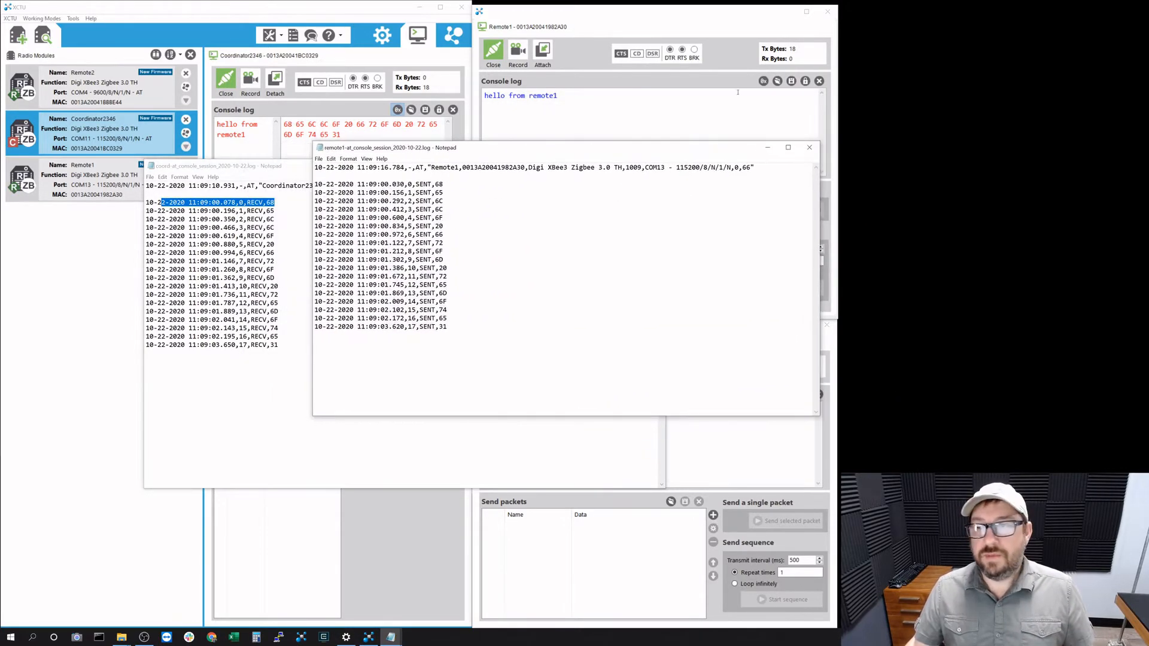
{"action": "left_click", "coordinate": [738, 92]}
{"action": "left_click", "coordinate": [763, 81]}
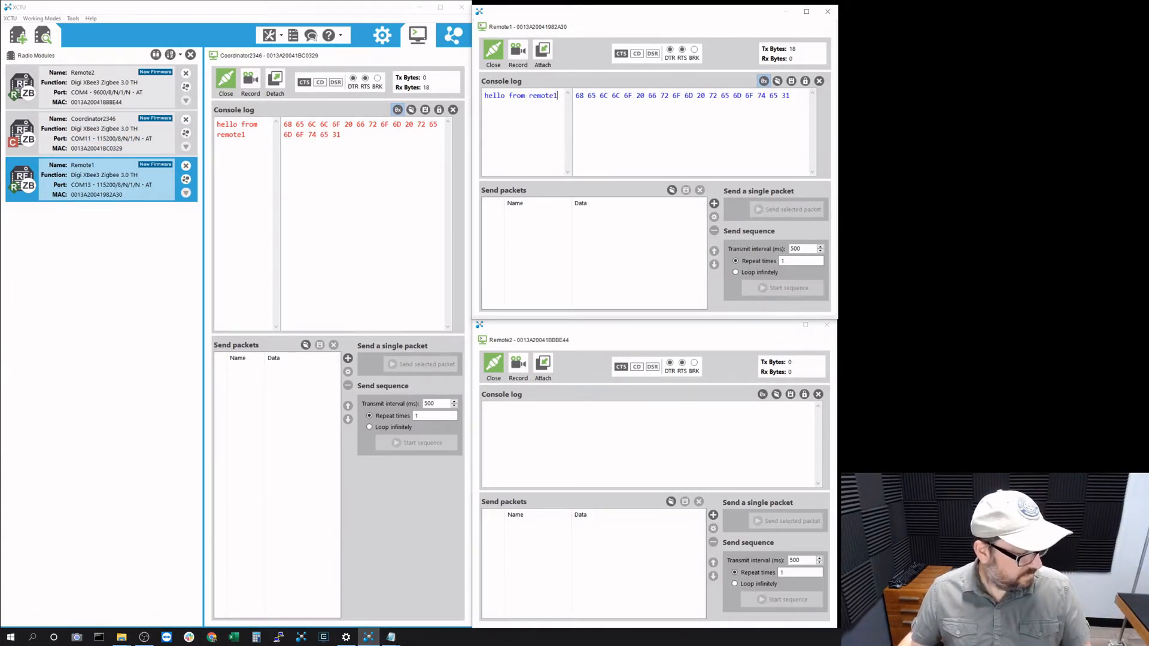
Step: Bring the Remote1 log back beside the consoles, highlight its first SENT entry to examine it, and close the log
{"action": "key", "text": "alt+Tab"}
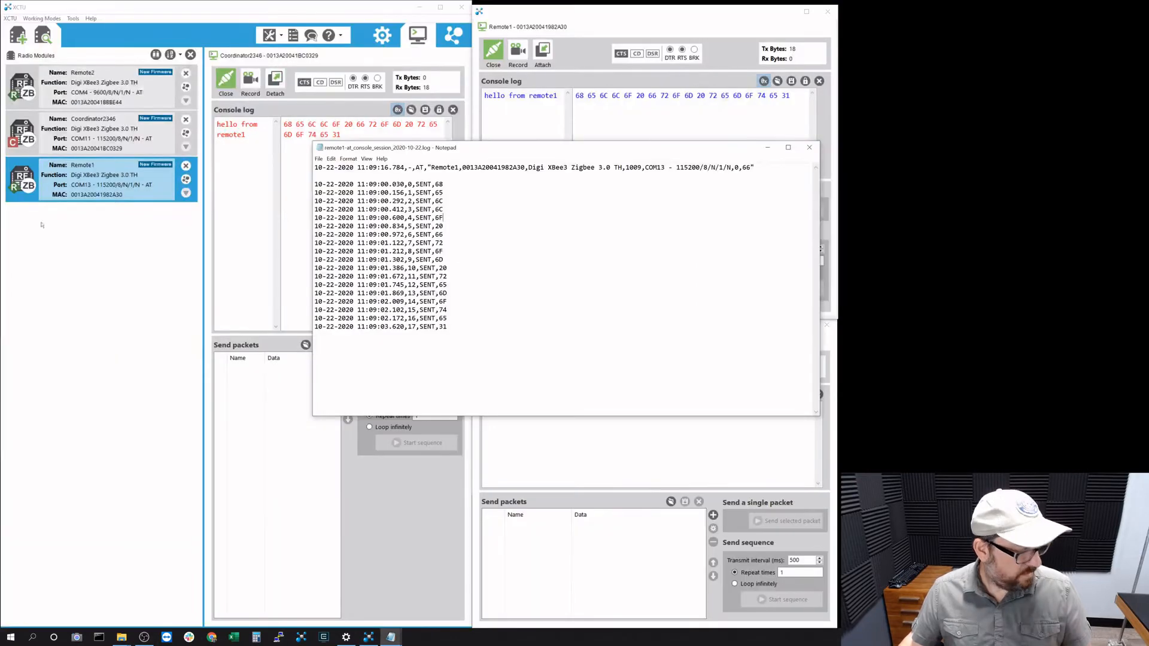
{"action": "left_click_drag", "start_coordinate": [494, 148], "coordinate": [653, 146]}
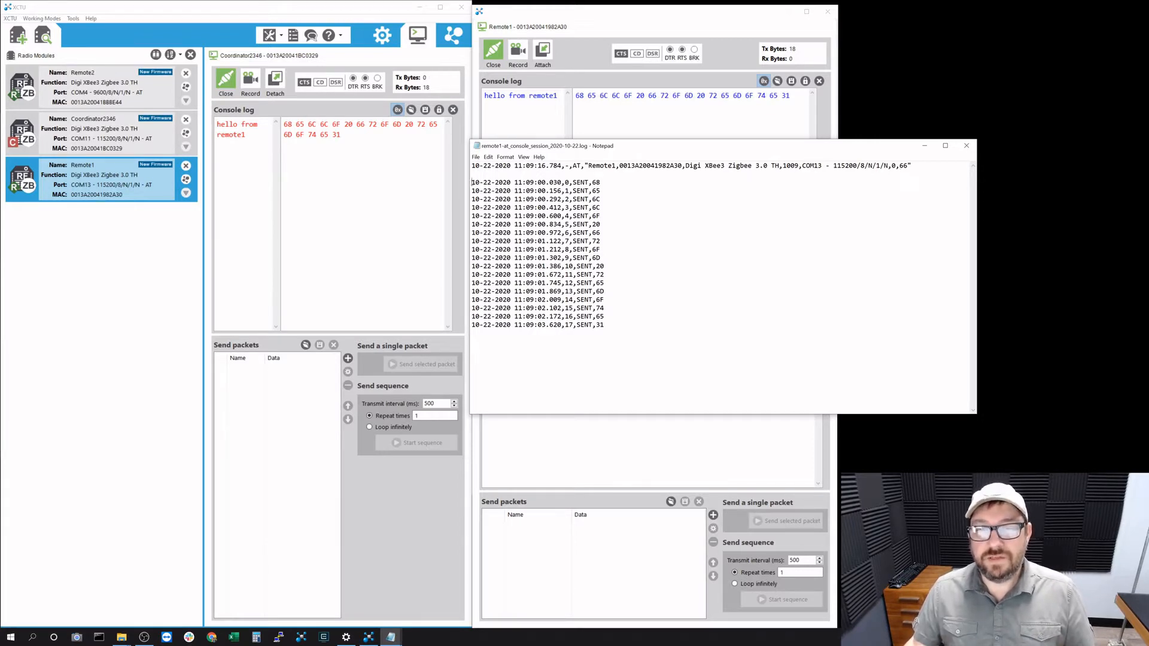
{"action": "left_click_drag", "start_coordinate": [472, 182], "coordinate": [601, 182]}
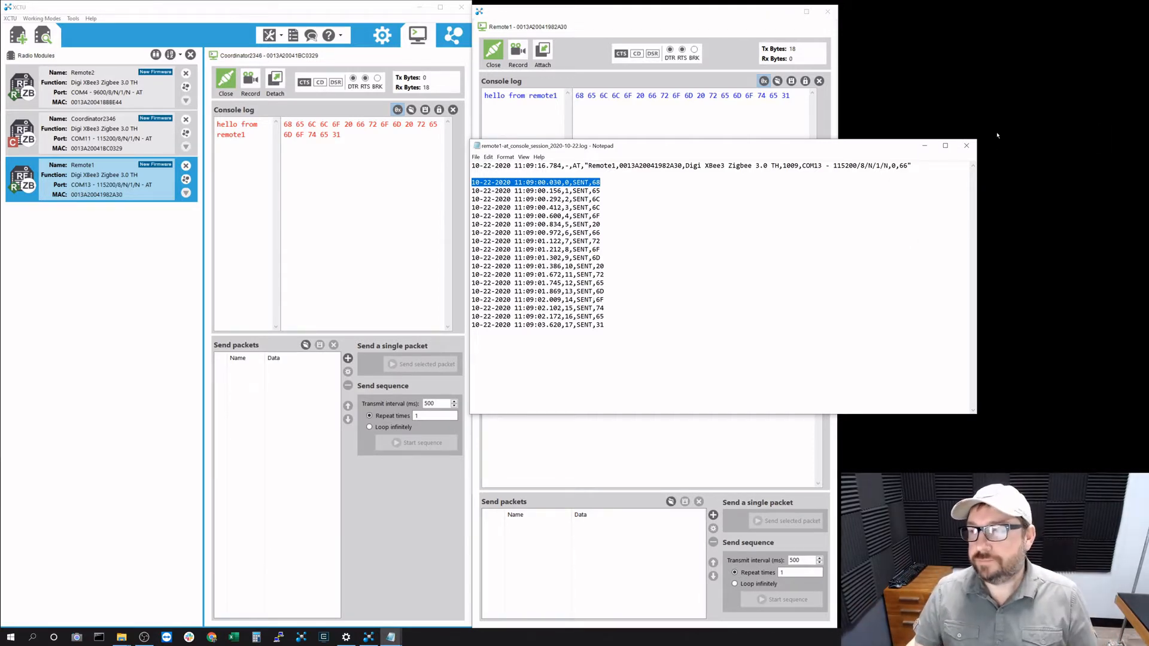
{"action": "left_click", "coordinate": [965, 147]}
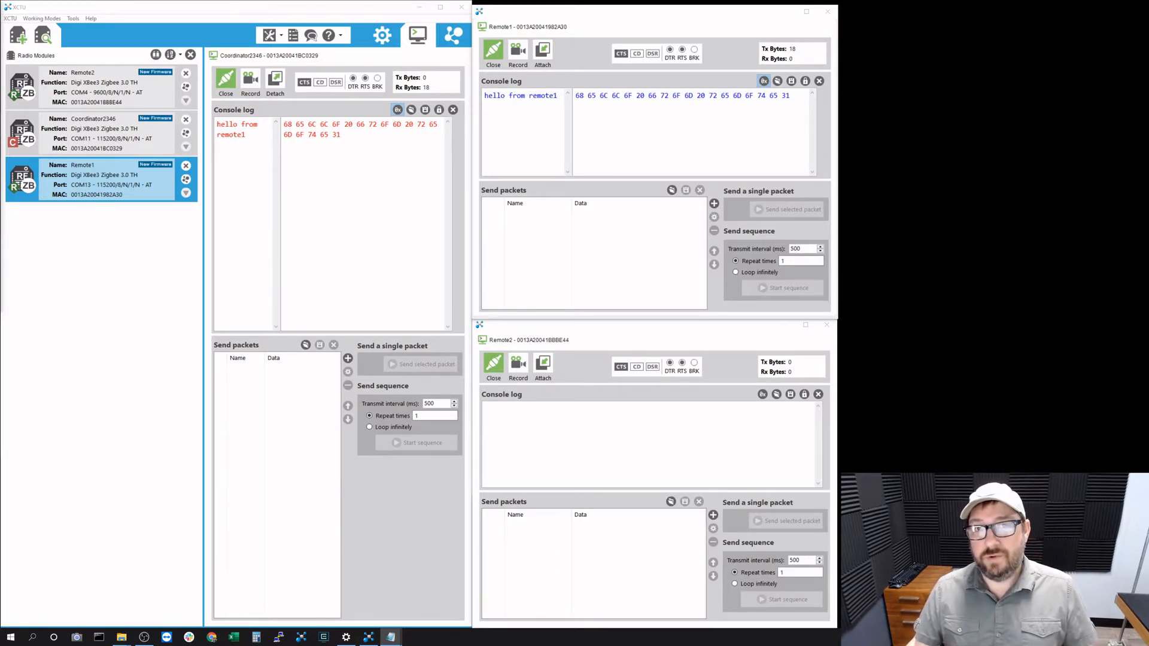
Step: Send three carriage returns, "fdsjaklfdsajkl", three more carriage returns and "fdjsalkfdjsal" from the Remote1 console
{"action": "left_click", "coordinate": [516, 124]}
{"action": "key", "text": "Return"}
{"action": "key", "text": "Return"}
{"action": "key", "text": "Return"}
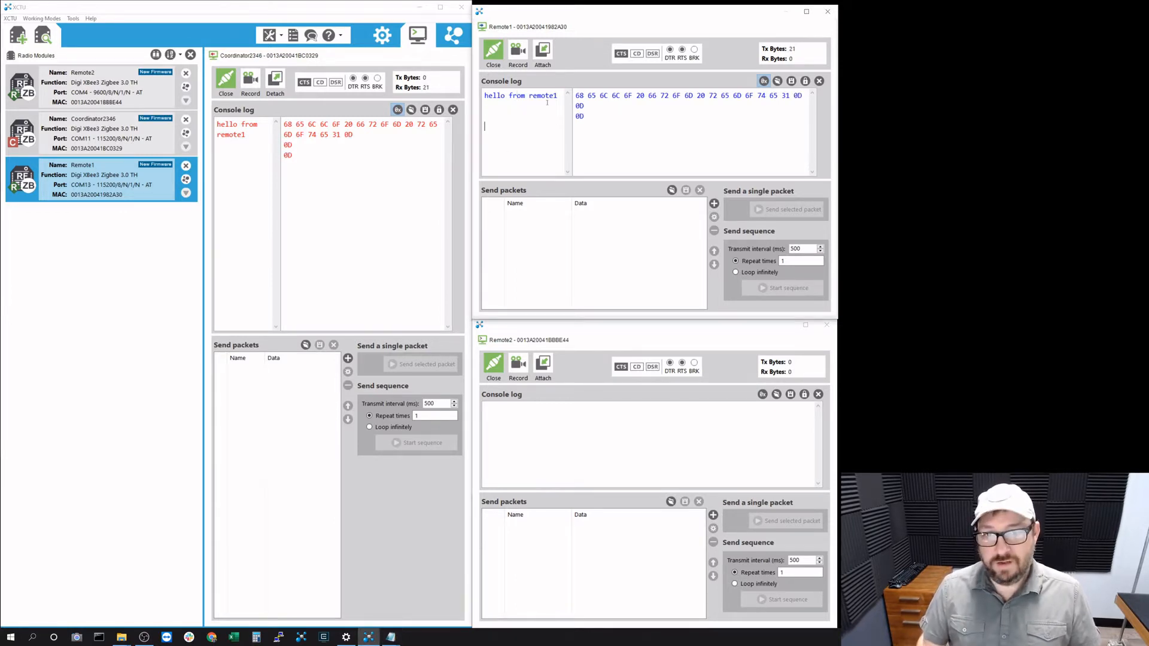
{"action": "type", "text": "fdsjaklfdsajkl"}
{"action": "key", "text": "Return"}
{"action": "key", "text": "Return"}
{"action": "key", "text": "Return"}
{"action": "type", "text": "fdjsalkfdjsal"}
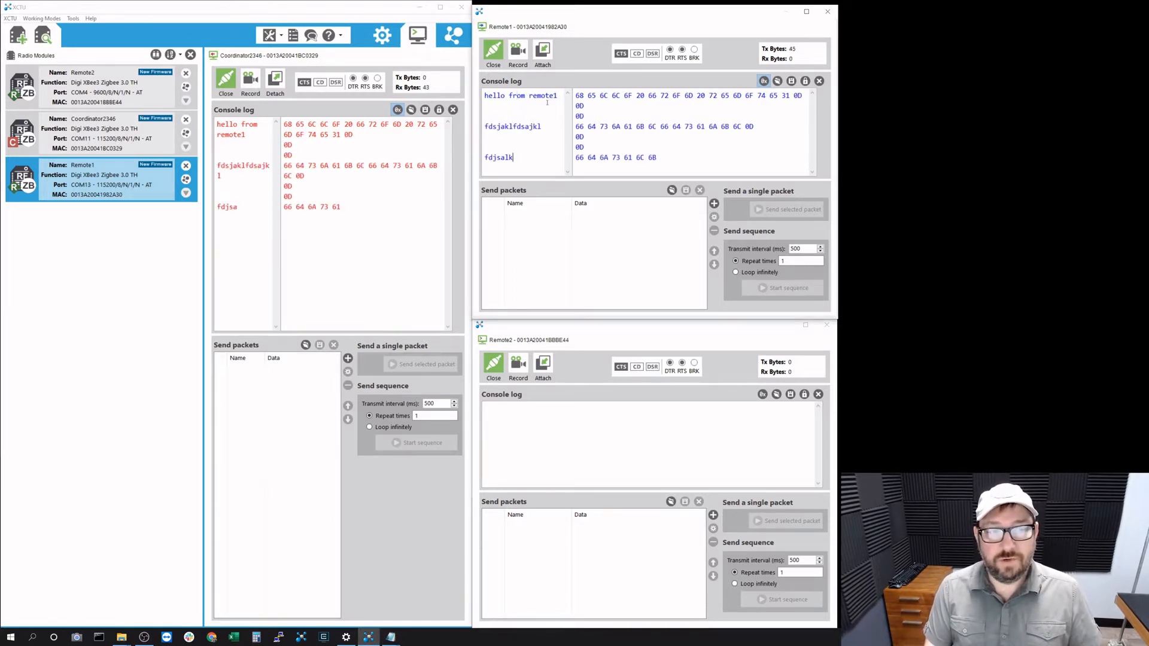
Step: Send "fjdsaljfdksaj" and two longer lines of random letters from Remote1, and hide the hexadecimal view in the Coordinator2346 console
{"action": "key", "text": "Return"}
{"action": "key", "text": "Return"}
{"action": "type", "text": "fjdsaljfdksaj"}
{"action": "key", "text": "Return"}
{"action": "type", "text": "jfkldsajflkdsajklfdsajflkdsjflksadj"}
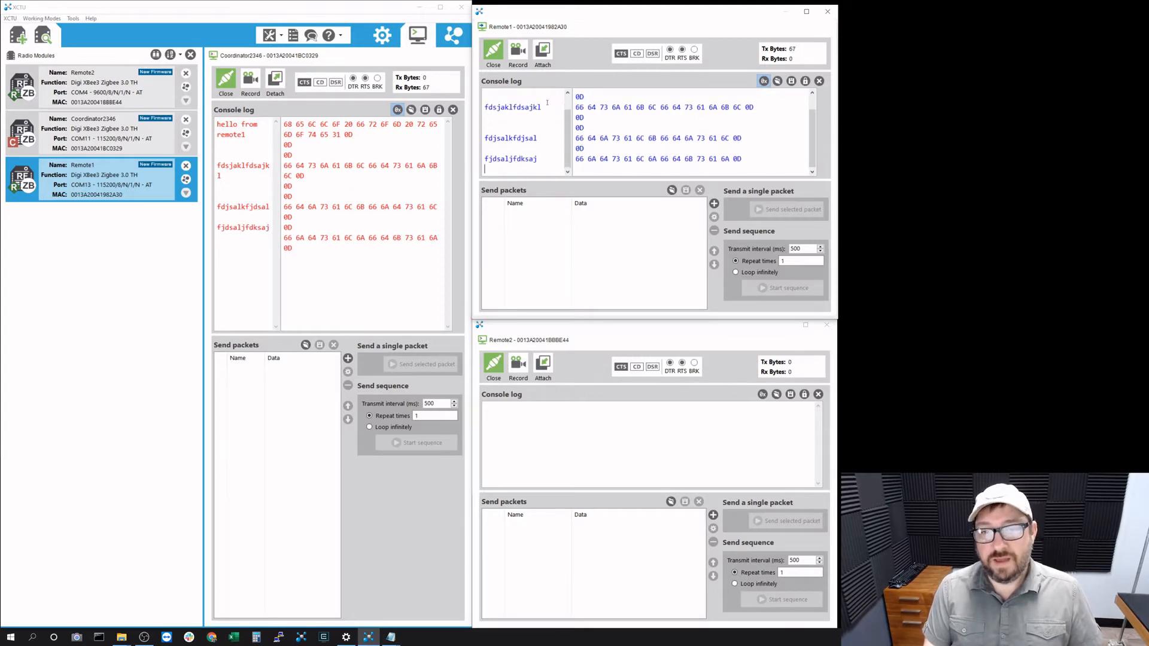
{"action": "type", "text": "f"}
{"action": "key", "text": "Return"}
{"action": "type", "text": "dsafjsdaklfjsdala jkljfklsjm"}
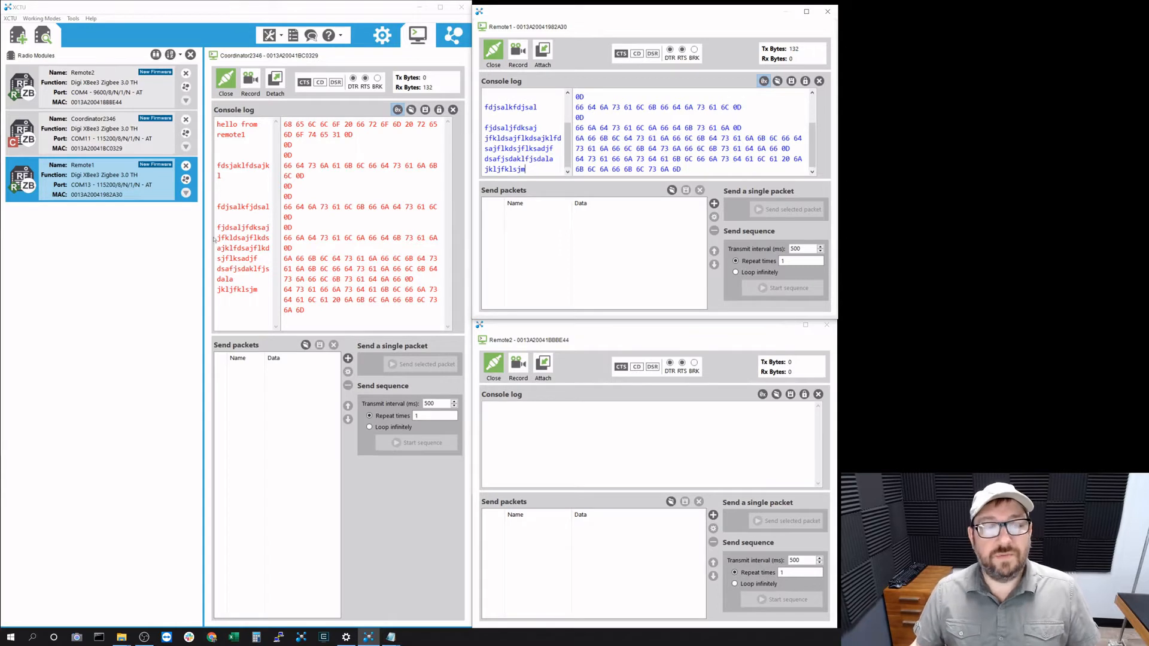
{"action": "left_click", "coordinate": [397, 109]}
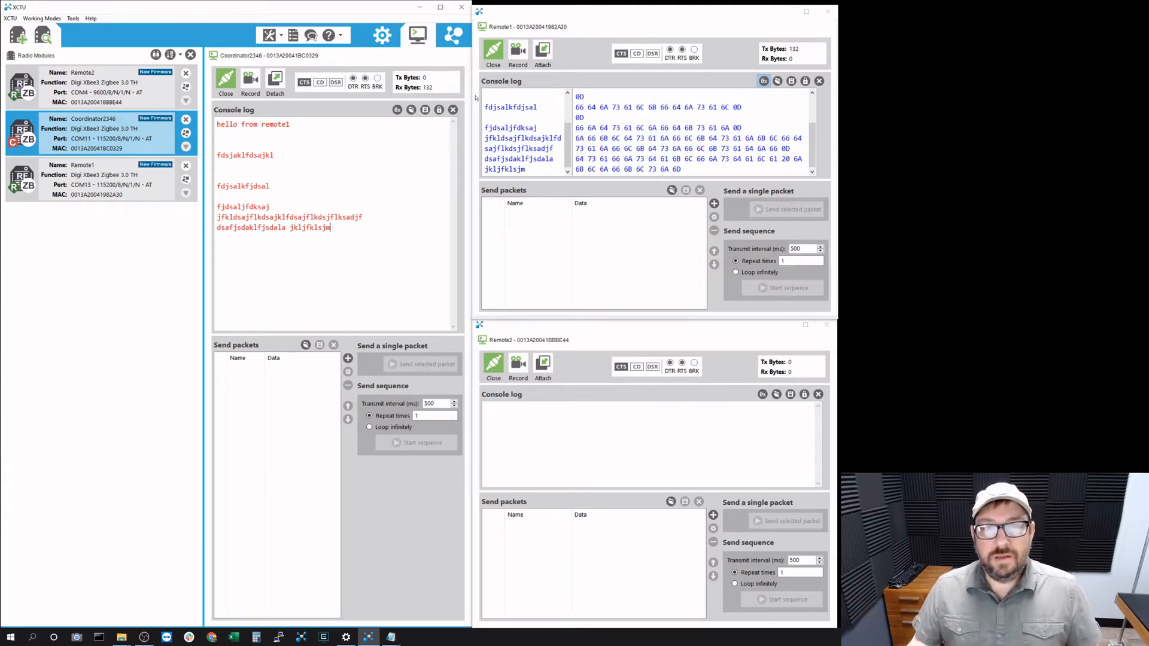
Step: Clear the console sessions of Coordinator2346 and Remote1 and confirm both clearings
{"action": "left_click", "coordinate": [411, 110]}
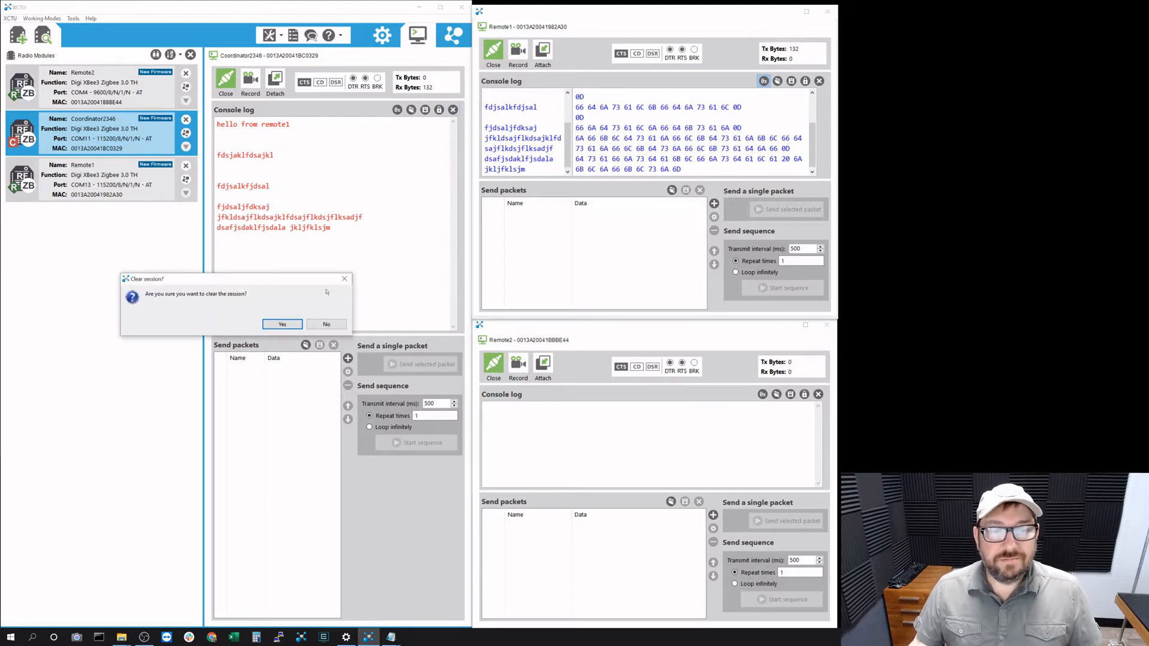
{"action": "left_click", "coordinate": [286, 324]}
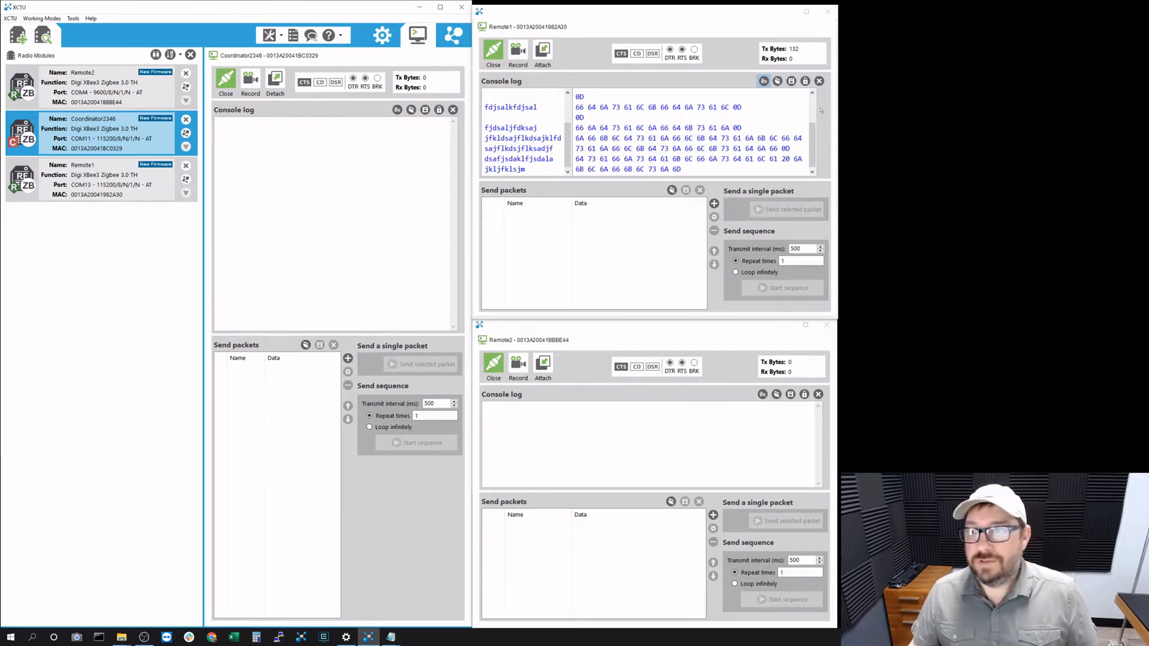
{"action": "left_click", "coordinate": [818, 81]}
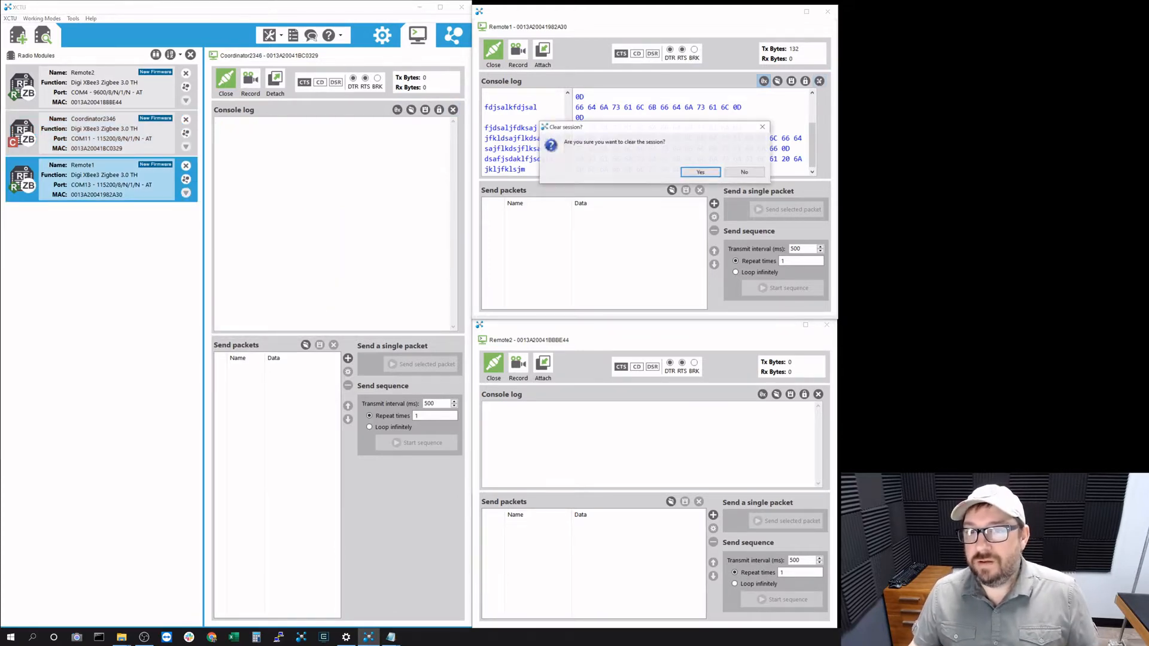
{"action": "left_click", "coordinate": [709, 172]}
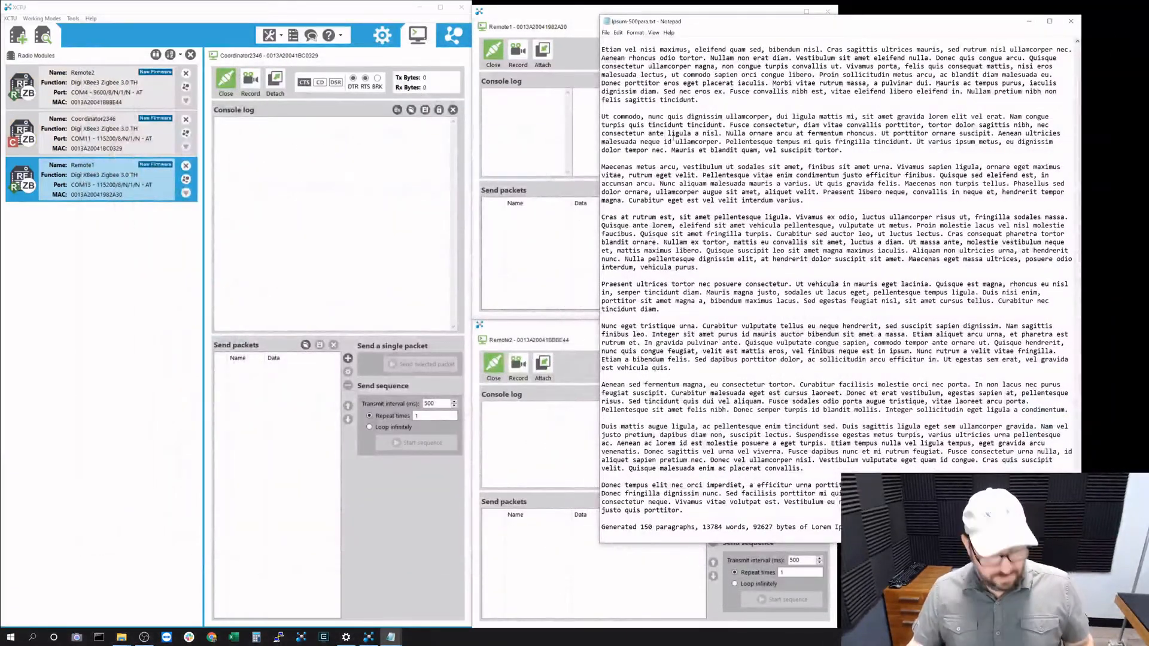
Step: Copy the whole text of Ipsum-500para.txt from Notepad and send it from the Remote1 console with its hexadecimal view hidden
{"action": "key", "text": "ctrl+a"}
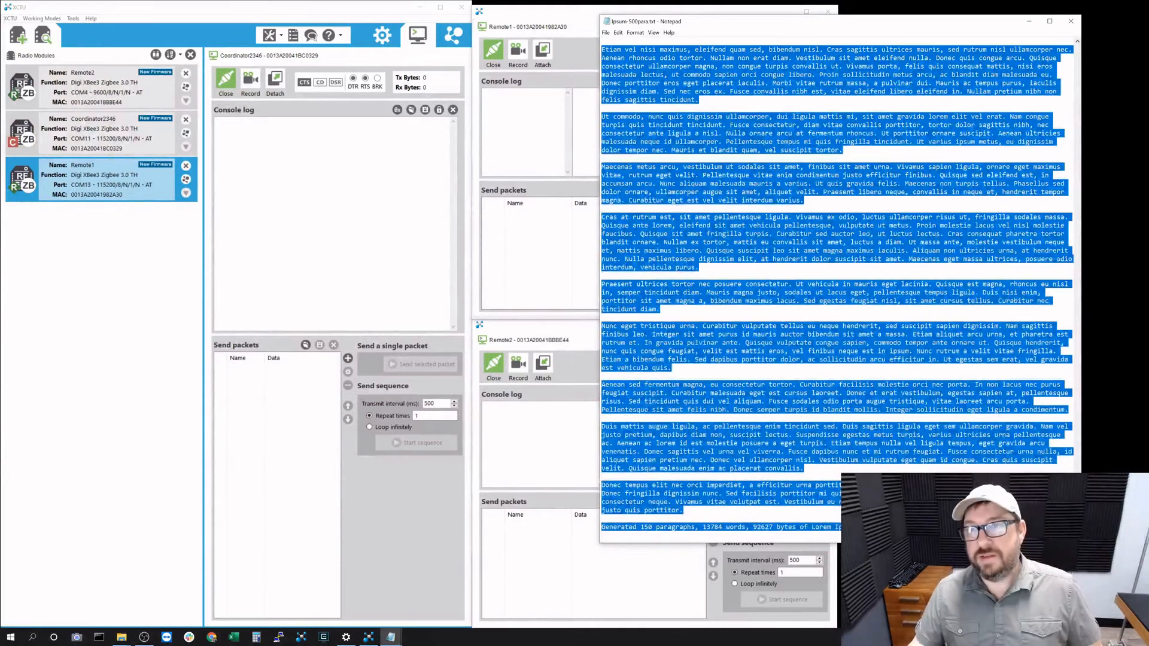
{"action": "left_click", "coordinate": [1028, 21]}
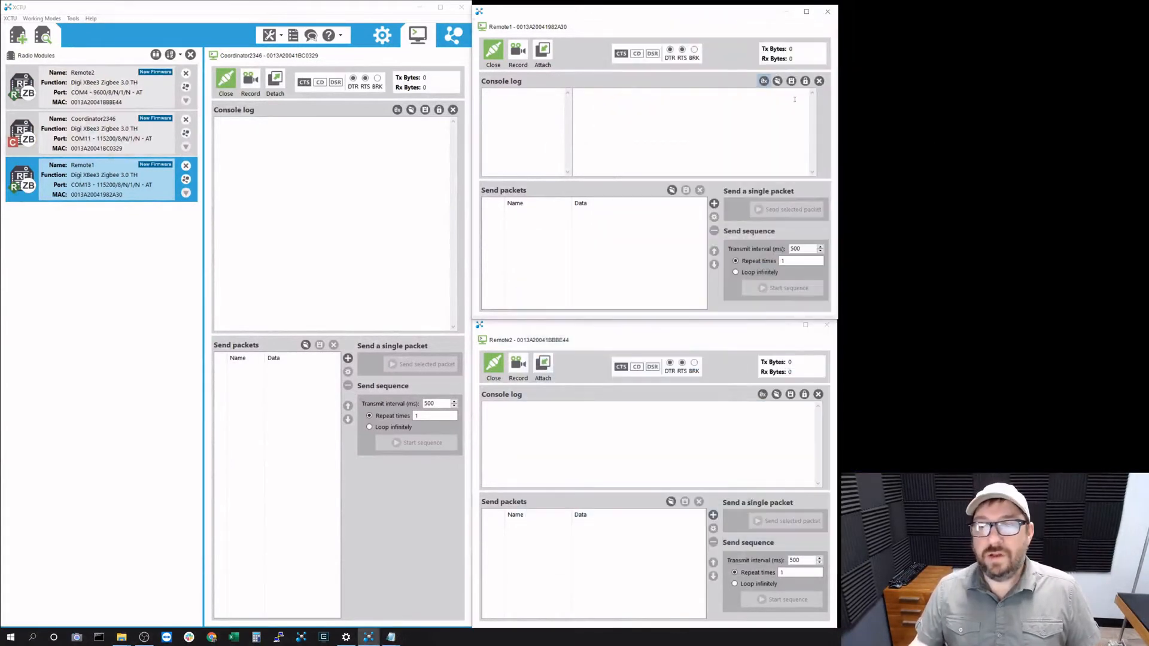
{"action": "left_click", "coordinate": [763, 85]}
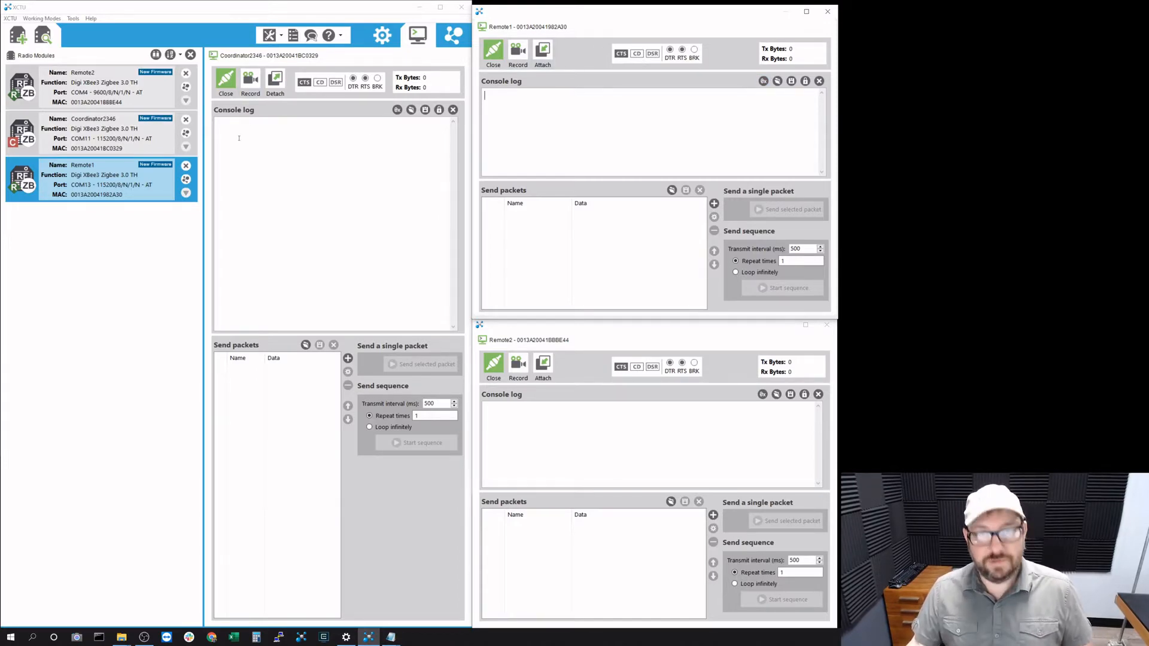
{"action": "key", "text": "ctrl+v"}
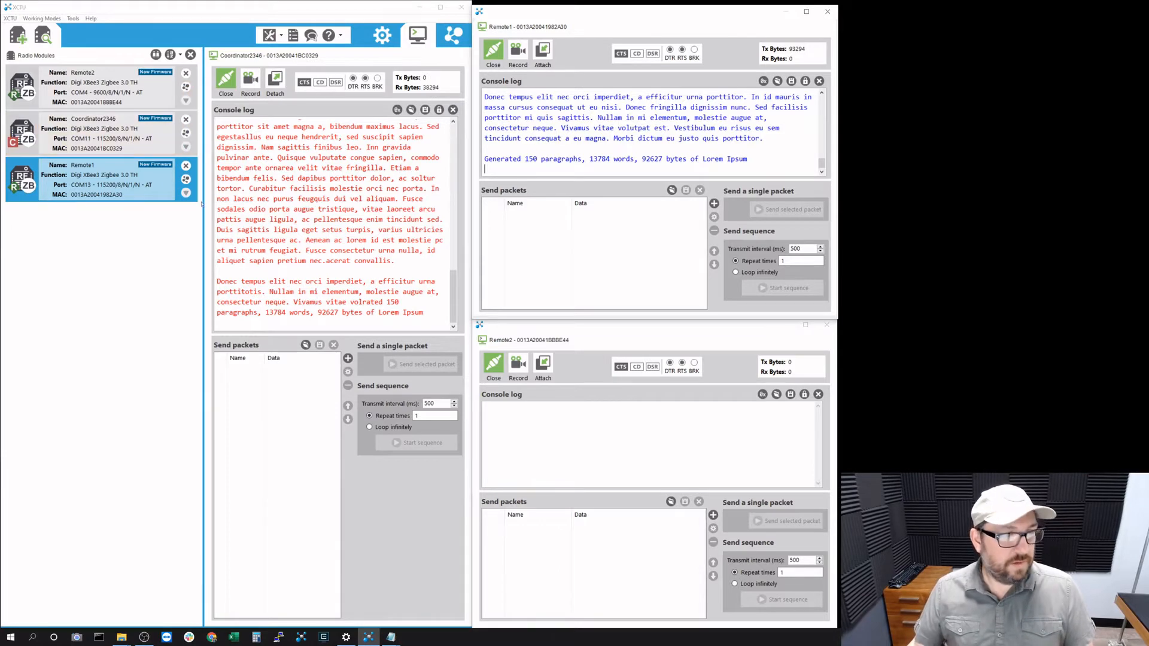
Step: Clear the lorem ipsum transfer from the Remote1 and Coordinator2346 console sessions
{"action": "left_click", "coordinate": [819, 82]}
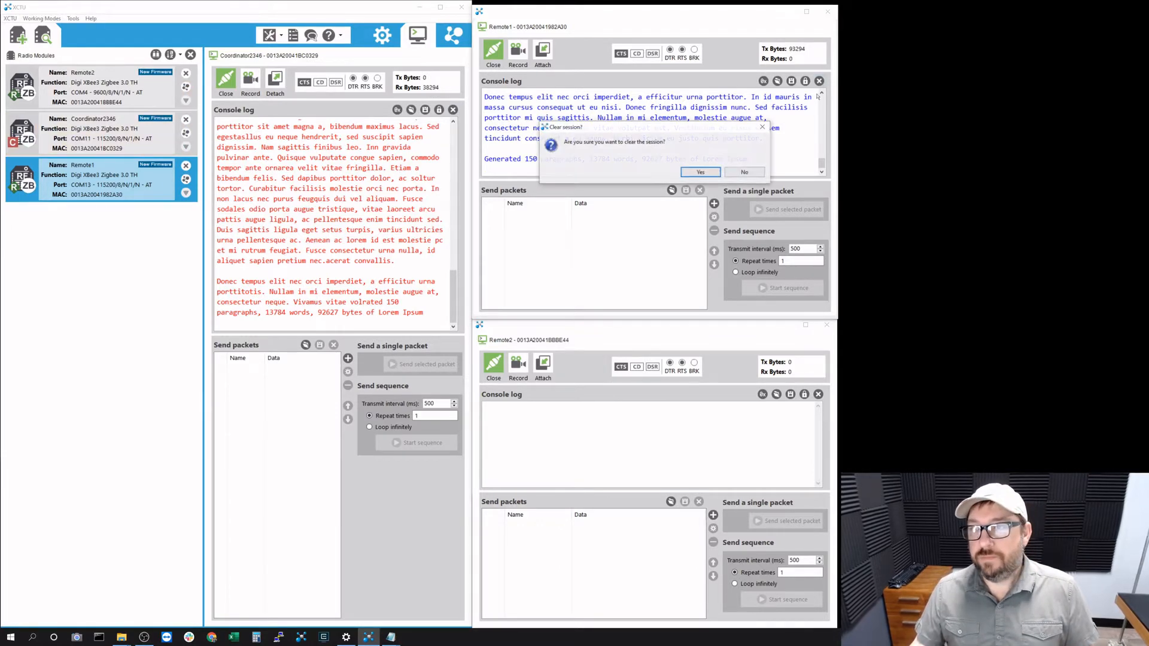
{"action": "left_click", "coordinate": [691, 172]}
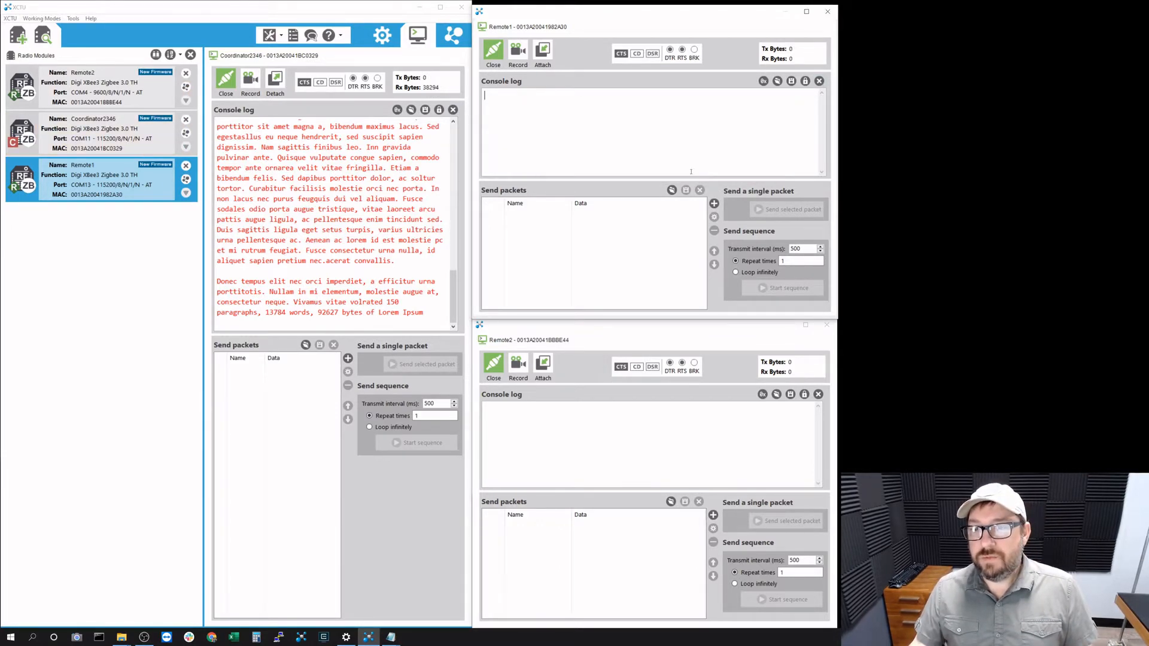
{"action": "left_click", "coordinate": [453, 109]}
{"action": "left_click", "coordinate": [282, 325]}
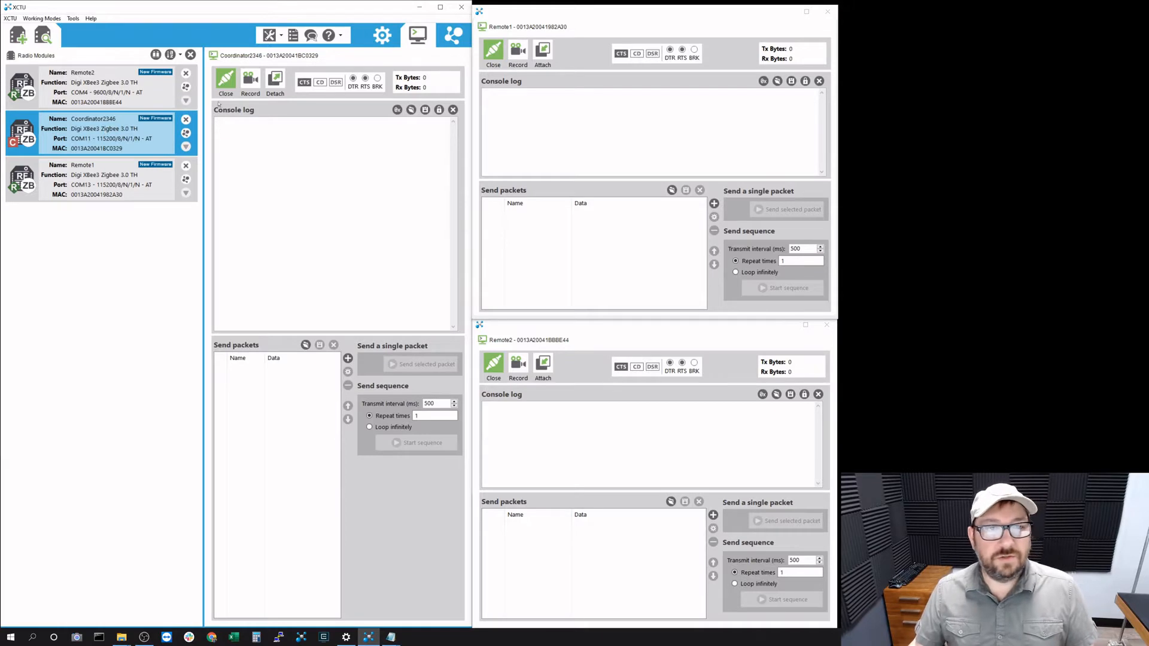
Step: Close the serial connections of the Coordinator2346, Remote1 and Remote2 consoles
{"action": "left_click", "coordinate": [225, 80]}
{"action": "left_click", "coordinate": [493, 50]}
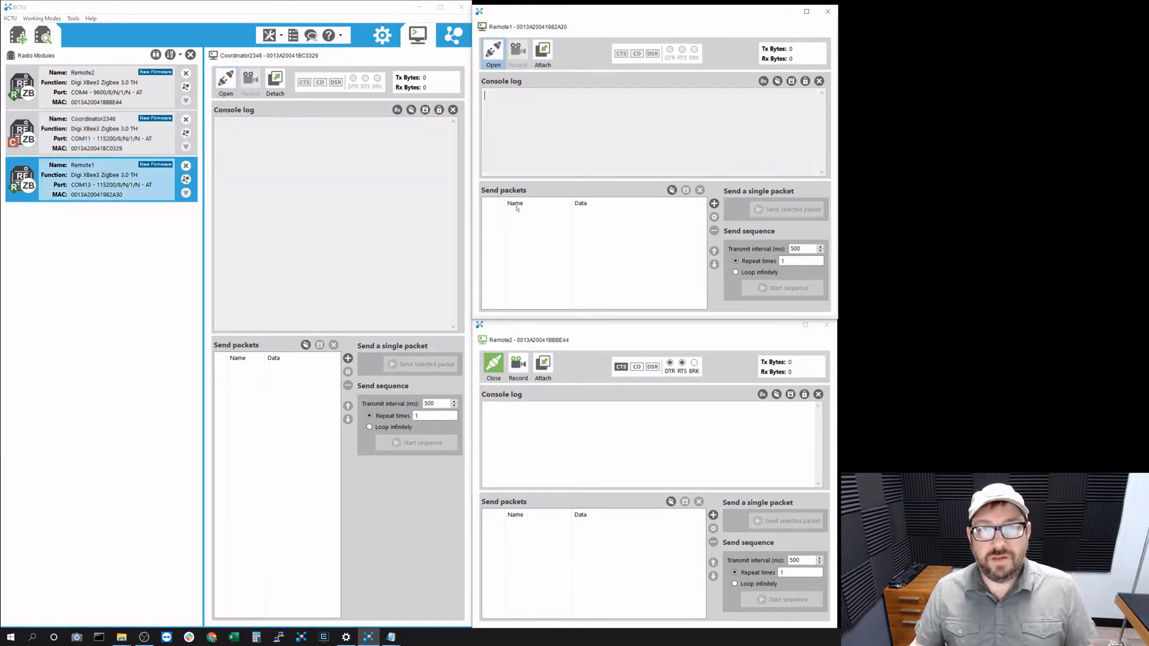
{"action": "left_click", "coordinate": [493, 364]}
Step: Show the radio configuration of Coordinator2346 and close the leftover Notepad log window
{"action": "left_click", "coordinate": [90, 134]}
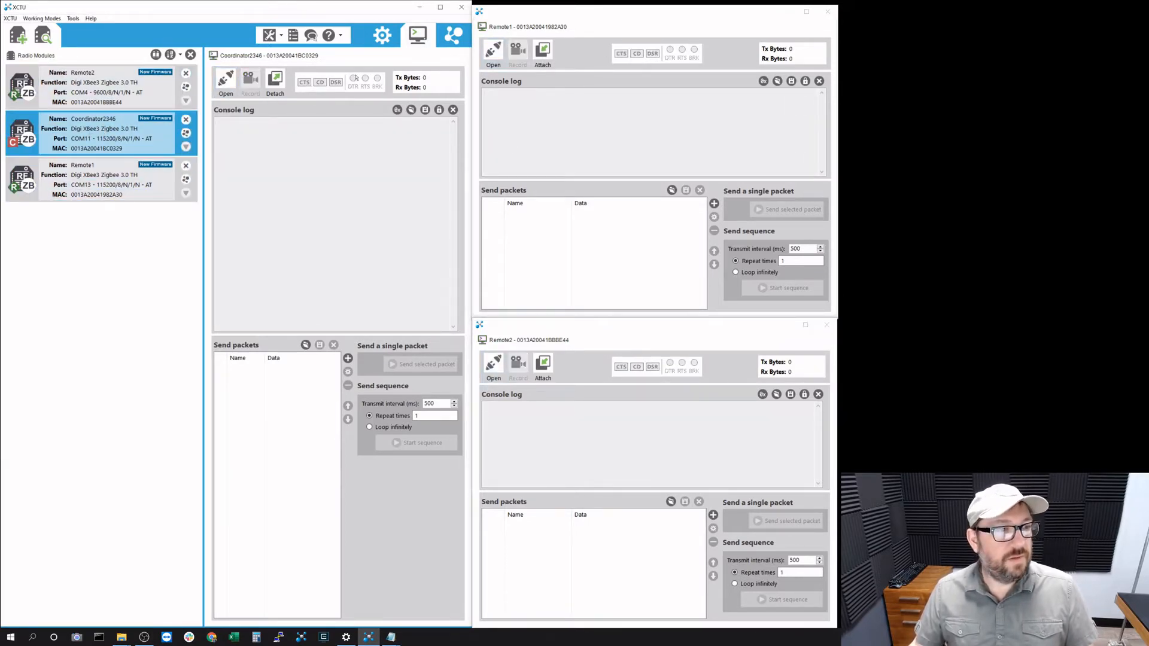
{"action": "left_click", "coordinate": [383, 37]}
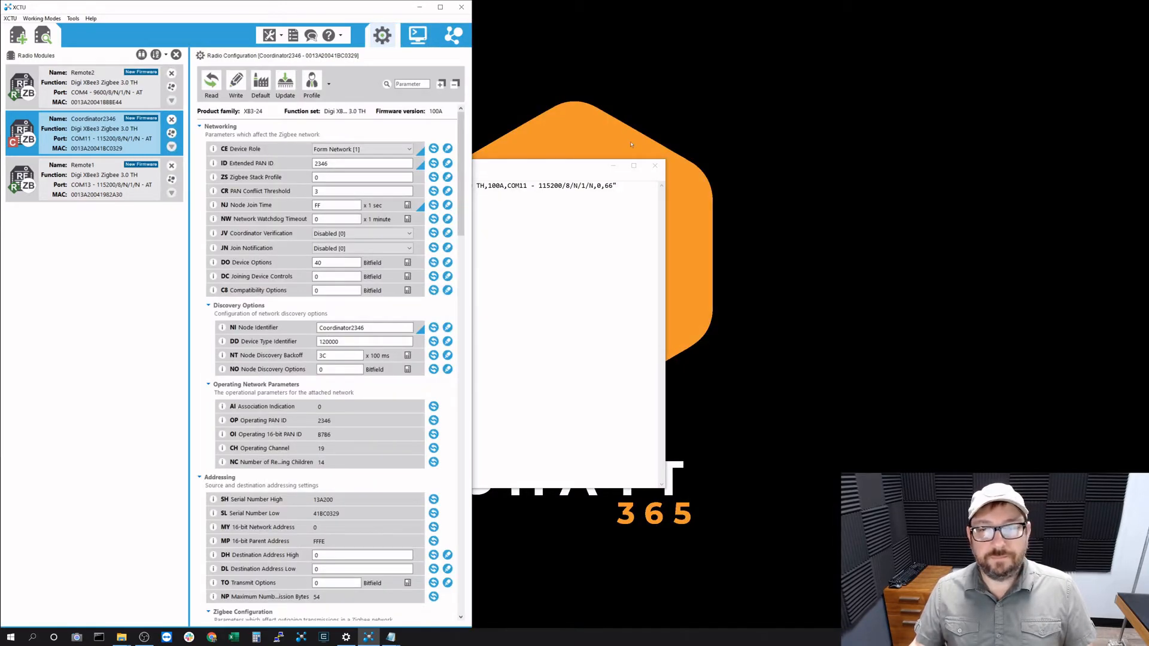
{"action": "left_click", "coordinate": [650, 168]}
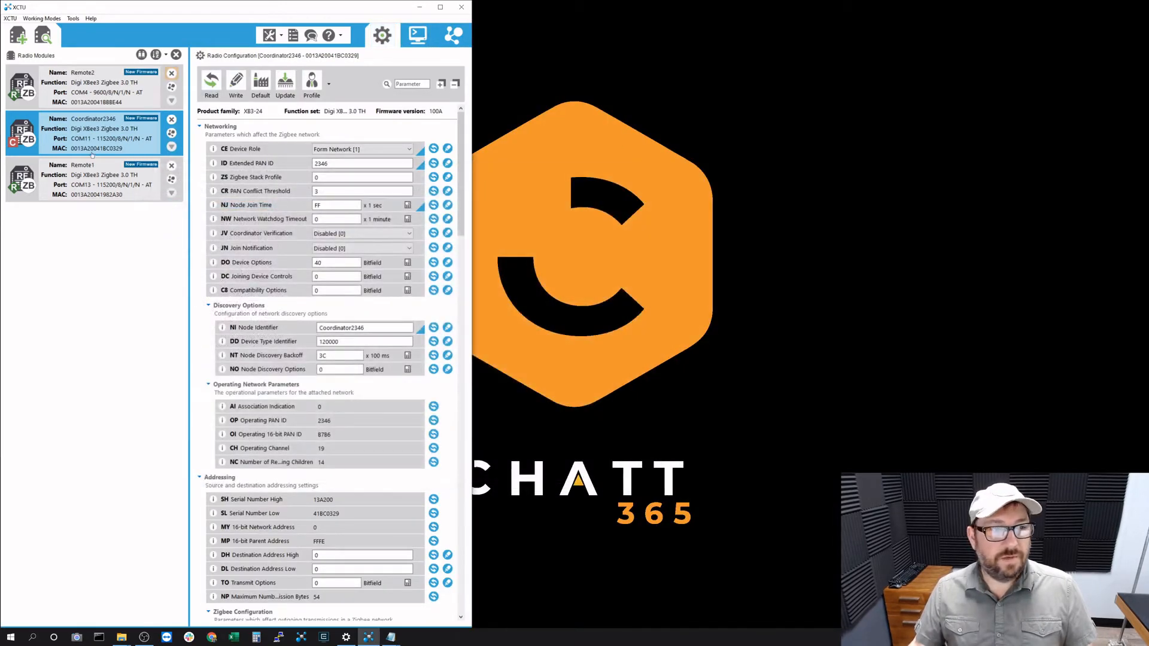
{"action": "scroll", "coordinate": [309, 237], "scroll_direction": "down", "scroll_amount": 1}
{"action": "scroll", "coordinate": [309, 238], "scroll_direction": "down", "scroll_amount": 3}
{"action": "scroll", "coordinate": [323, 227], "scroll_direction": "up", "scroll_amount": 4}
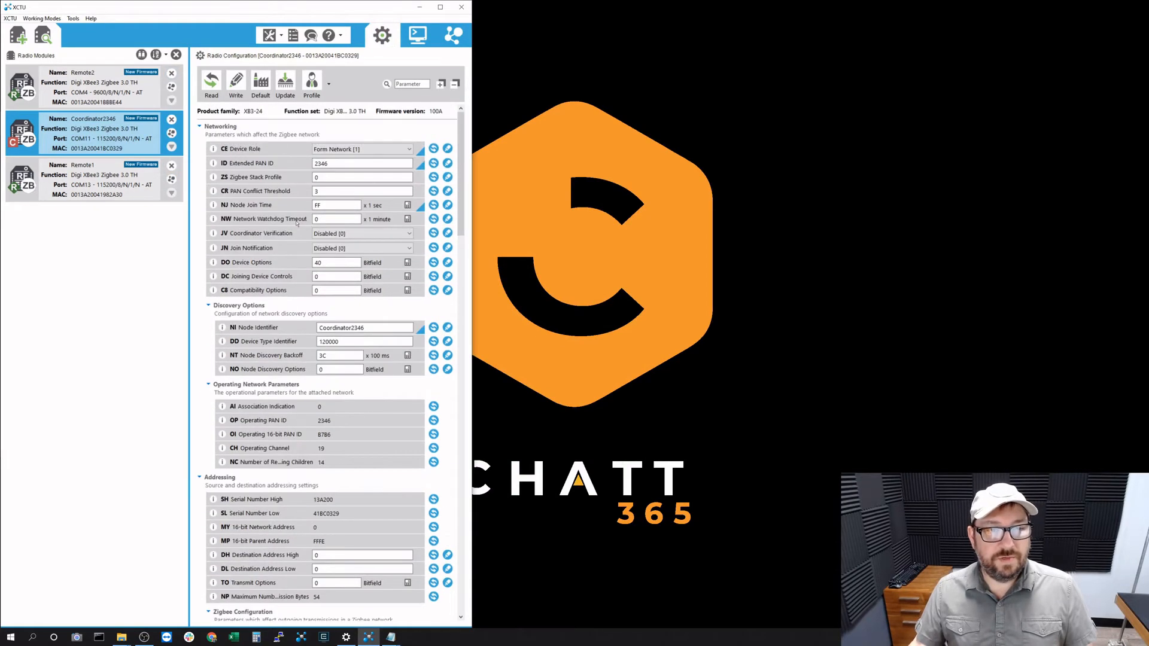
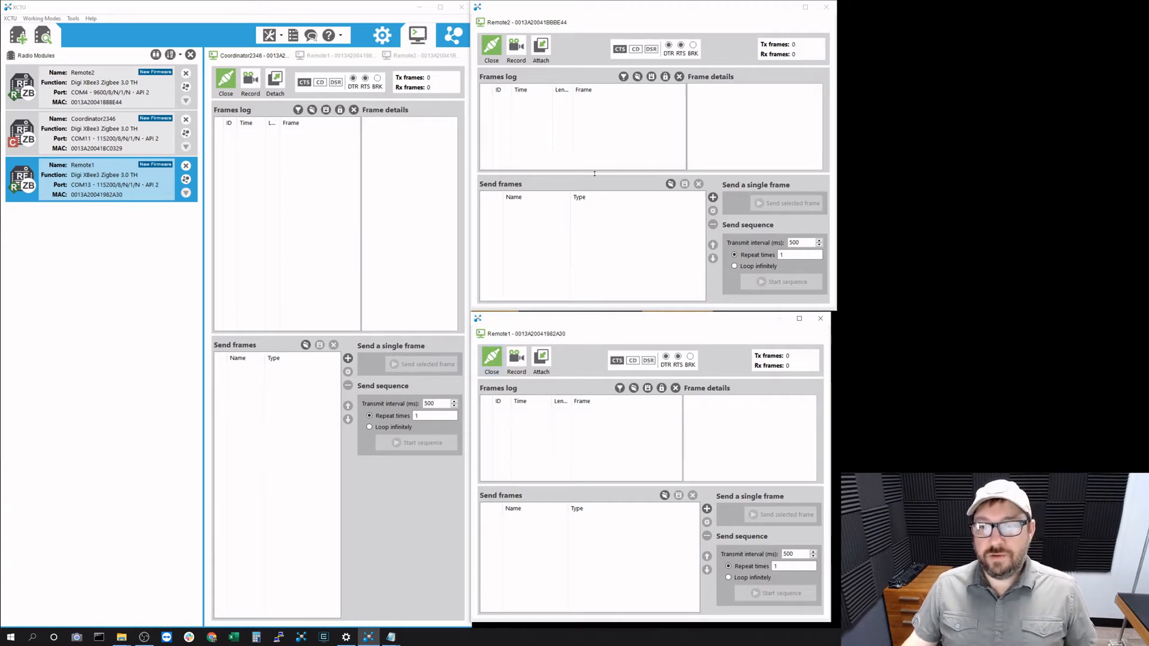
Step: Start a new API frame for Remote2's send list and name it "Tx Hello World"
{"action": "left_click", "coordinate": [600, 223]}
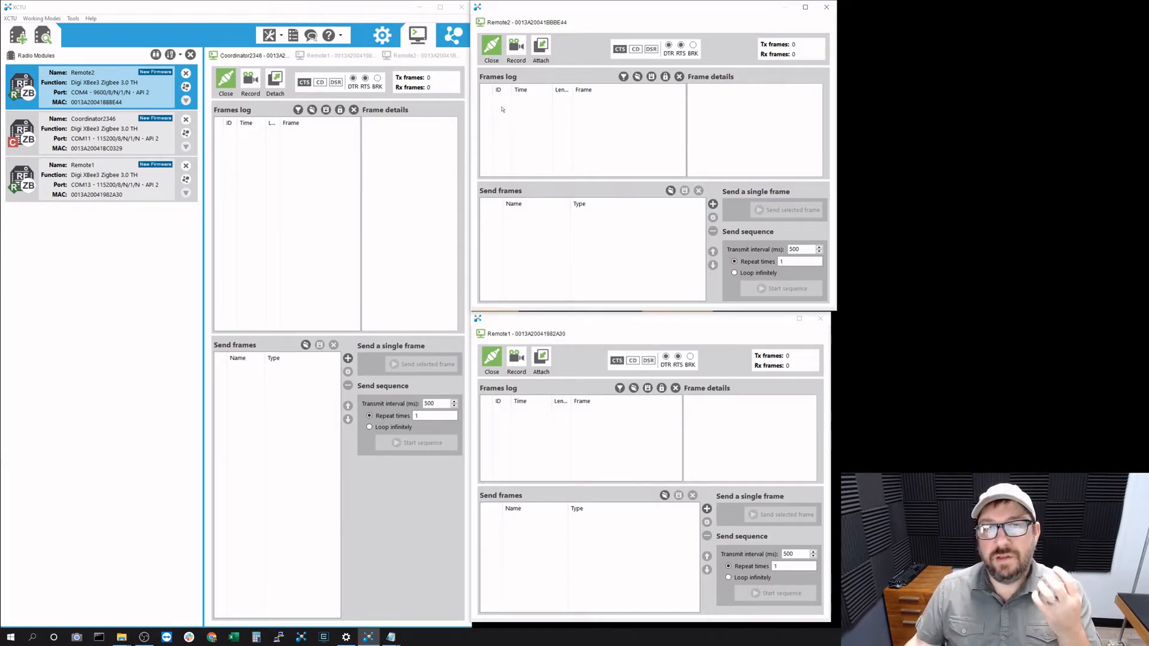
{"action": "left_click", "coordinate": [713, 204]}
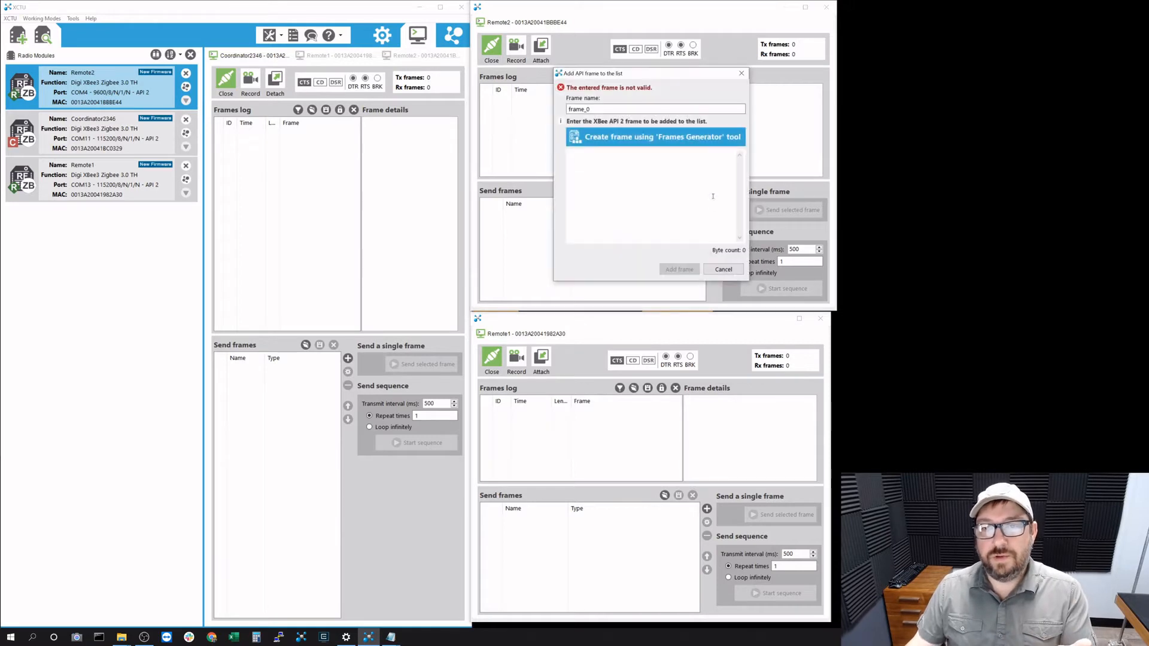
{"action": "left_click_drag", "start_coordinate": [632, 108], "coordinate": [535, 104]}
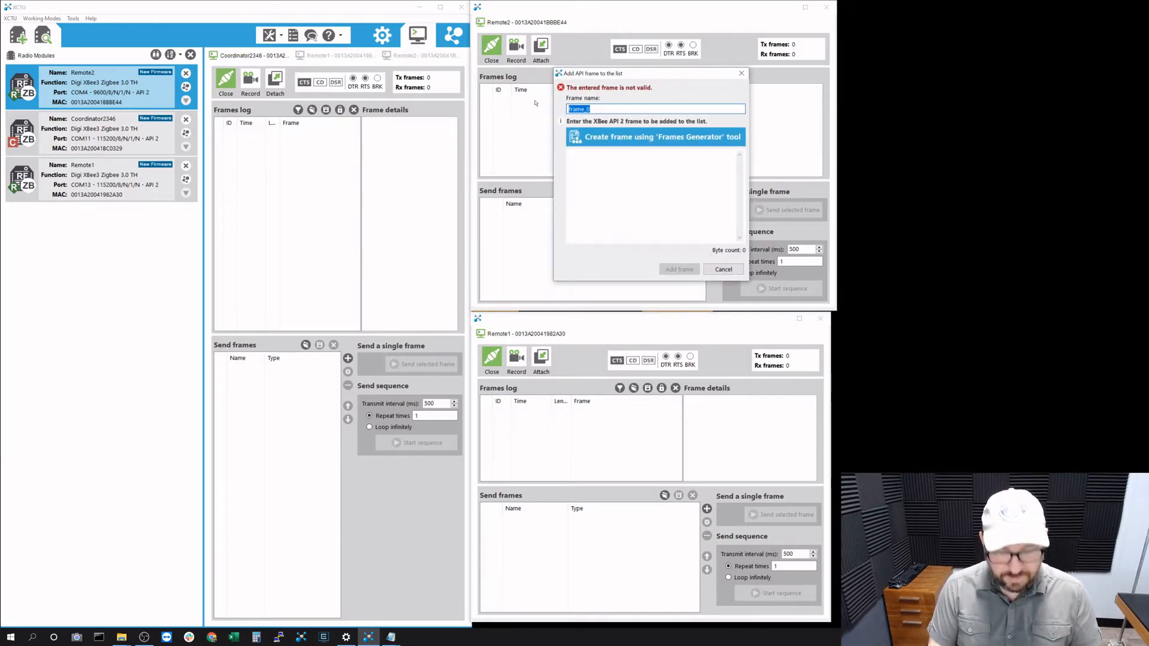
{"action": "type", "text": "Tx He"}
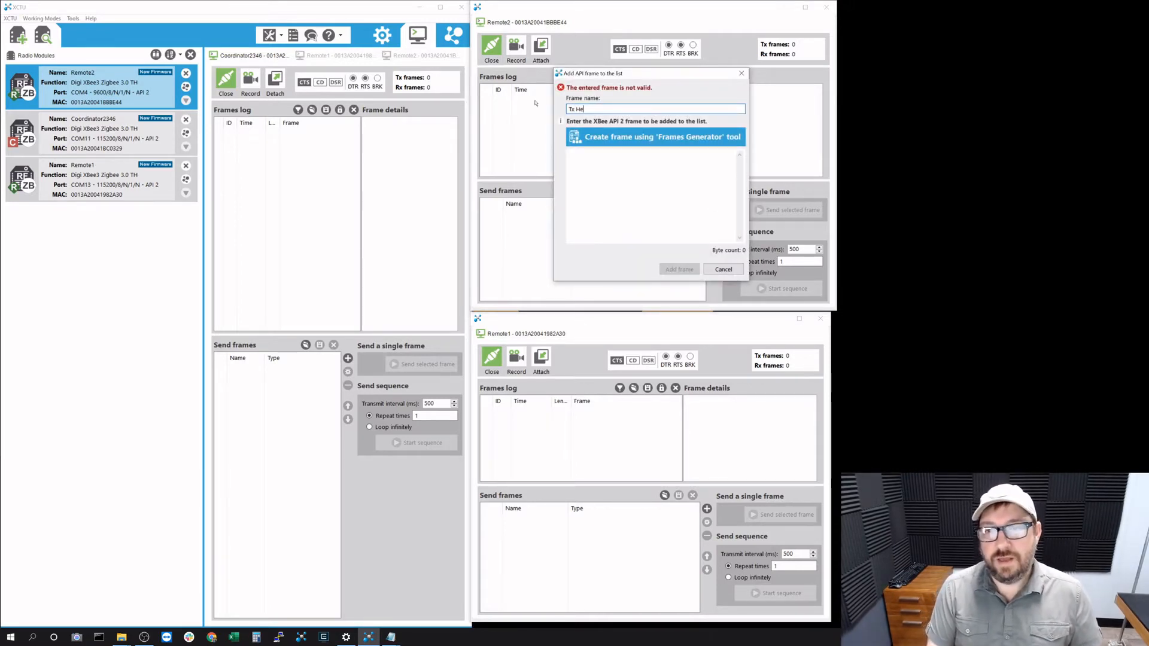
{"action": "type", "text": "llow"}
{"action": "key", "text": "BackSpace"}
{"action": "type", "text": "World"}
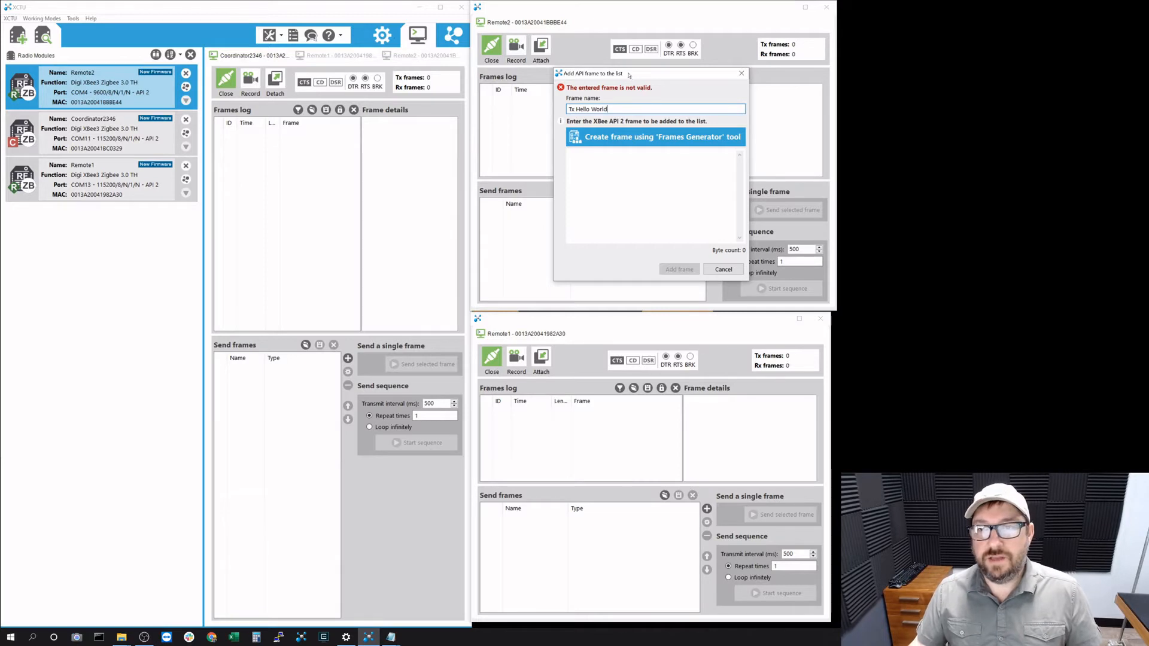
{"action": "left_click_drag", "start_coordinate": [631, 76], "coordinate": [583, 58]}
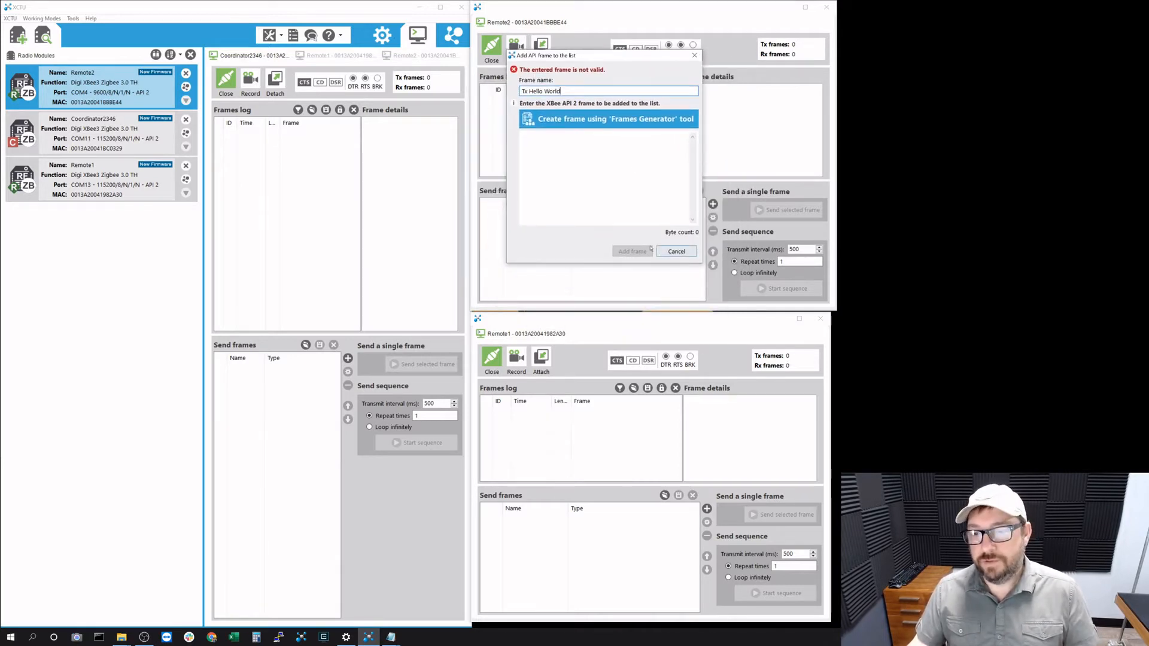
Step: Open the Frames Generator for the new frame and set the frame type to 0x10 - Transmit Request
{"action": "left_click", "coordinate": [656, 122]}
{"action": "left_click_drag", "start_coordinate": [570, 9], "coordinate": [525, 44]}
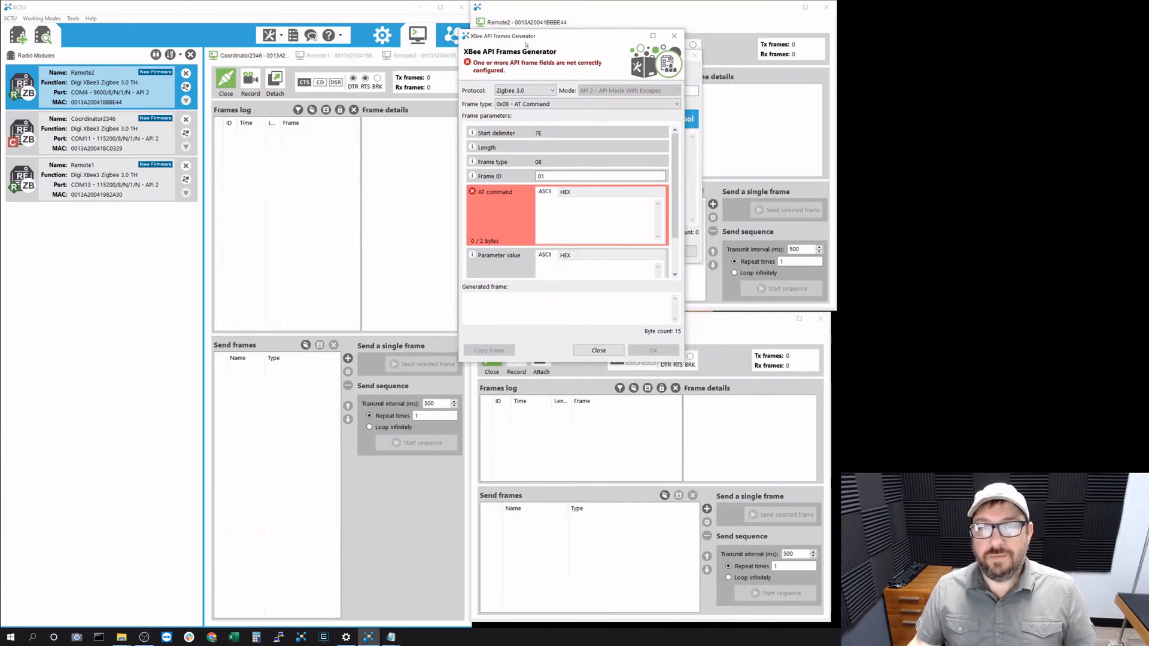
{"action": "left_click", "coordinate": [542, 104]}
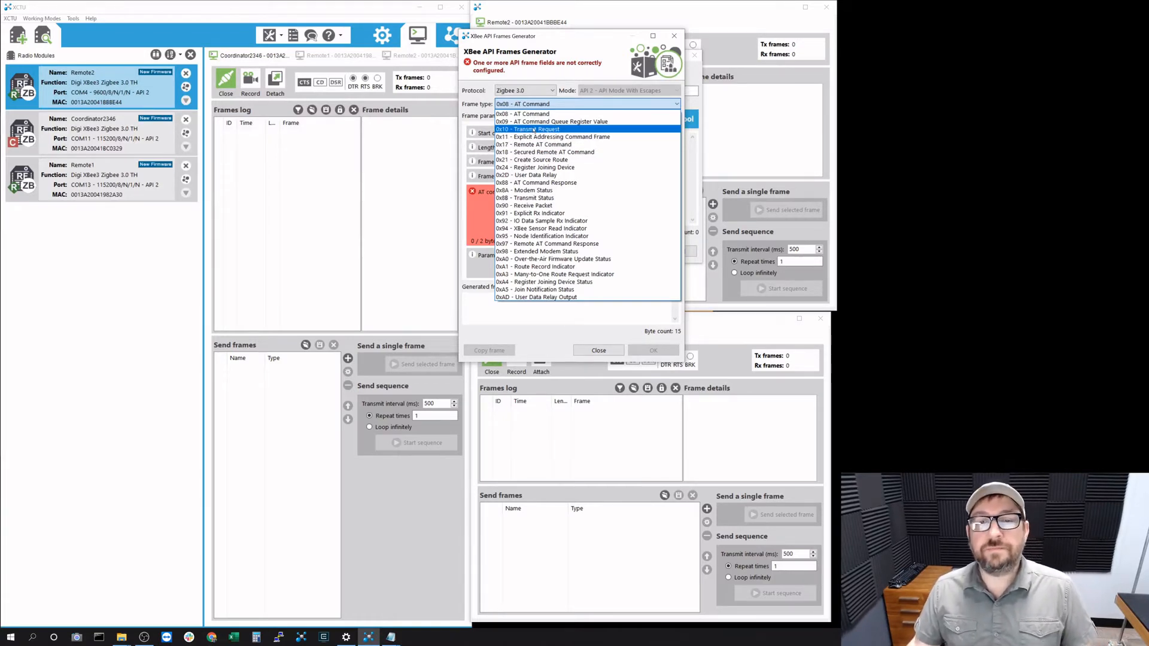
{"action": "left_click", "coordinate": [533, 129]}
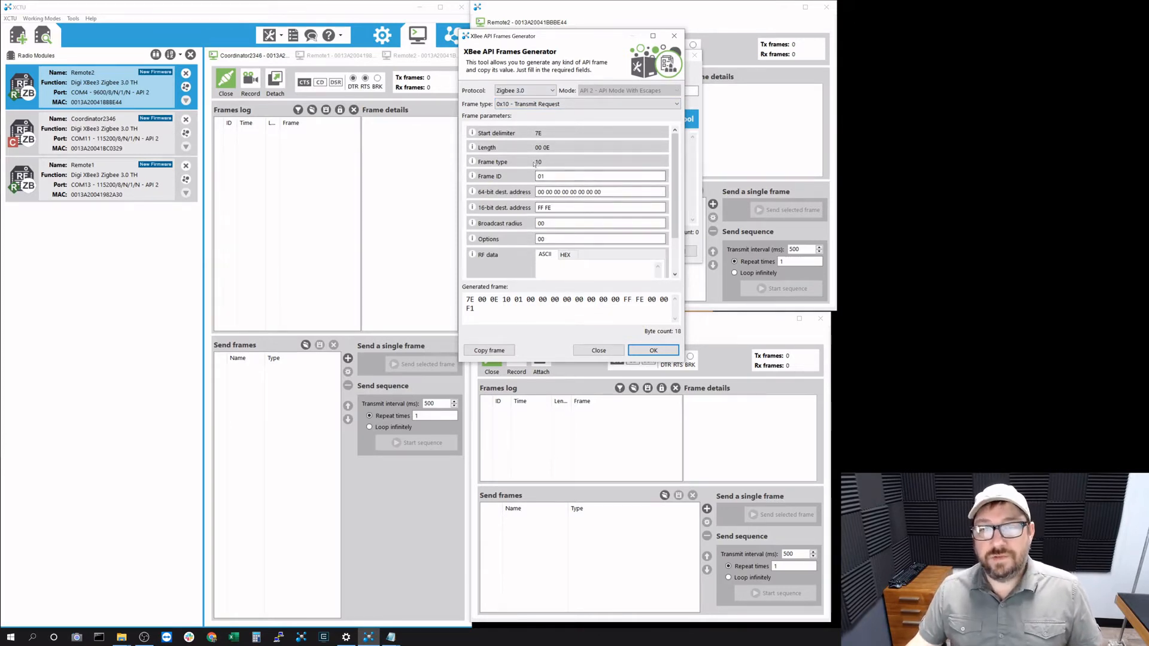
Step: Highlight the transmit request's 64-bit destination address to examine it, and enter "Hello From Remote2" as the ASCII RF data
{"action": "left_click", "coordinate": [565, 193]}
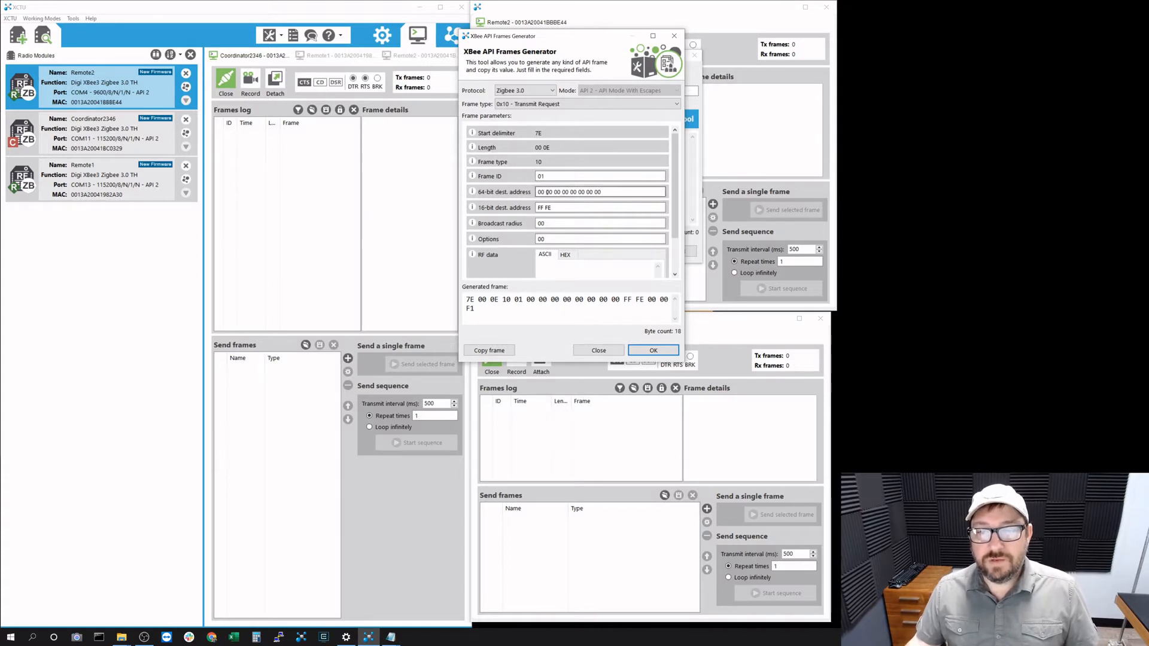
{"action": "left_click_drag", "start_coordinate": [539, 192], "coordinate": [606, 198]}
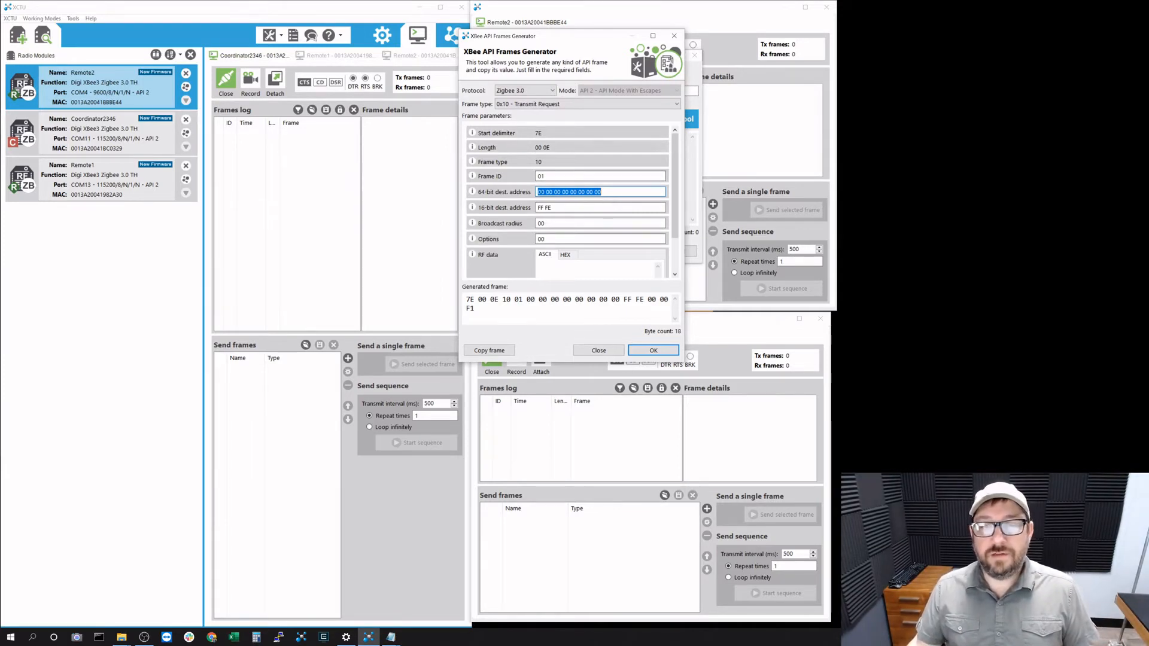
{"action": "left_click", "coordinate": [608, 193]}
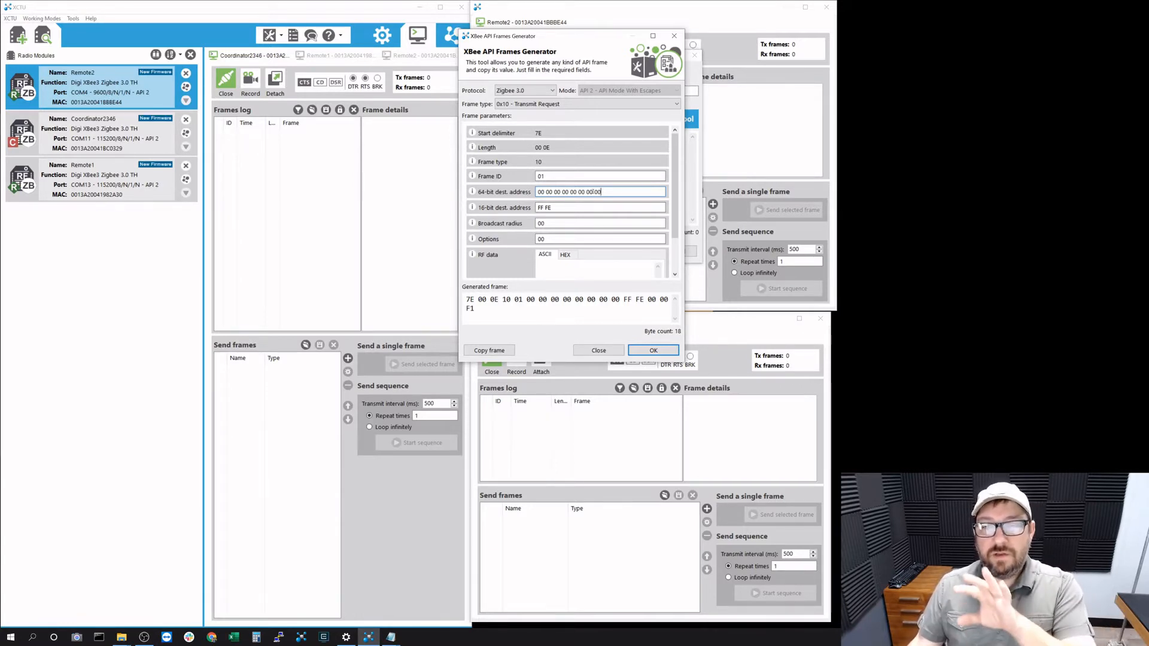
{"action": "scroll", "coordinate": [494, 234], "scroll_direction": "down", "scroll_amount": 1}
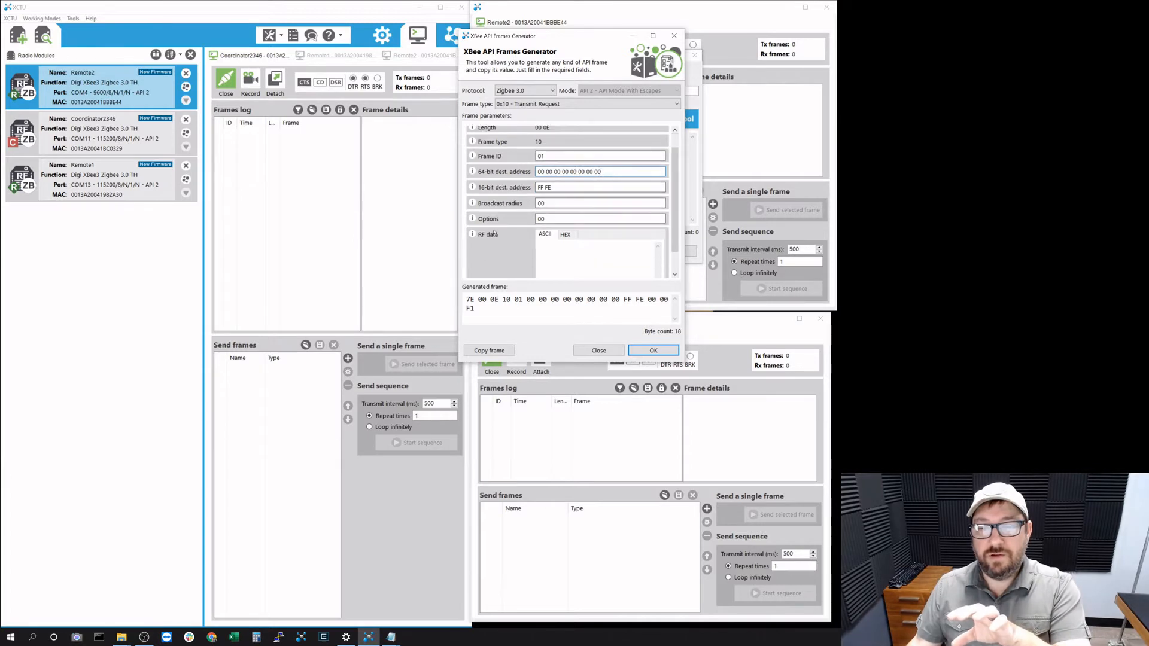
{"action": "left_click", "coordinate": [570, 254]}
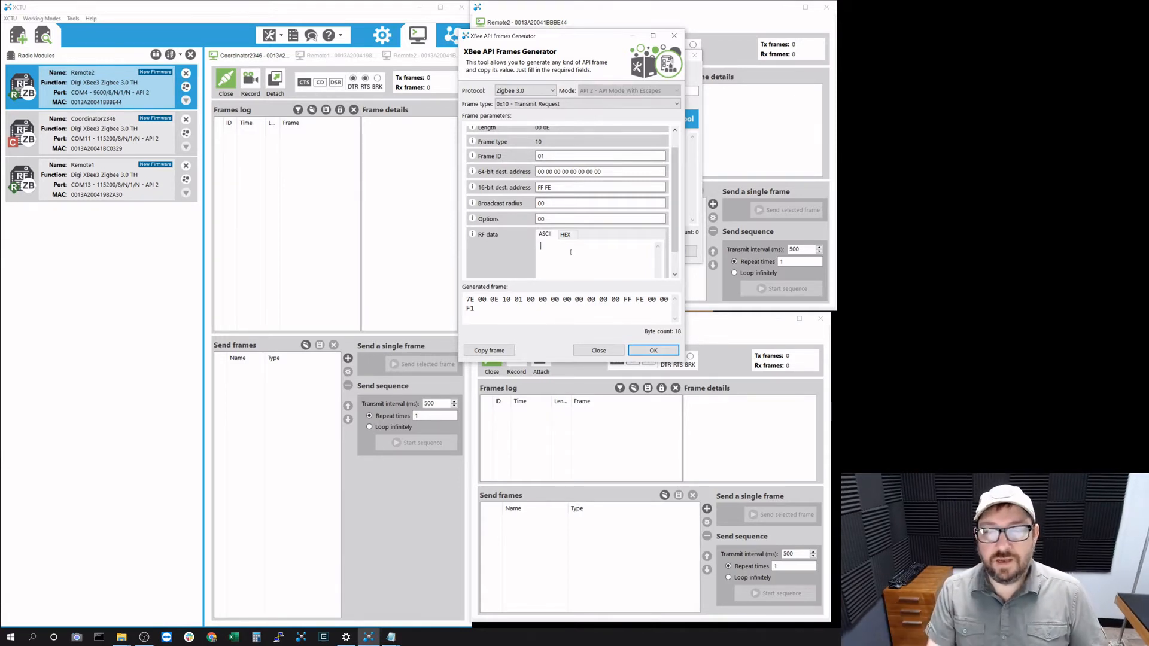
{"action": "type", "text": "Hello"}
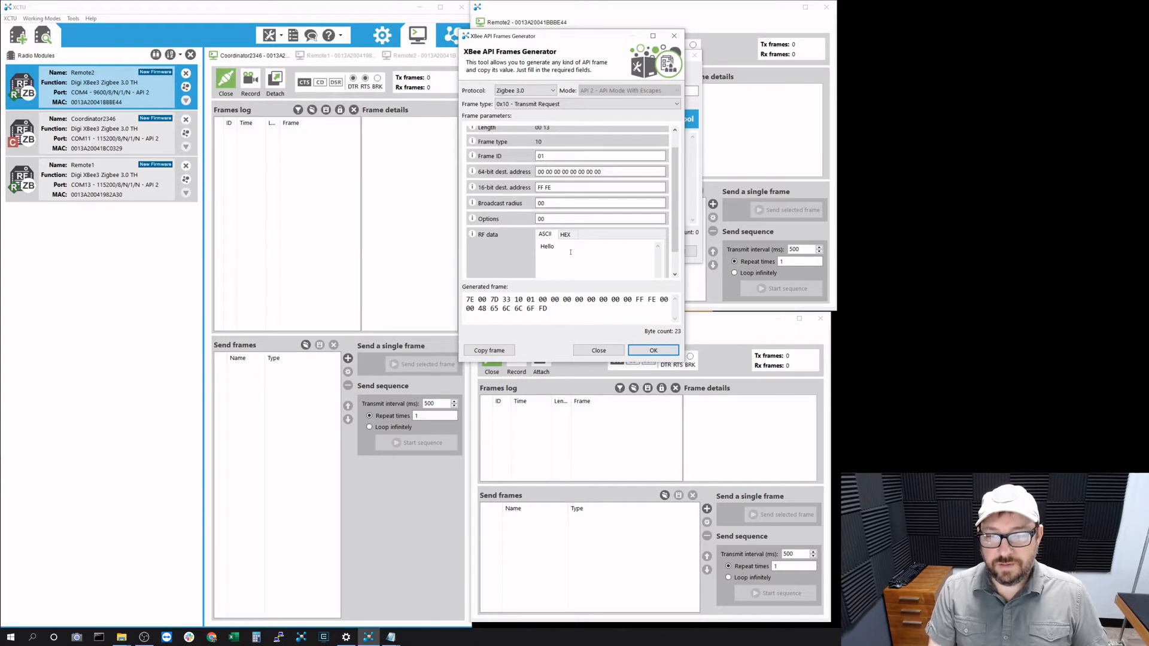
{"action": "type", "text": " From Rem"}
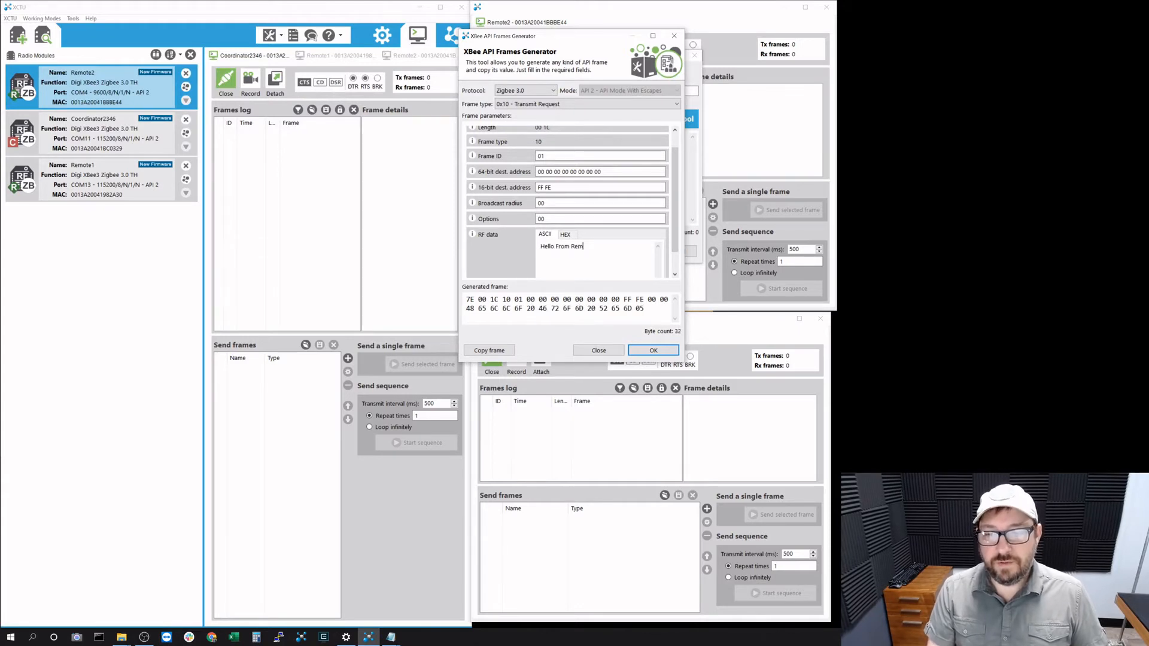
{"action": "type", "text": "ote2"}
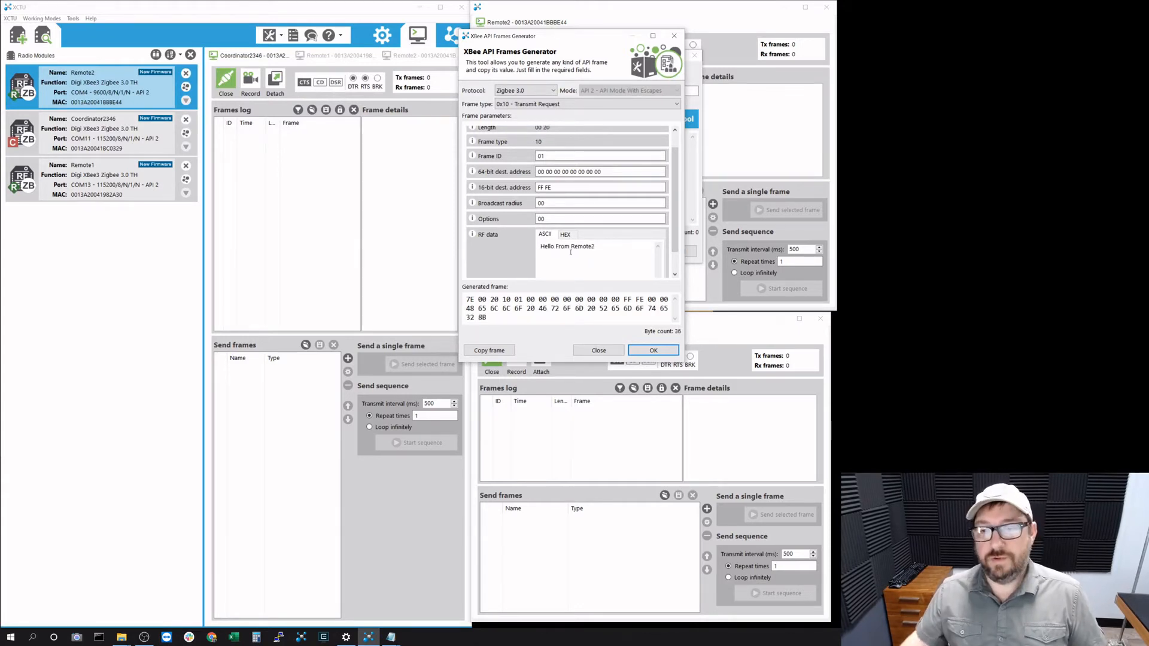
{"action": "scroll", "coordinate": [510, 216], "scroll_direction": "down", "scroll_amount": 1}
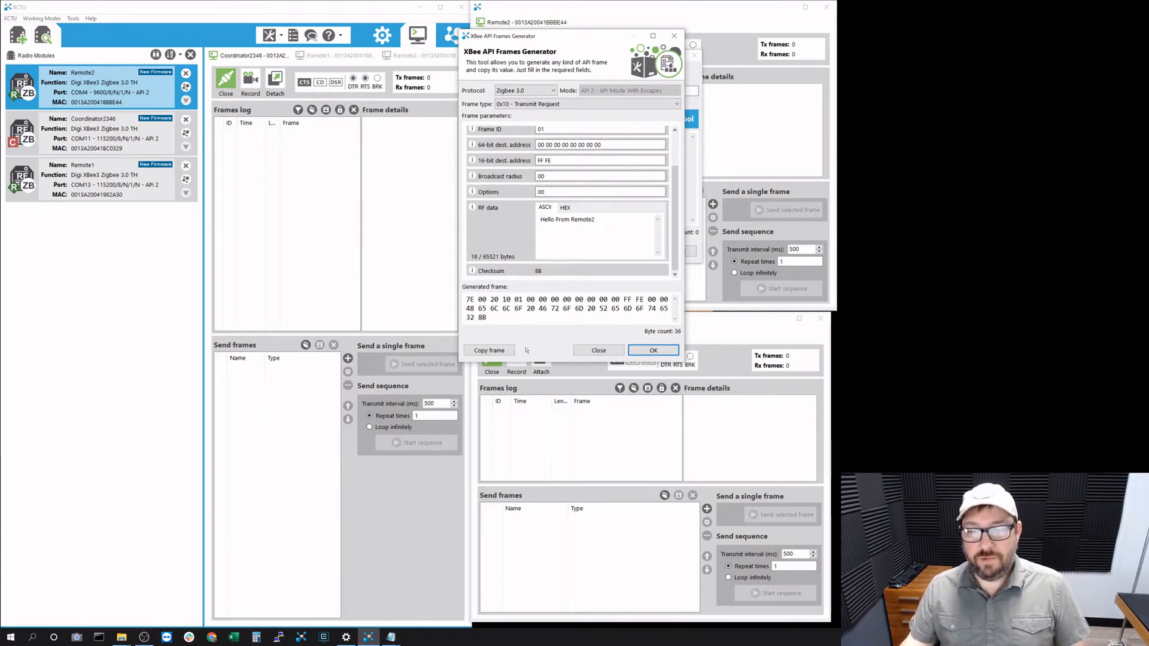
Step: Enlarge the Frames Generator and examine the generated frame's length, 64-bit destination address and payload bytes against the HEX view of the RF data
{"action": "left_click_drag", "start_coordinate": [540, 359], "coordinate": [540, 422]}
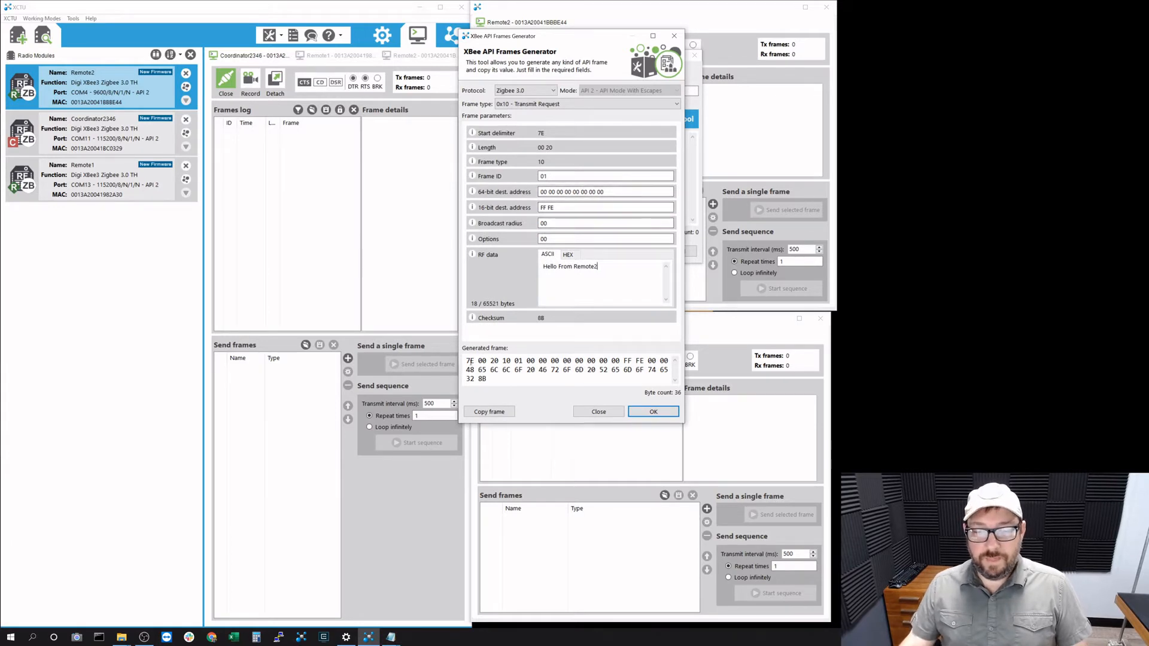
{"action": "left_click_drag", "start_coordinate": [467, 360], "coordinate": [499, 387]}
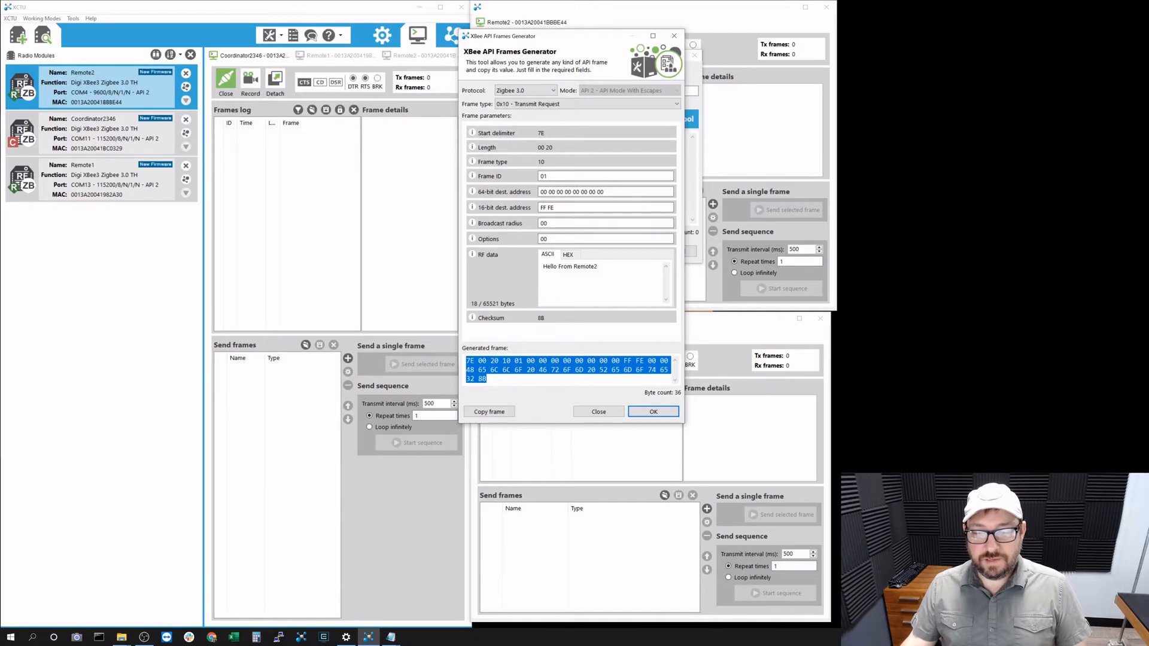
{"action": "left_click", "coordinate": [526, 361]}
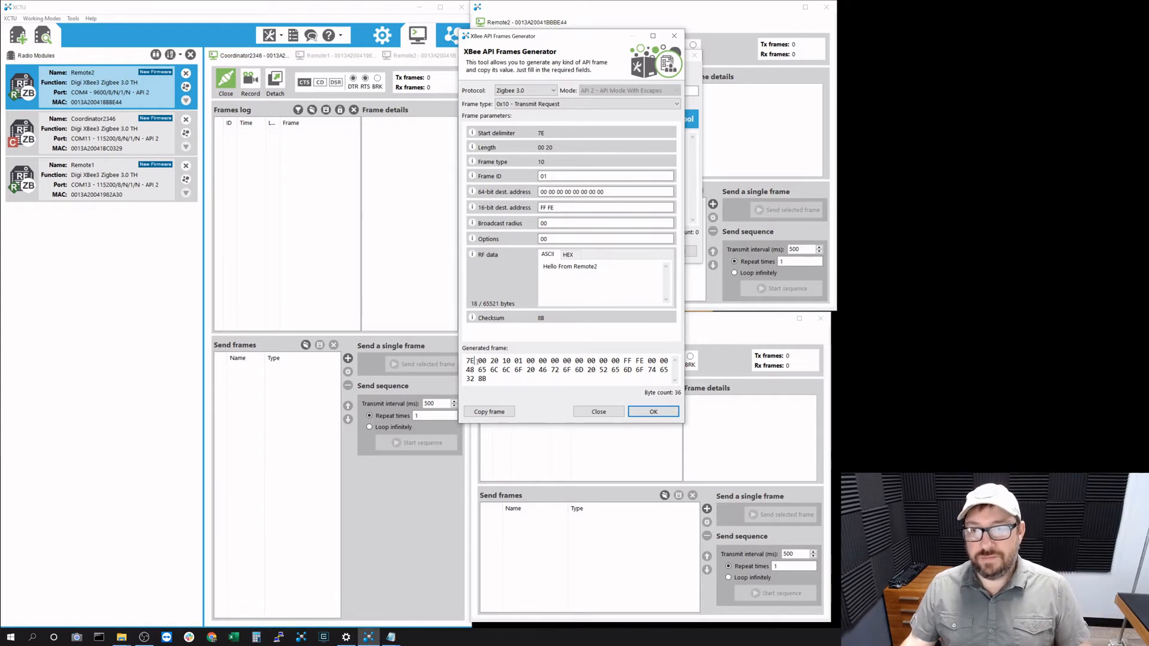
{"action": "left_click_drag", "start_coordinate": [477, 360], "coordinate": [499, 361]}
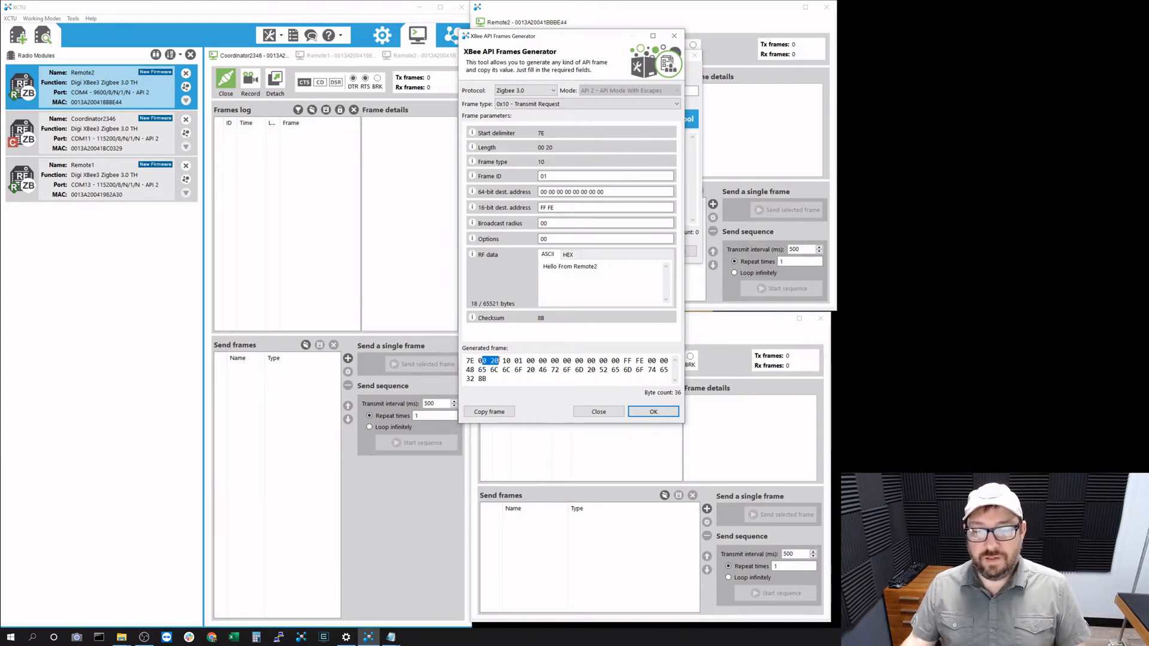
{"action": "left_click", "coordinate": [506, 361]}
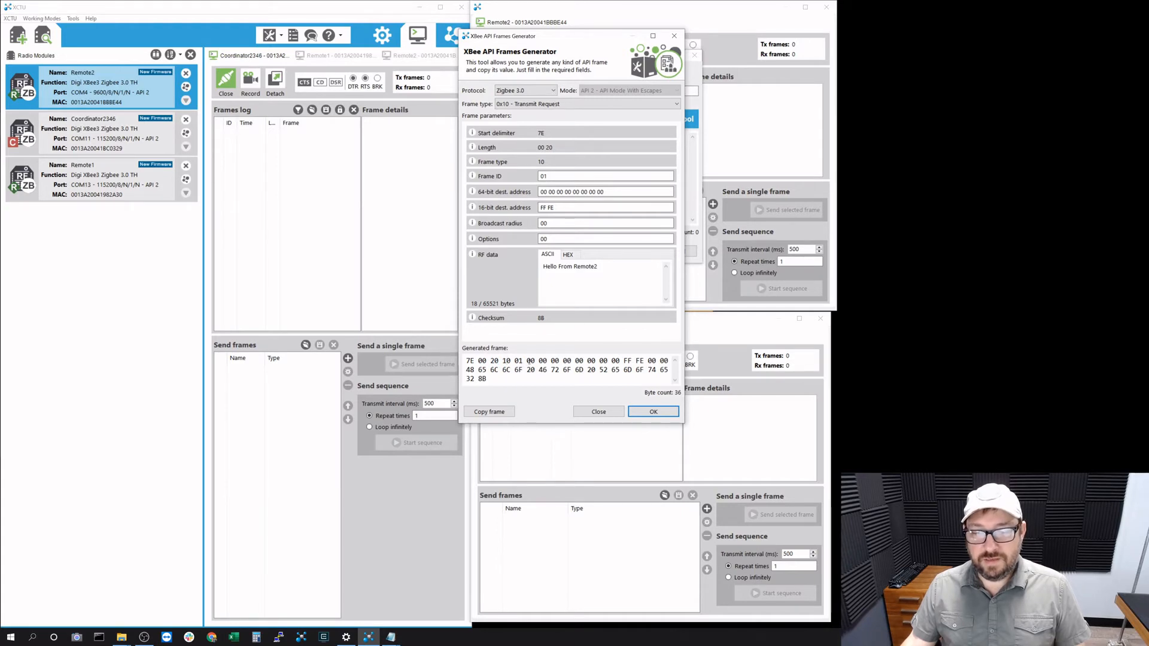
{"action": "left_click_drag", "start_coordinate": [526, 361], "coordinate": [621, 361]}
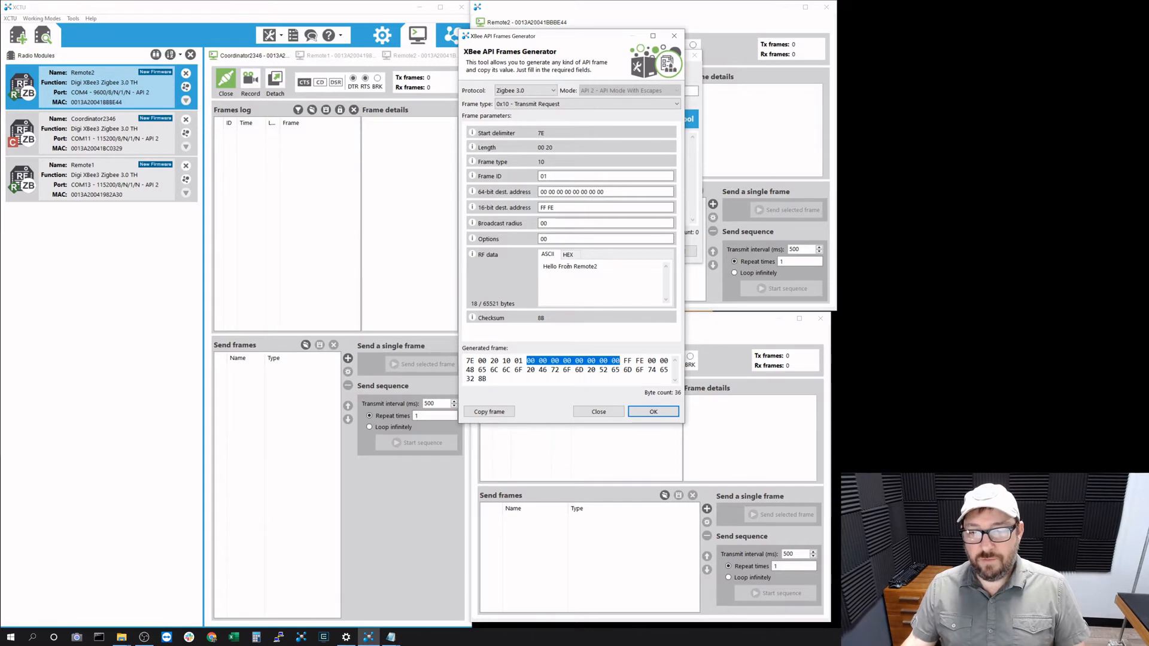
{"action": "left_click", "coordinate": [569, 255]}
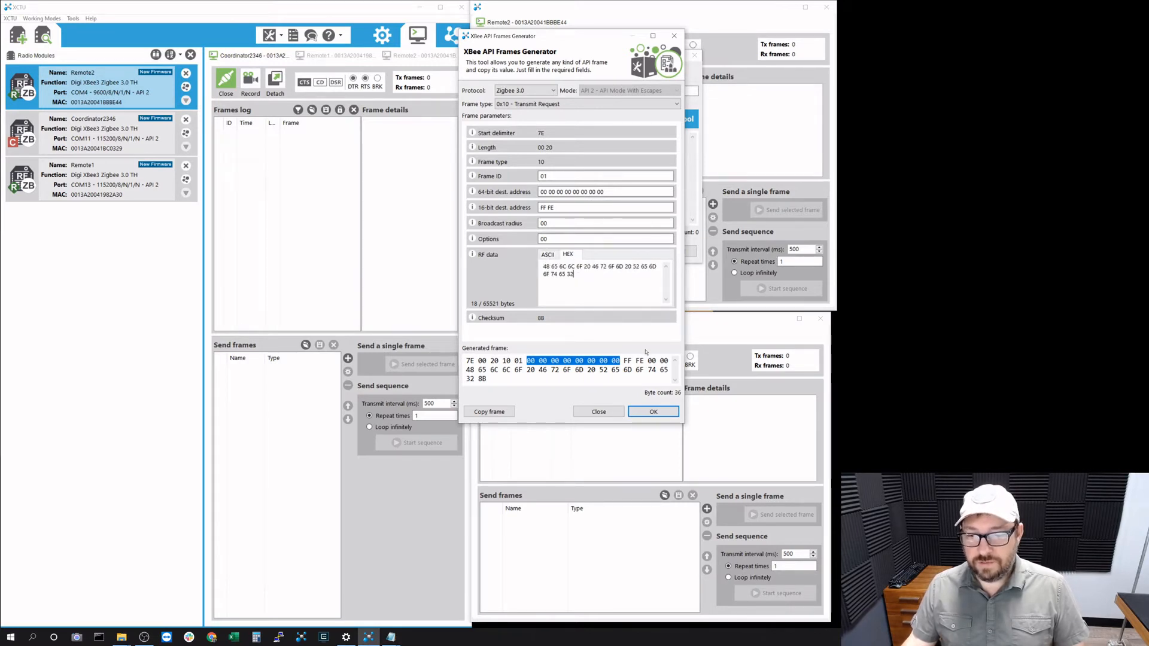
{"action": "left_click_drag", "start_coordinate": [467, 369], "coordinate": [474, 379]}
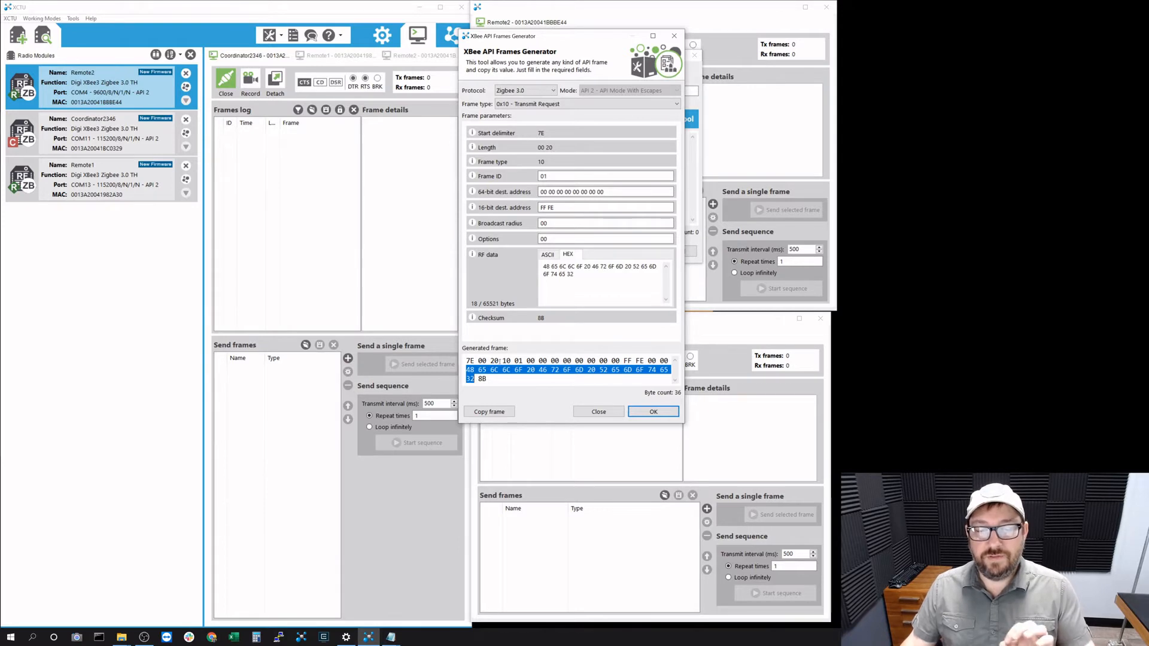
Step: Accept the generated frame, add it to Remote2's send list and send "Tx Hello World" once
{"action": "left_click", "coordinate": [654, 412]}
{"action": "left_click", "coordinate": [633, 252]}
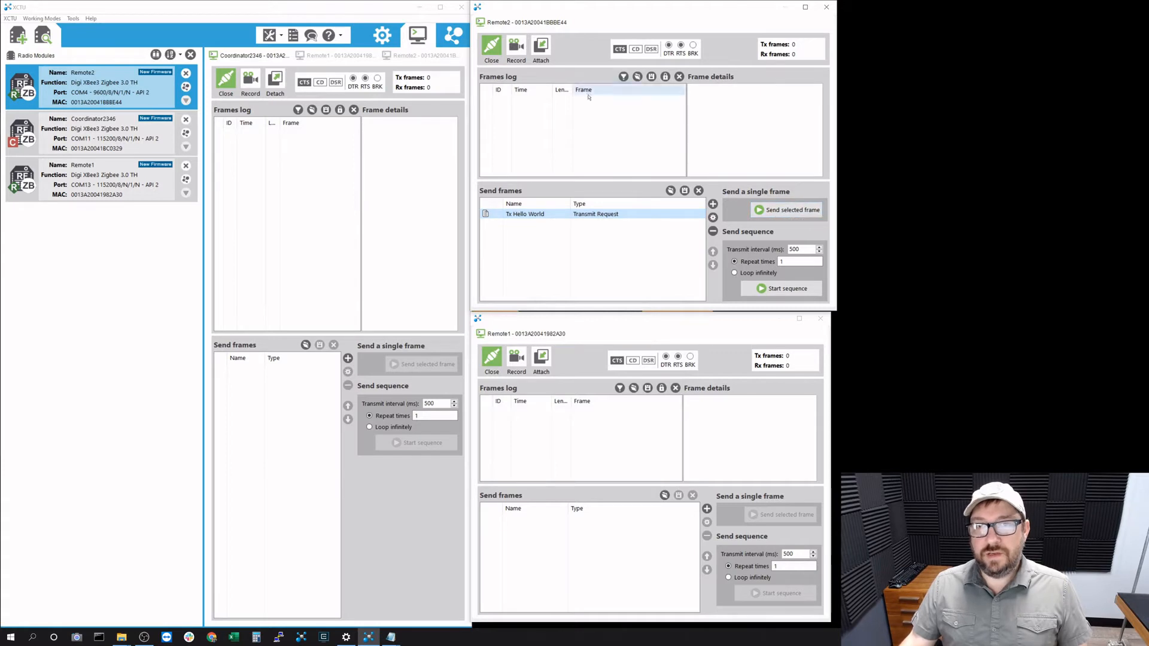
{"action": "left_click", "coordinate": [791, 210]}
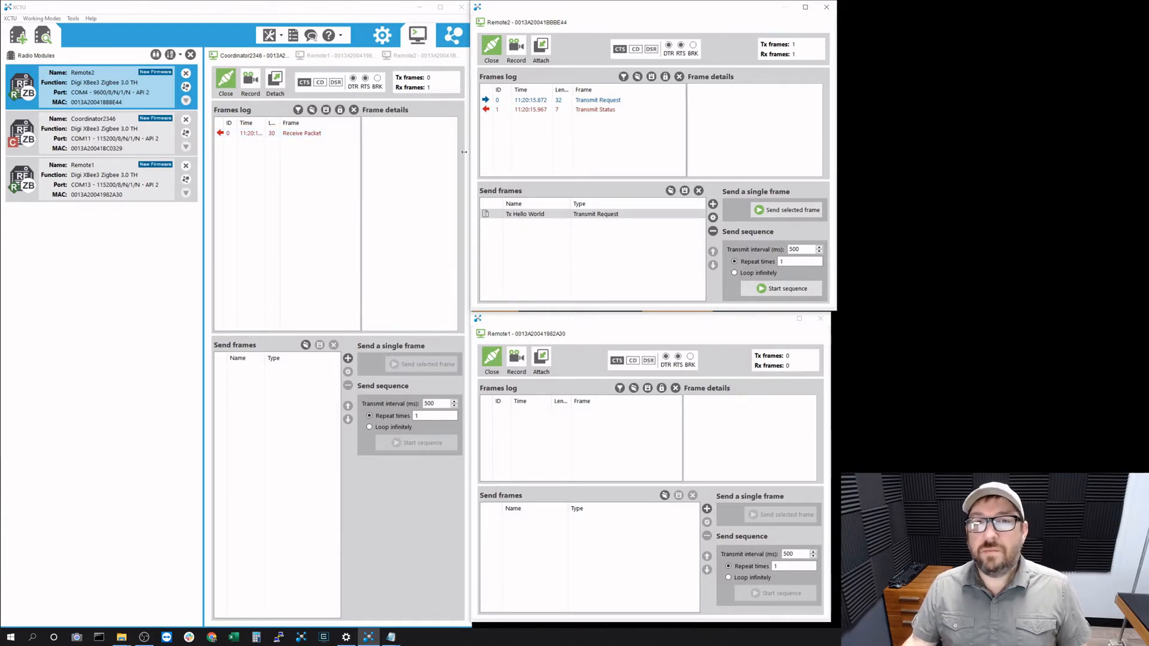
Step: Enlarge the Remote2 console and its frames log to examine the details of the Transmit Request and Transmit Status frames
{"action": "left_click", "coordinate": [543, 102]}
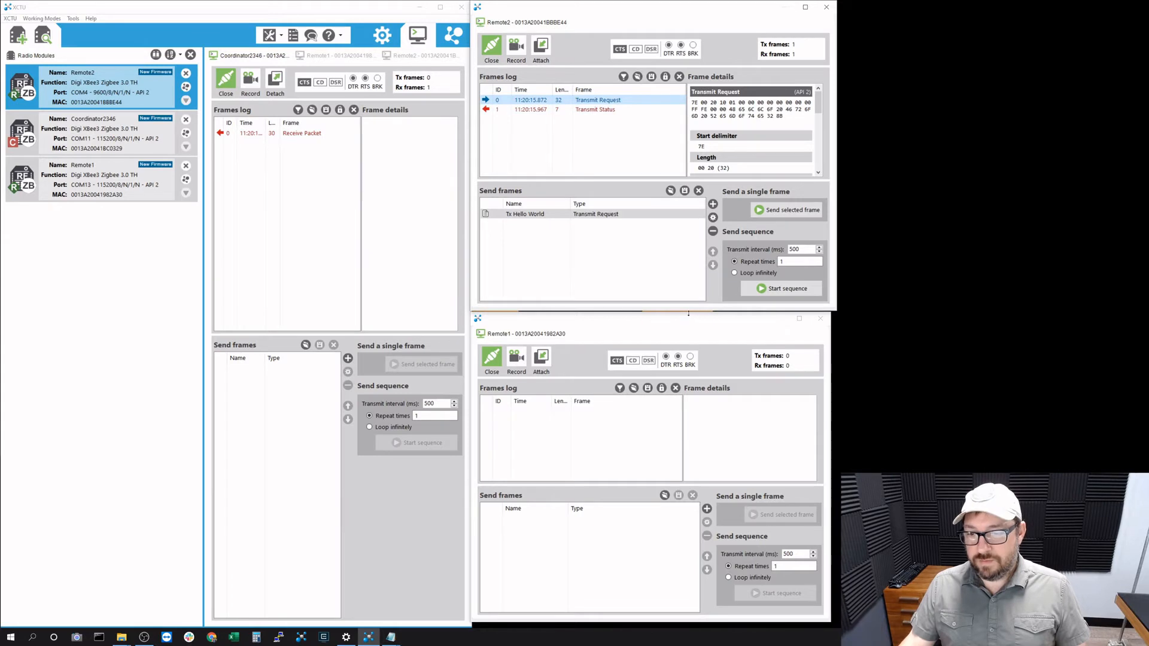
{"action": "left_click_drag", "start_coordinate": [688, 312], "coordinate": [683, 621]}
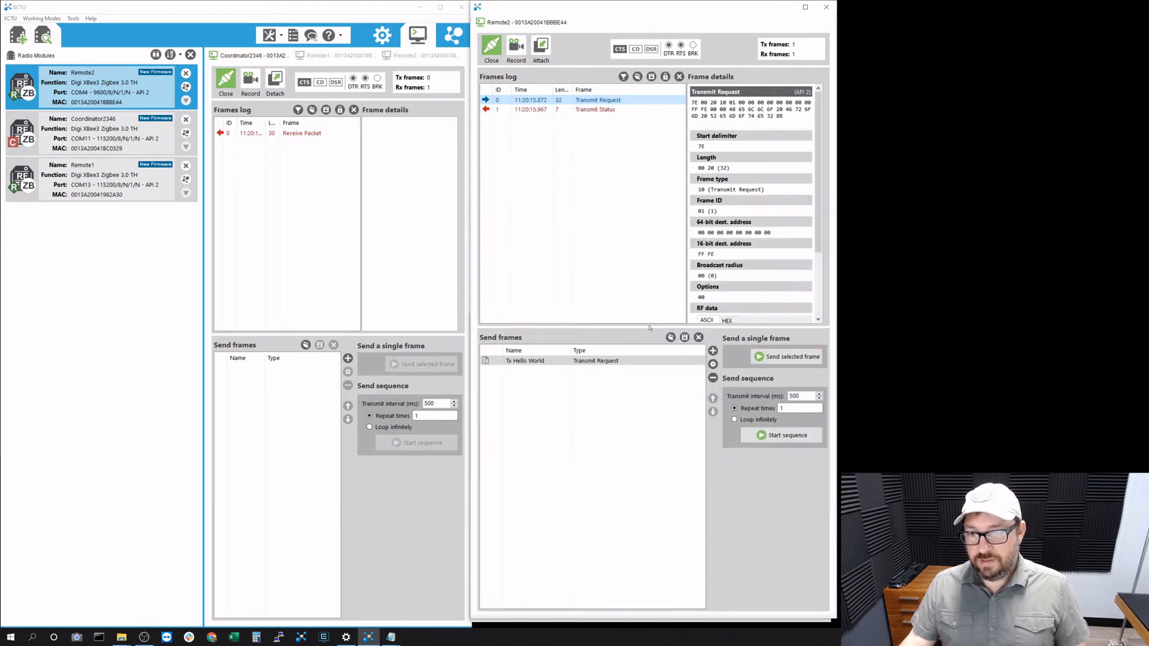
{"action": "left_click_drag", "start_coordinate": [650, 327], "coordinate": [650, 488]}
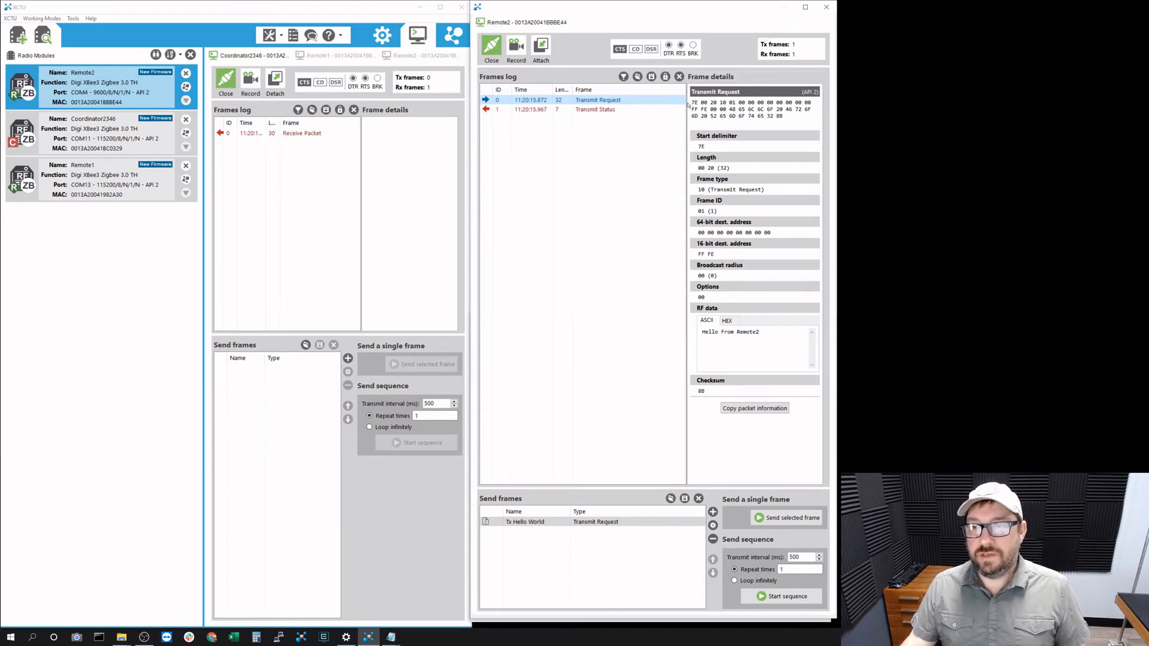
{"action": "left_click_drag", "start_coordinate": [688, 100], "coordinate": [809, 122]}
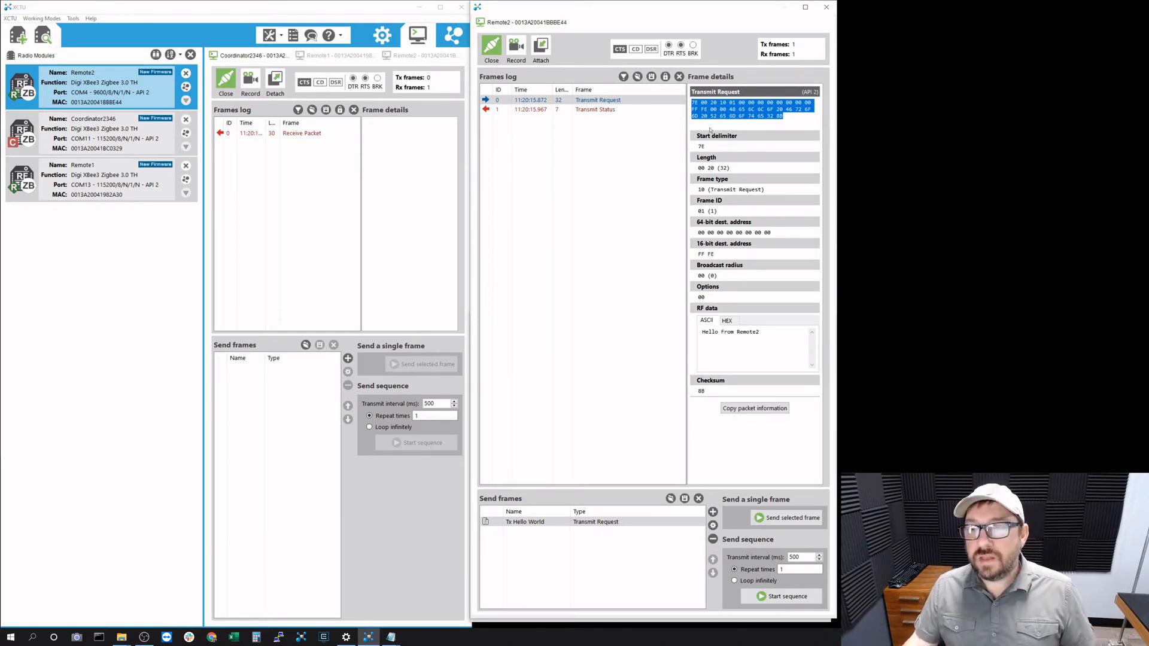
{"action": "left_click", "coordinate": [609, 111]}
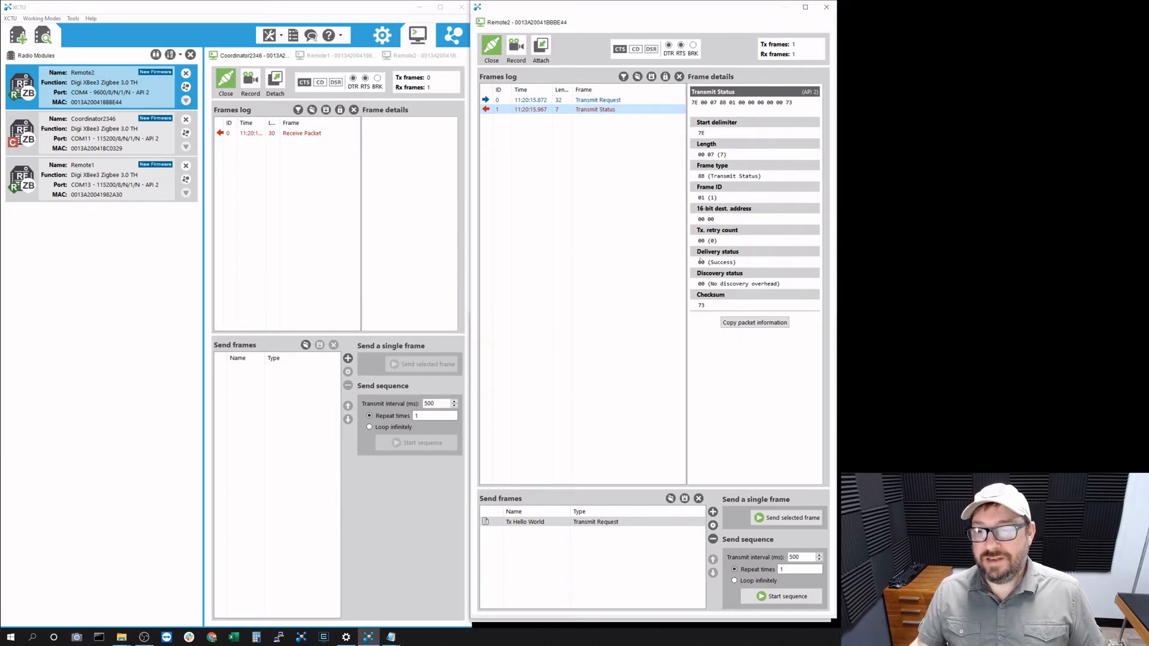
{"action": "left_click", "coordinate": [722, 256]}
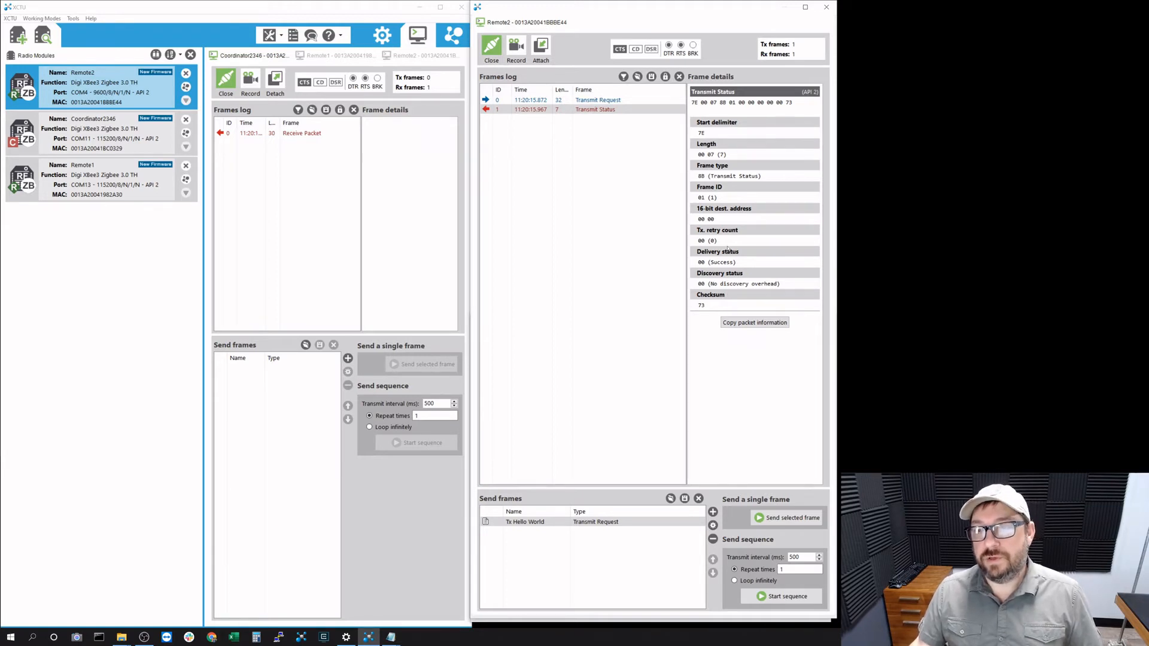
Step: Compare the coordinator's Receive Packet details with Remote2's Transmit Request, enlarging the coordinator's frames log and highlighting the 64-bit source address
{"action": "left_click", "coordinate": [254, 132]}
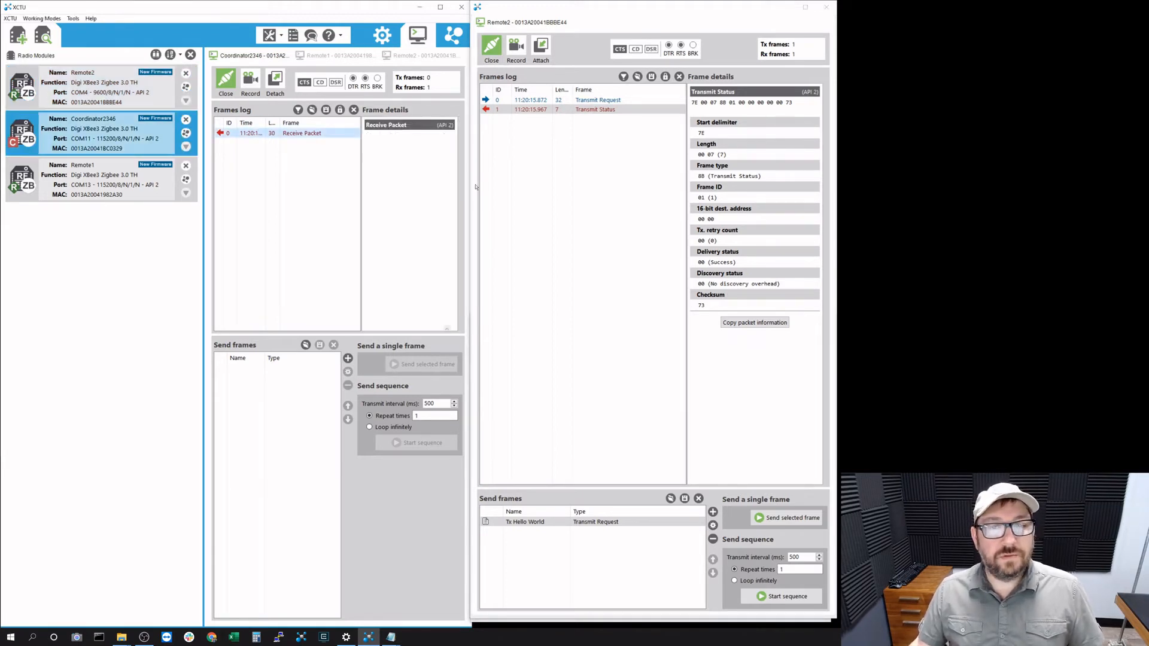
{"action": "left_click_drag", "start_coordinate": [334, 337], "coordinate": [324, 499]}
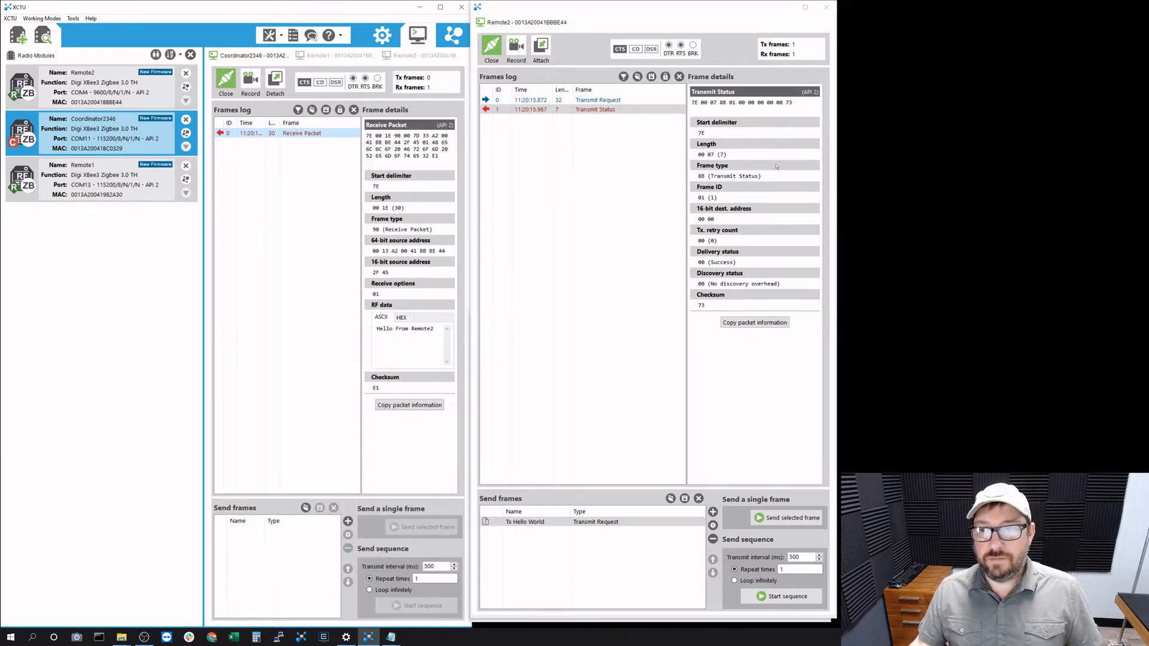
{"action": "left_click", "coordinate": [598, 100]}
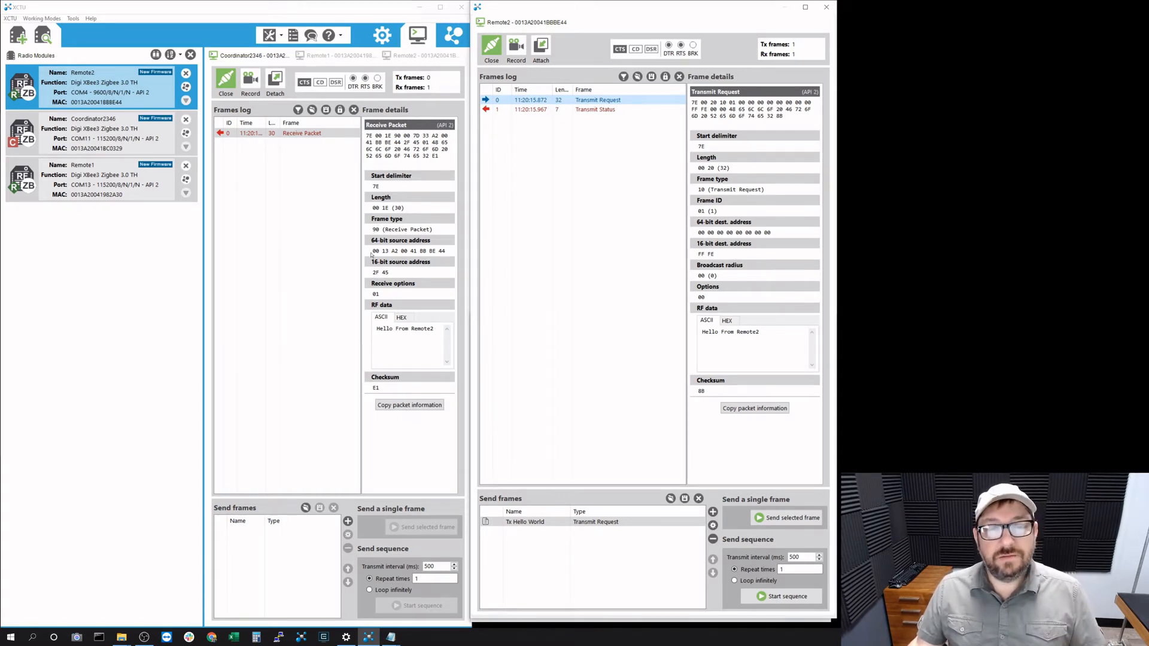
{"action": "left_click_drag", "start_coordinate": [374, 251], "coordinate": [447, 252]}
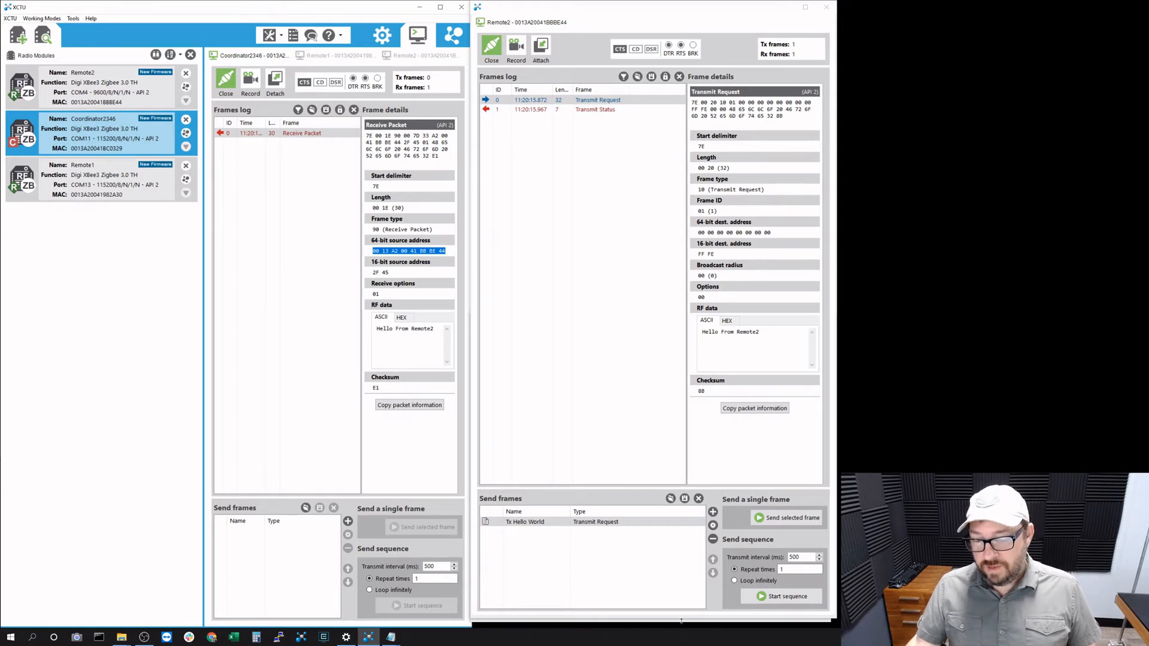
Step: Shrink the Remote2 console to uncover Remote1's, and start a new Remote2 send frame named "tx to remote1"
{"action": "left_click_drag", "start_coordinate": [681, 621], "coordinate": [625, 321]}
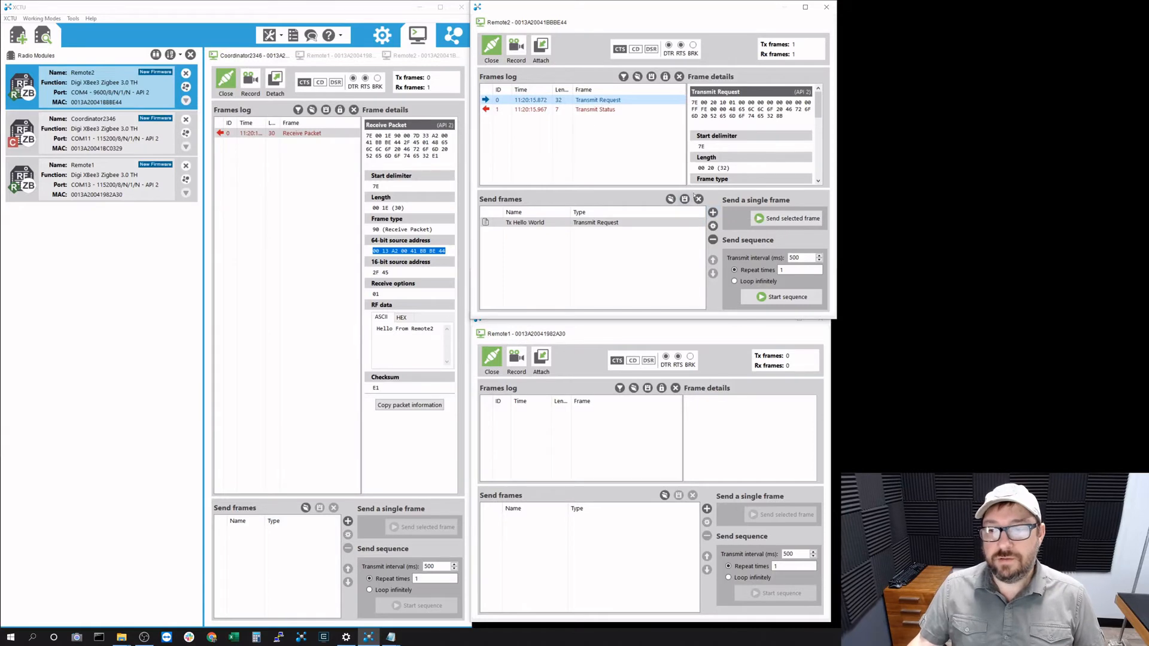
{"action": "left_click", "coordinate": [713, 212]}
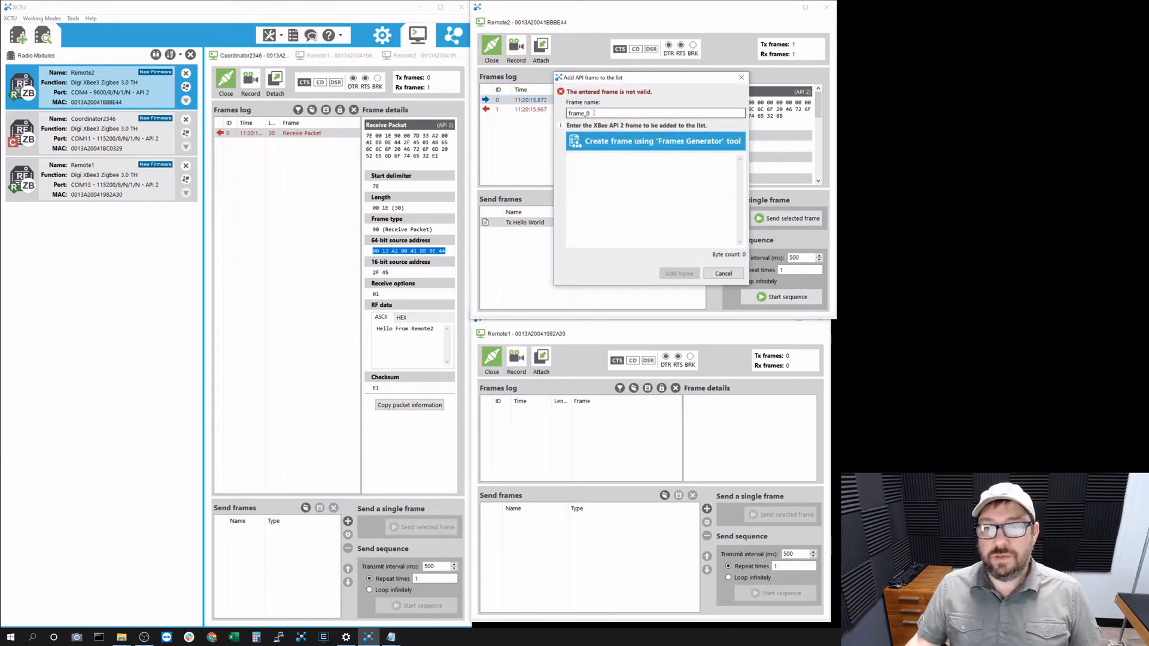
{"action": "type", "text": "tx t"}
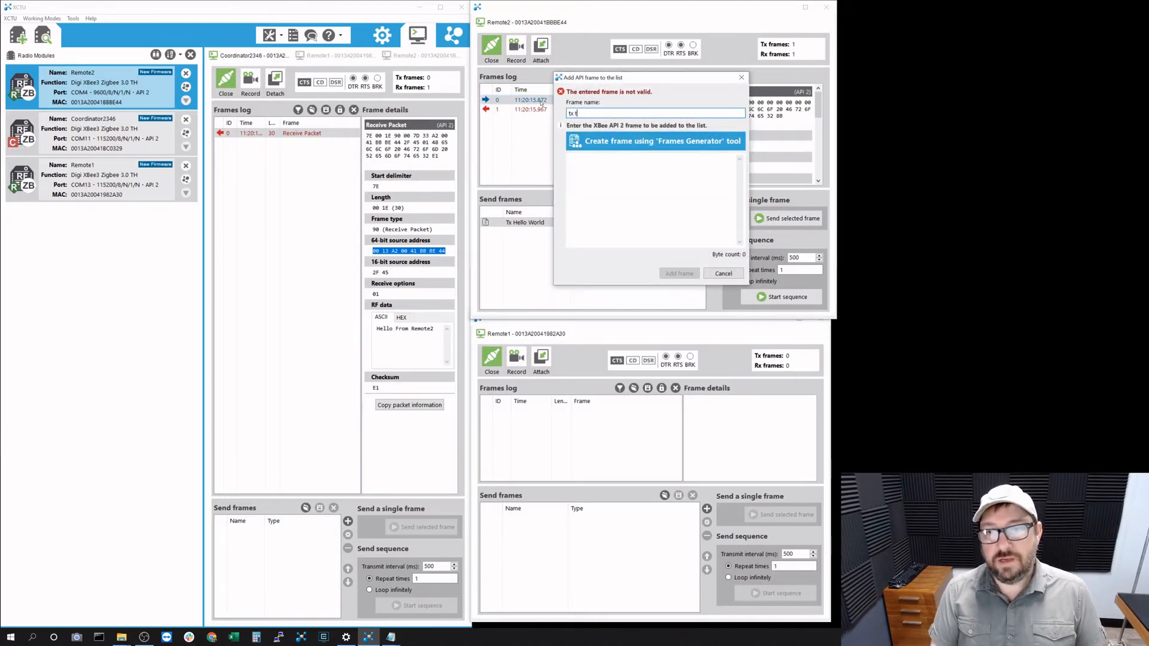
{"action": "type", "text": "o remote1"}
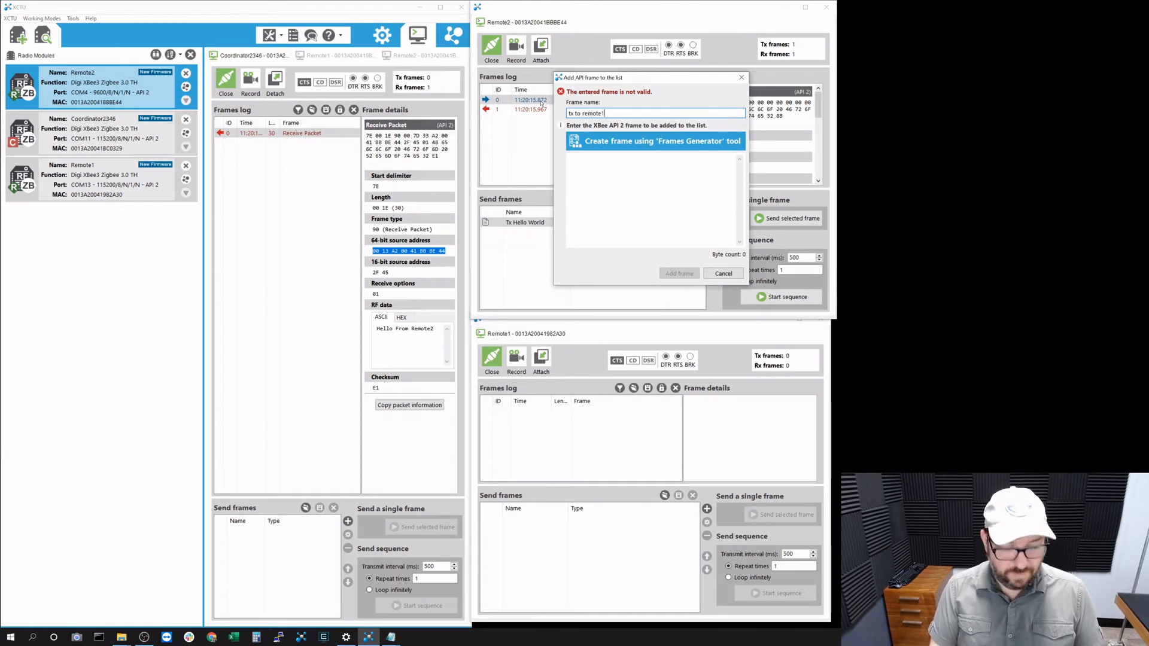
Step: Open the Frames Generator for the "tx to remote1" frame and choose frame type 0x10 - Transmit Request
{"action": "left_click", "coordinate": [622, 141]}
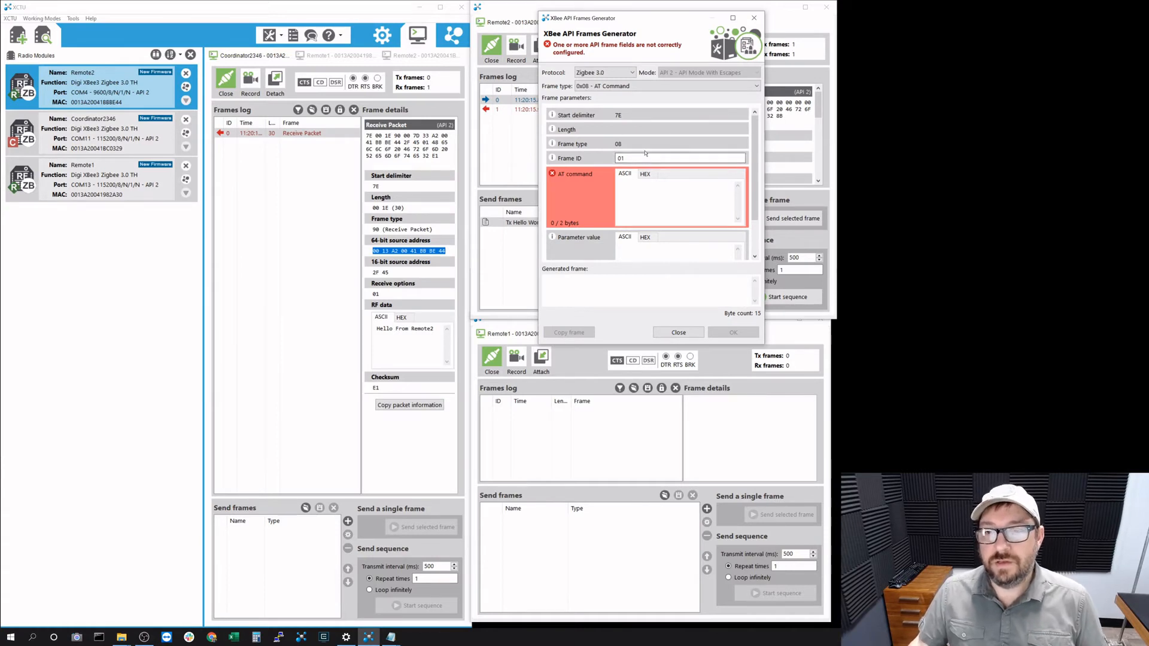
{"action": "left_click", "coordinate": [598, 85]}
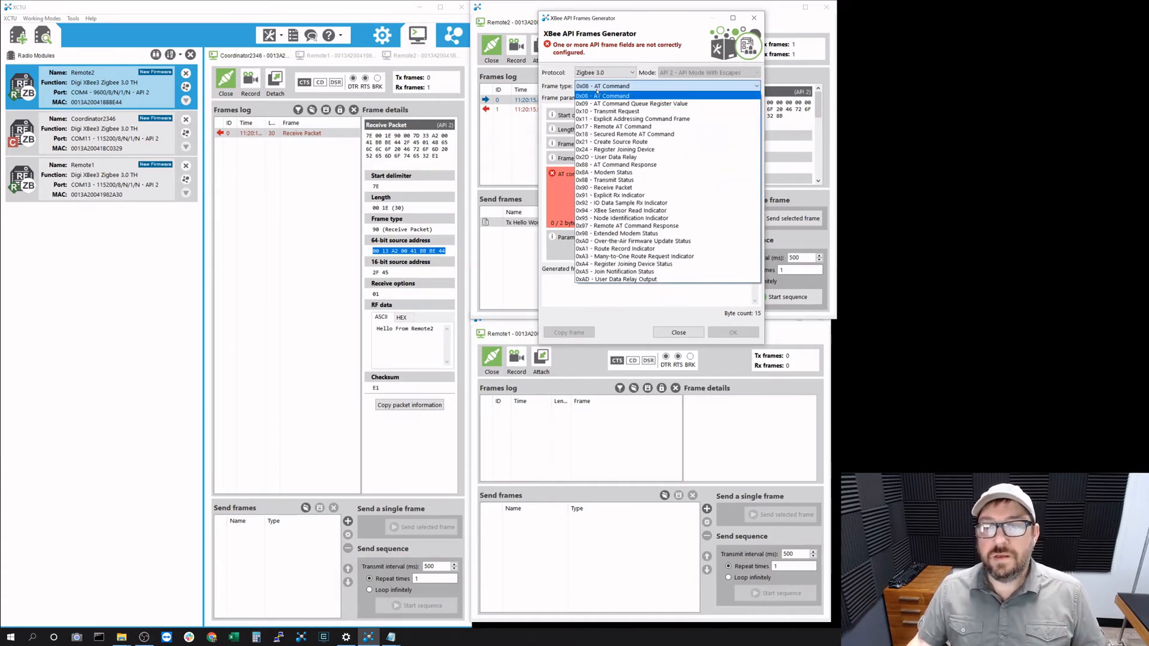
{"action": "left_click", "coordinate": [622, 110]}
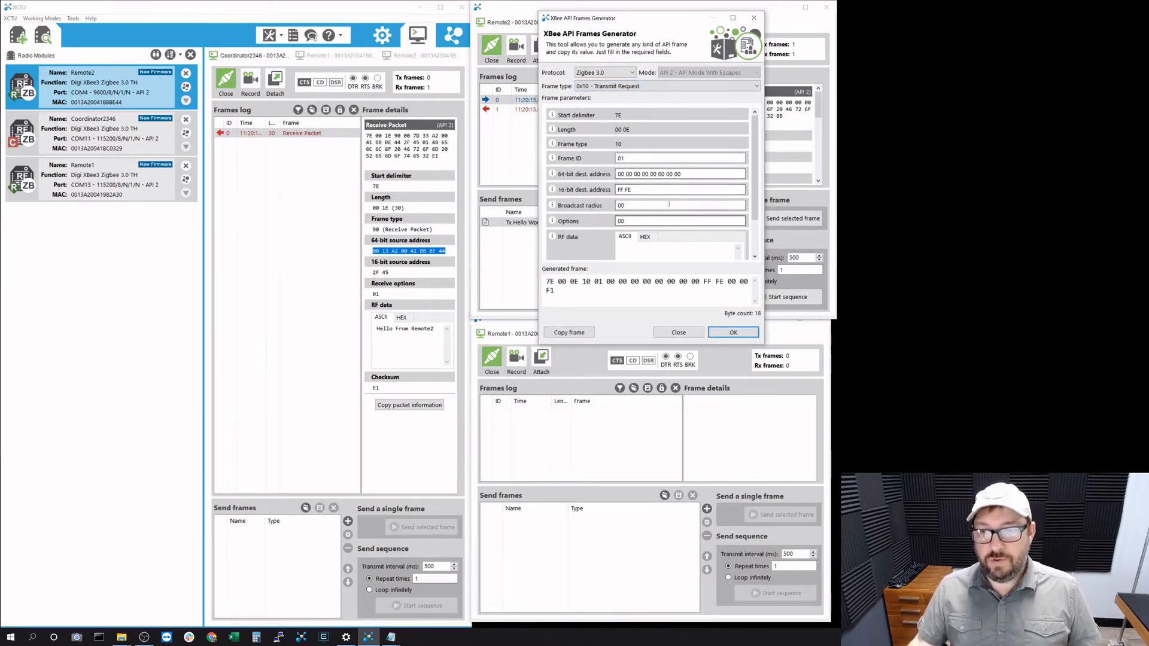
Step: Set the 64-bit destination address to Remote1's MAC address, 00 13 A2 00 41 98 2A 30
{"action": "left_click_drag", "start_coordinate": [682, 174], "coordinate": [616, 174]}
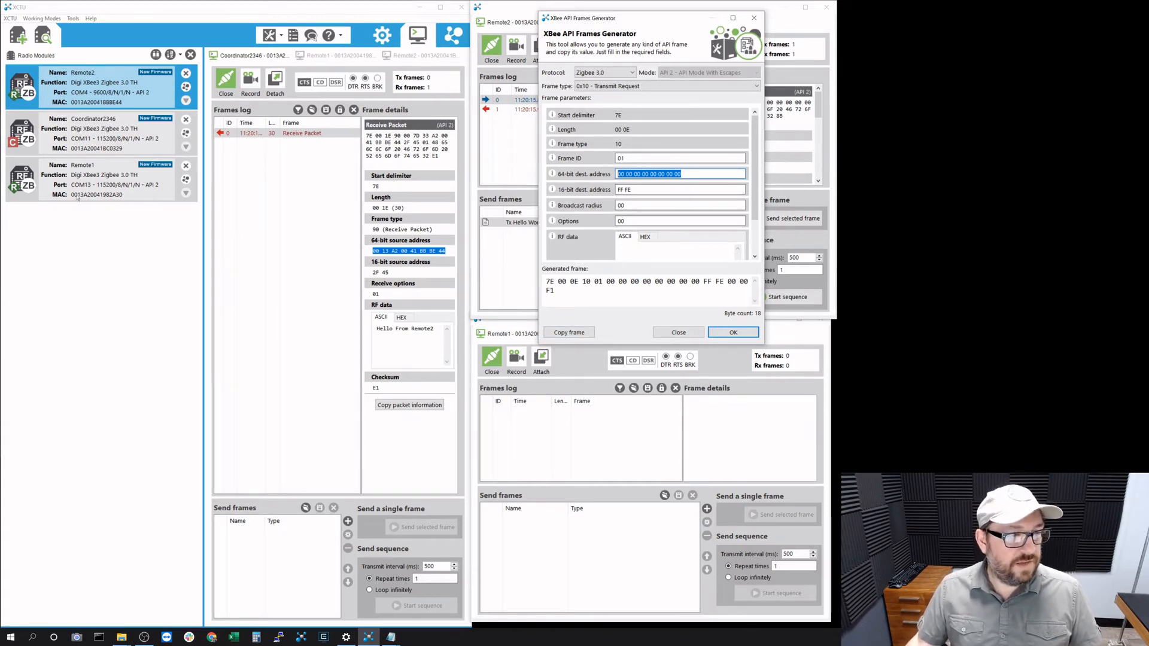
{"action": "left_click_drag", "start_coordinate": [697, 176], "coordinate": [597, 160]}
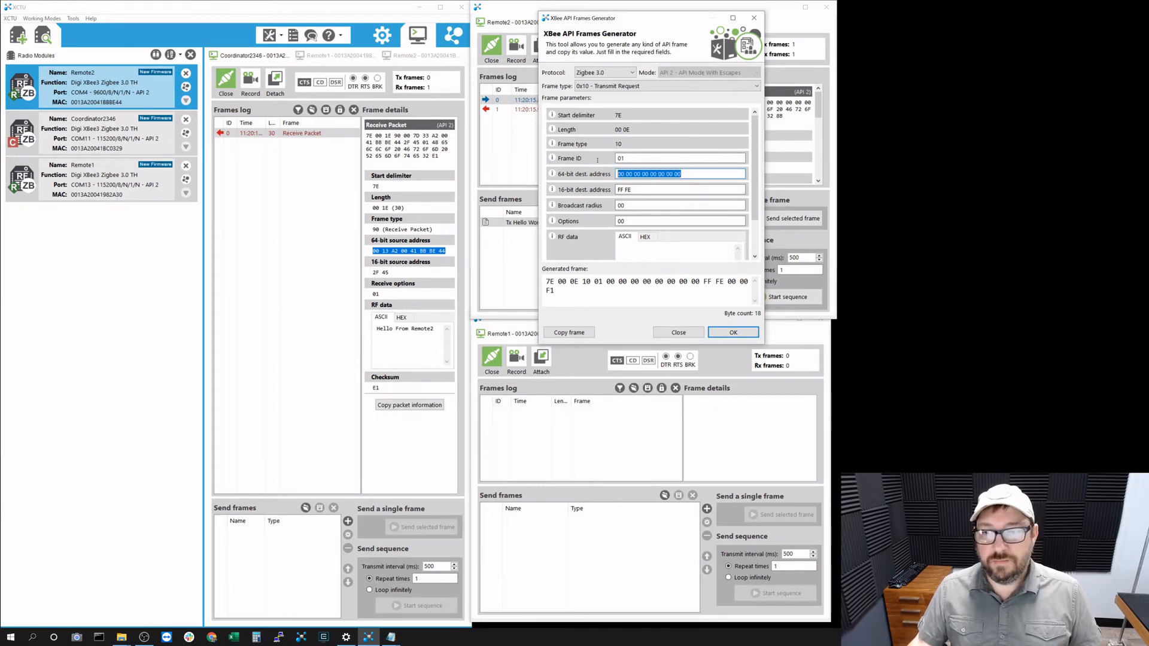
{"action": "type", "text": "00 13 A"}
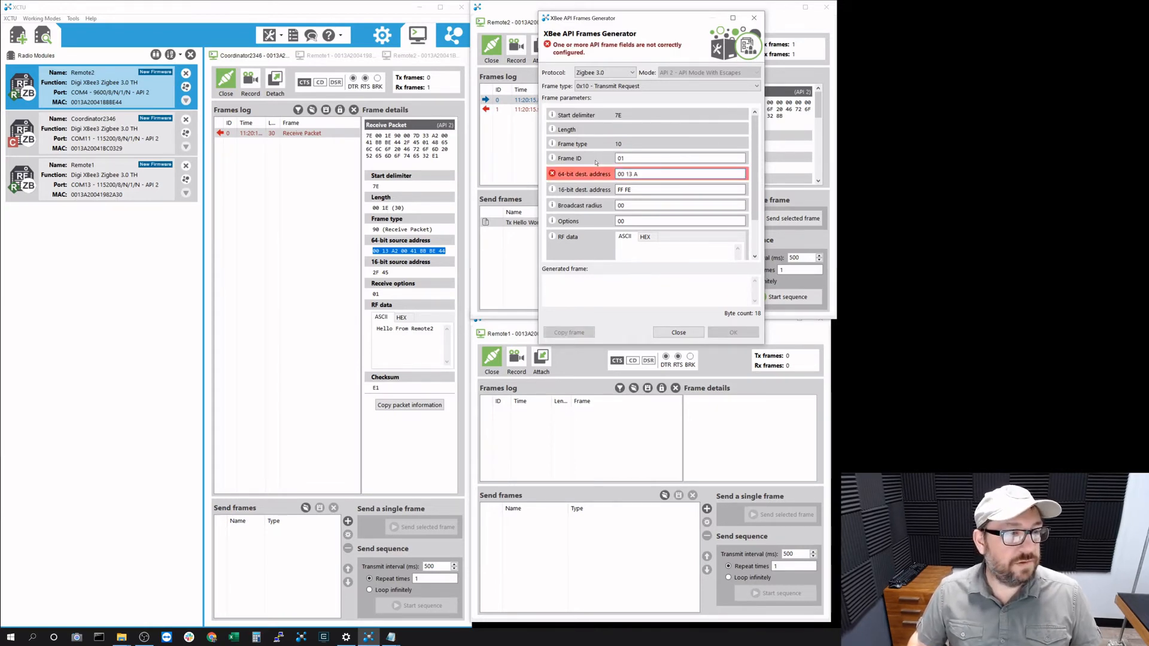
{"action": "type", "text": "2 00 41 98 2"}
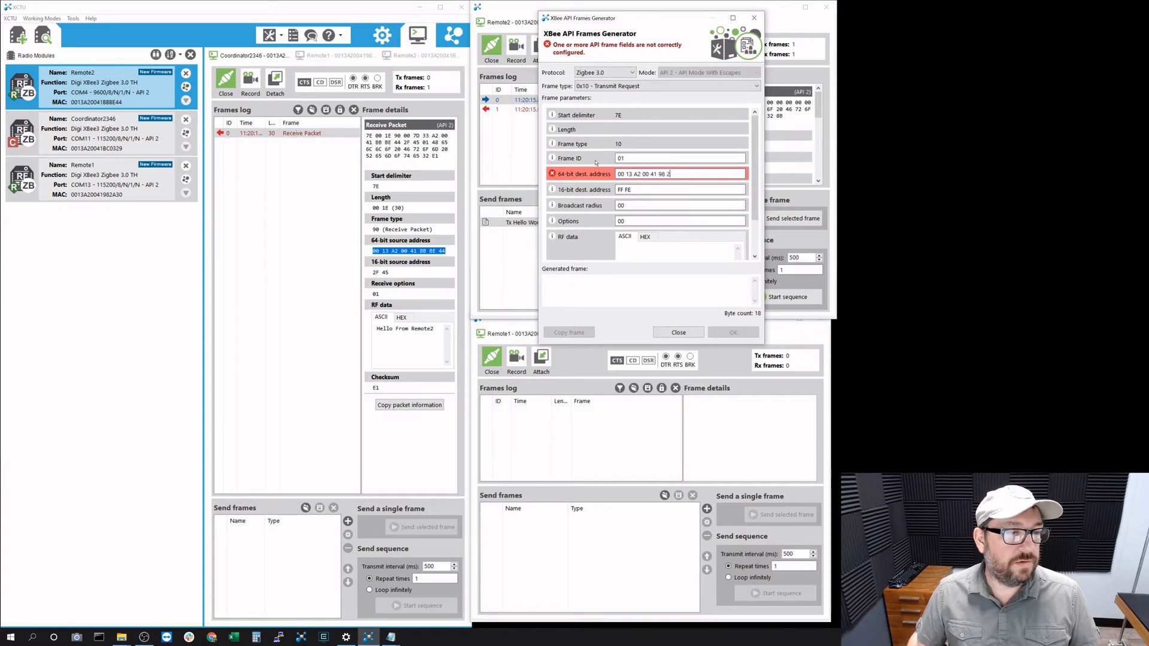
{"action": "type", "text": "A 30"}
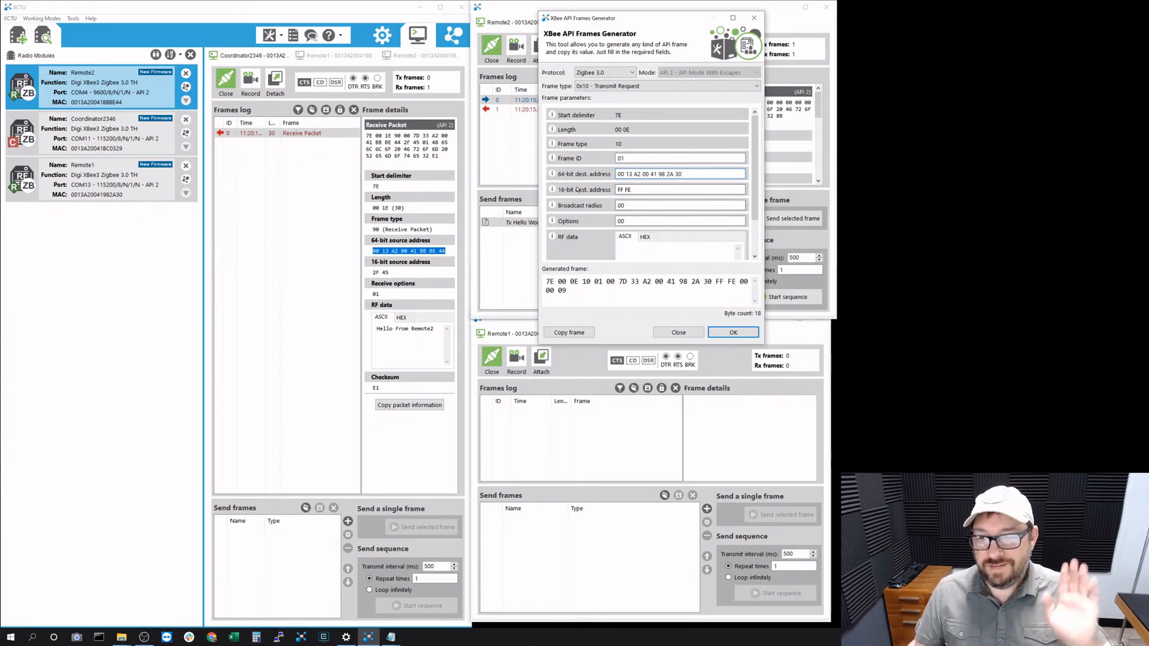
Step: Enter "Hello Remote1" as the ASCII RF data of the frame addressed to Remote1
{"action": "scroll", "coordinate": [576, 190], "scroll_direction": "down", "scroll_amount": 1}
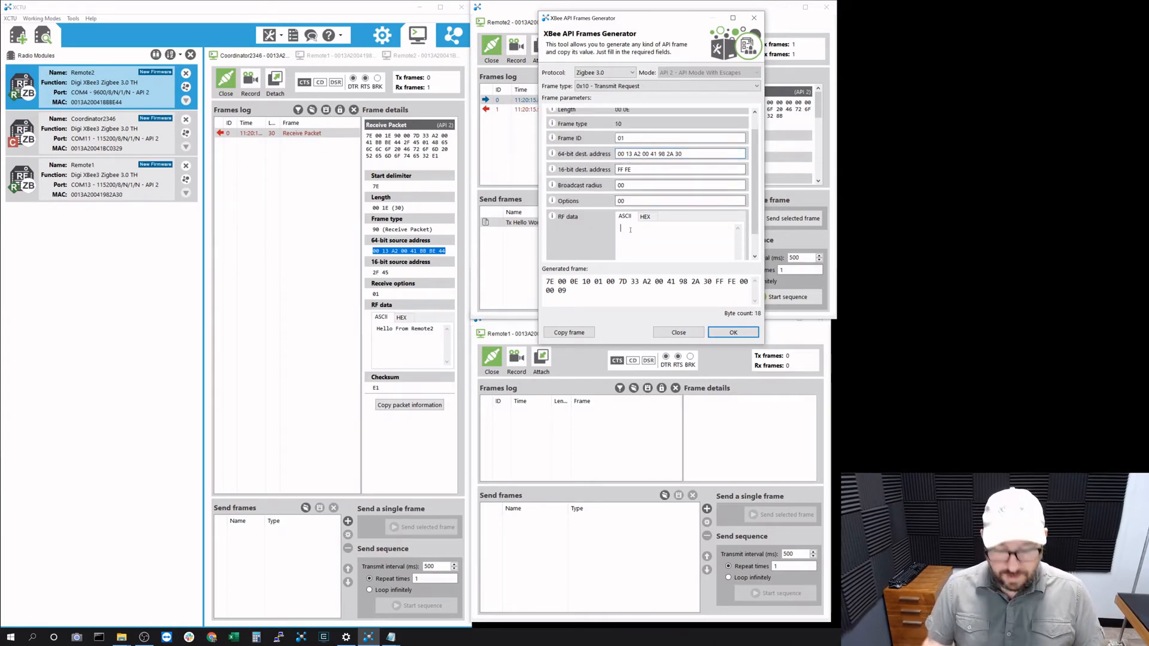
{"action": "type", "text": "Hello R"}
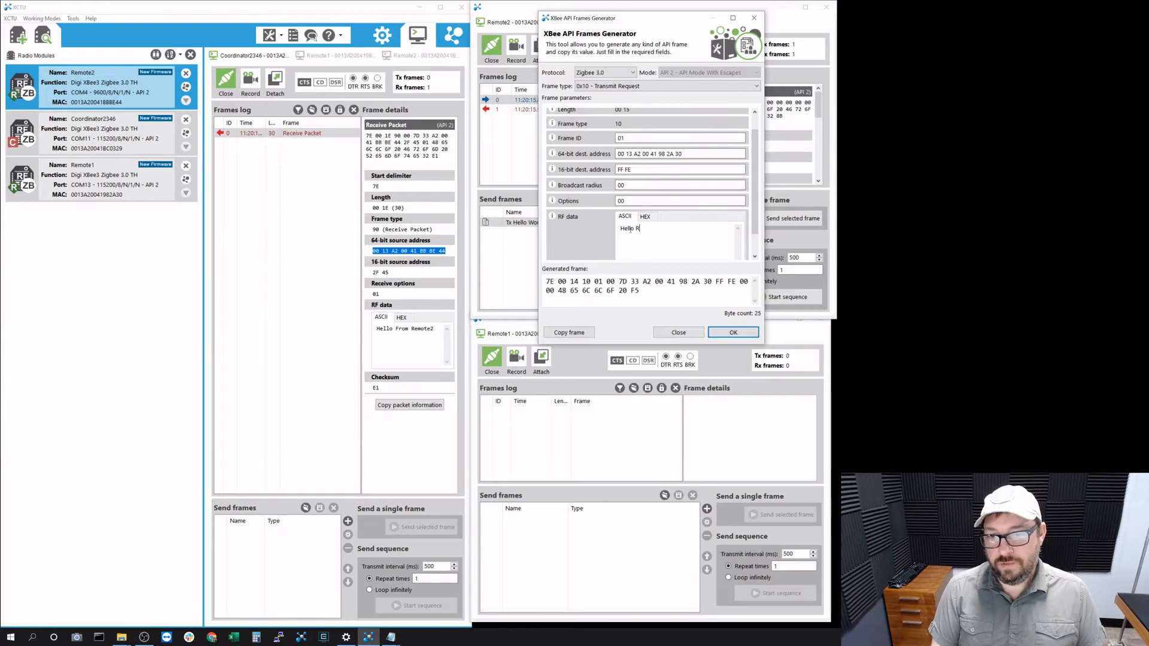
{"action": "type", "text": "emote1"}
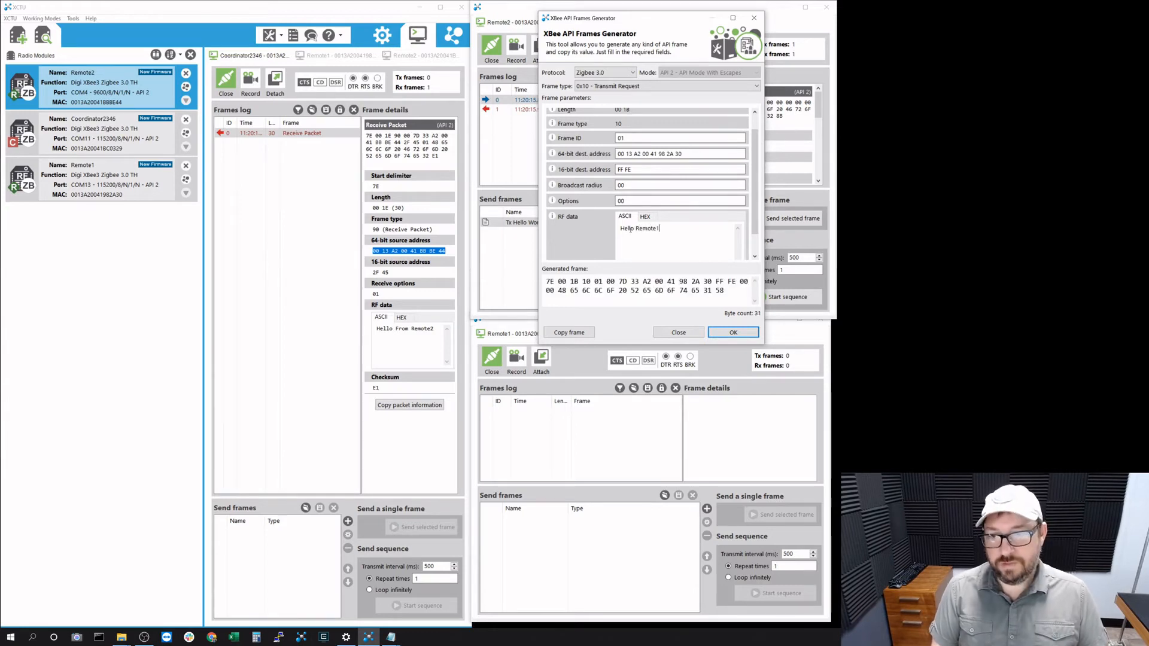
Step: Extend the ASCII RF data to read "Hello Remote1, this is Remote2"
{"action": "type", "text": ", this is Remo"}
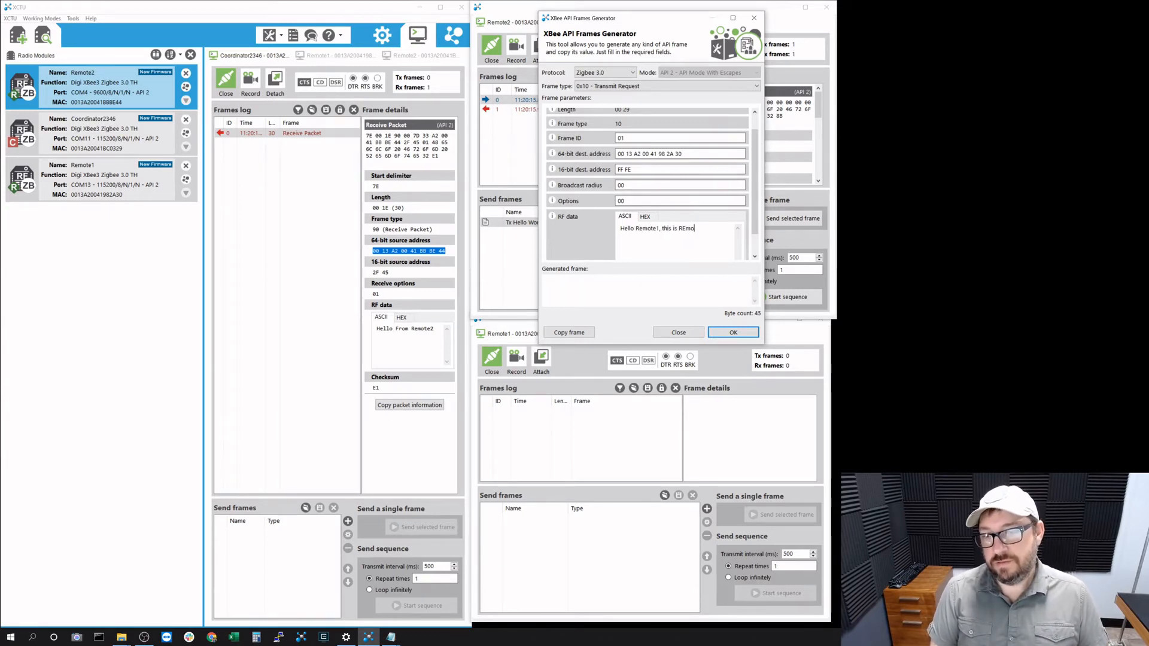
{"action": "type", "text": "te2"}
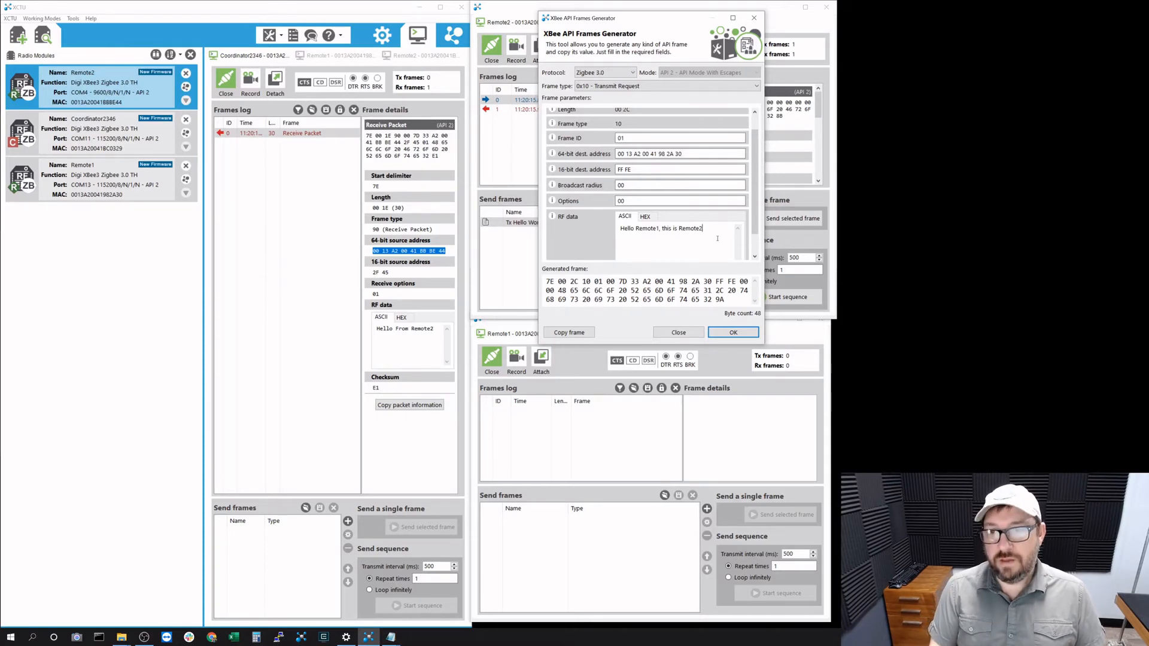
Step: Append filler characters to the RF data and enlarge the Frames Generator to reveal the payload byte counter
{"action": "type", "text": "jfkldsjakl"}
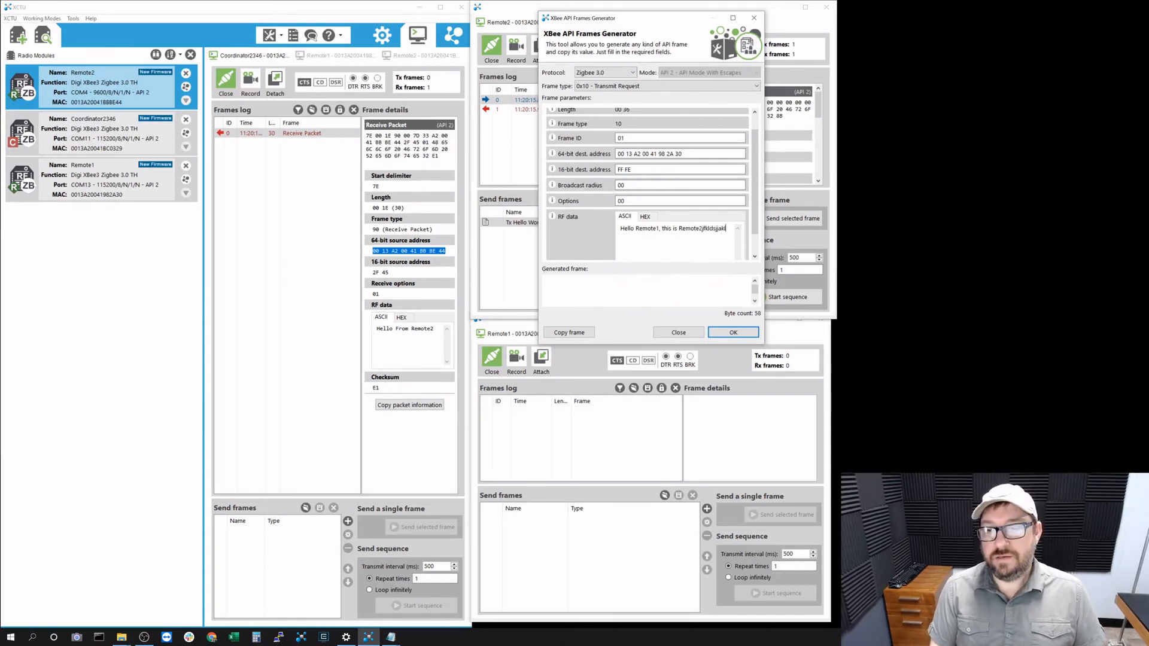
{"action": "type", "text": "sfjlksdj"}
{"action": "type", "text": "fld"}
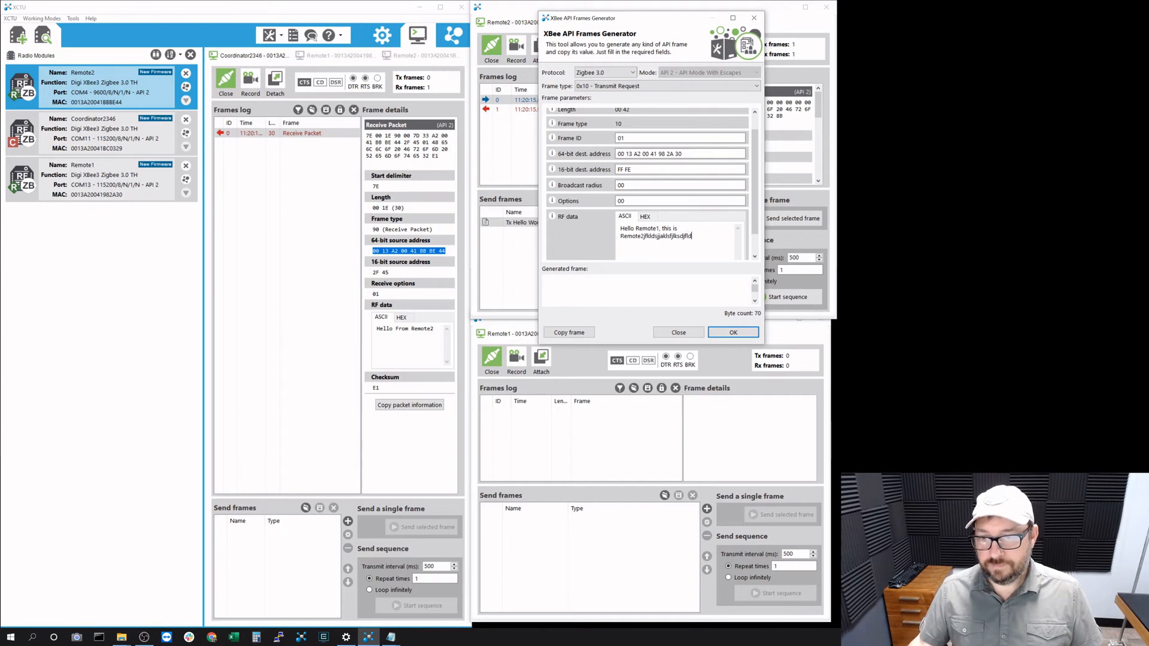
{"action": "left_click_drag", "start_coordinate": [624, 344], "coordinate": [636, 524]}
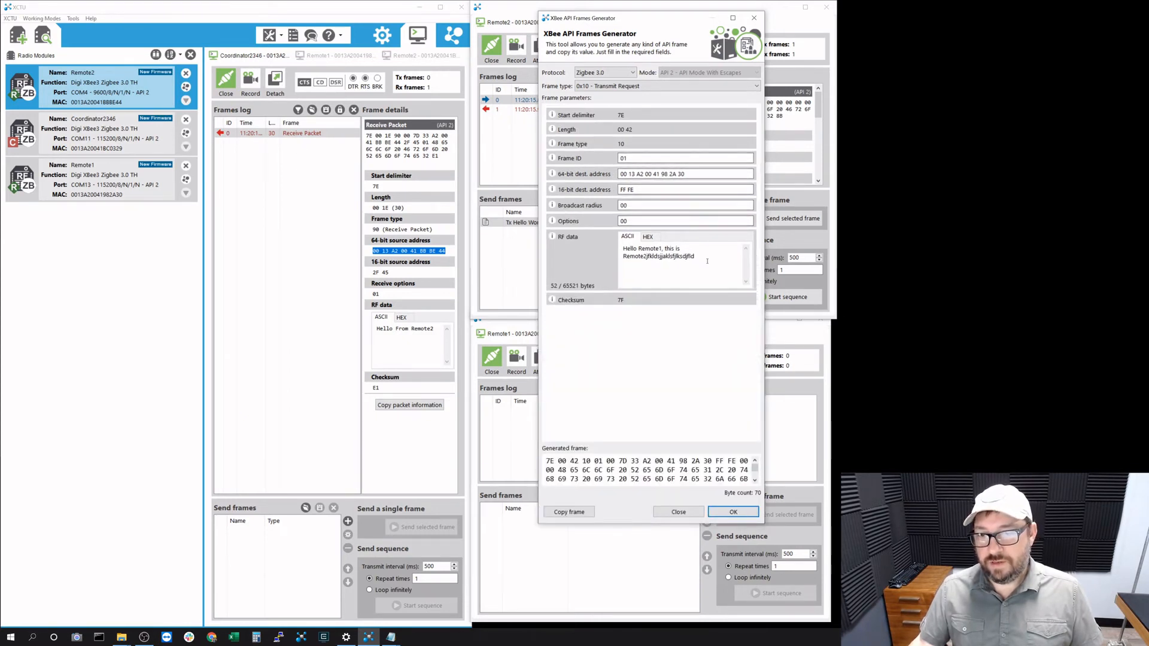
Step: Remove the filler characters from the end of the RF data so that it ends with "Remote2"
{"action": "key", "text": "BackSpace"}
{"action": "key", "text": "BackSpace"}
{"action": "key", "text": "BackSpace"}
{"action": "key", "text": "BackSpace"}
{"action": "key", "text": "BackSpace"}
{"action": "key", "text": "BackSpace"}
{"action": "key", "text": "BackSpace"}
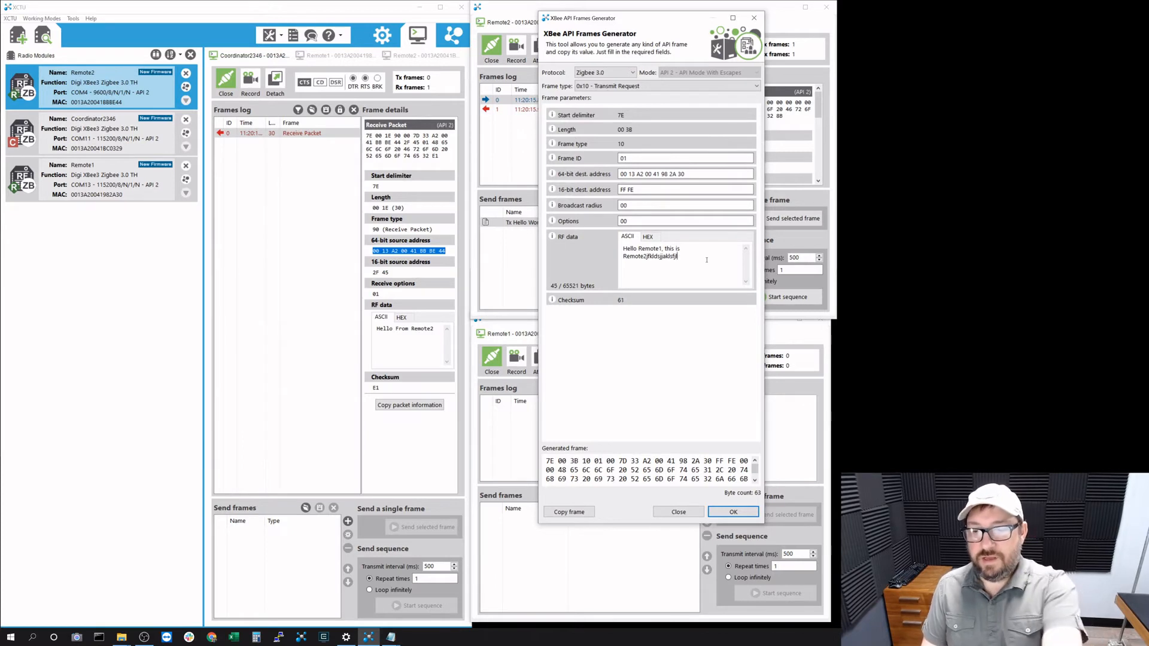
{"action": "key", "text": "BackSpace"}
{"action": "key", "text": "BackSpace"}
{"action": "key", "text": "BackSpace"}
{"action": "key", "text": "BackSpace"}
{"action": "key", "text": "BackSpace"}
{"action": "key", "text": "BackSpace"}
{"action": "key", "text": "BackSpace"}
{"action": "key", "text": "BackSpace"}
{"action": "key", "text": "BackSpace"}
{"action": "key", "text": "BackSpace"}
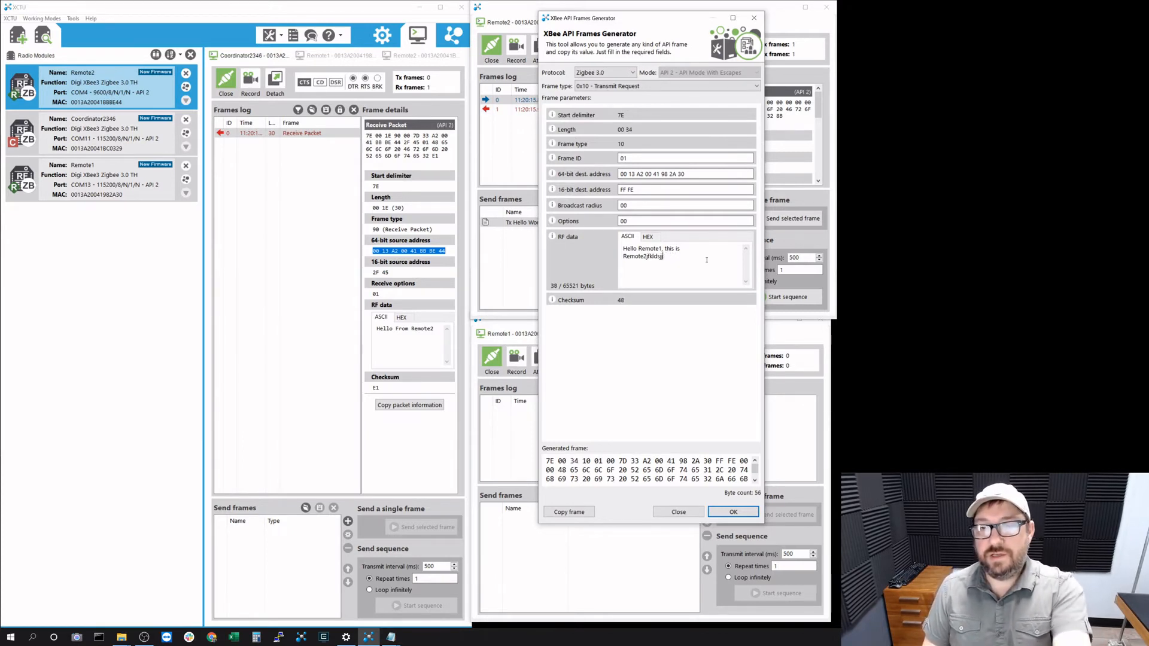
{"action": "key", "text": "BackSpace"}
{"action": "key", "text": "BackSpace"}
{"action": "key", "text": "BackSpace"}
{"action": "key", "text": "BackSpace"}
{"action": "key", "text": "BackSpace"}
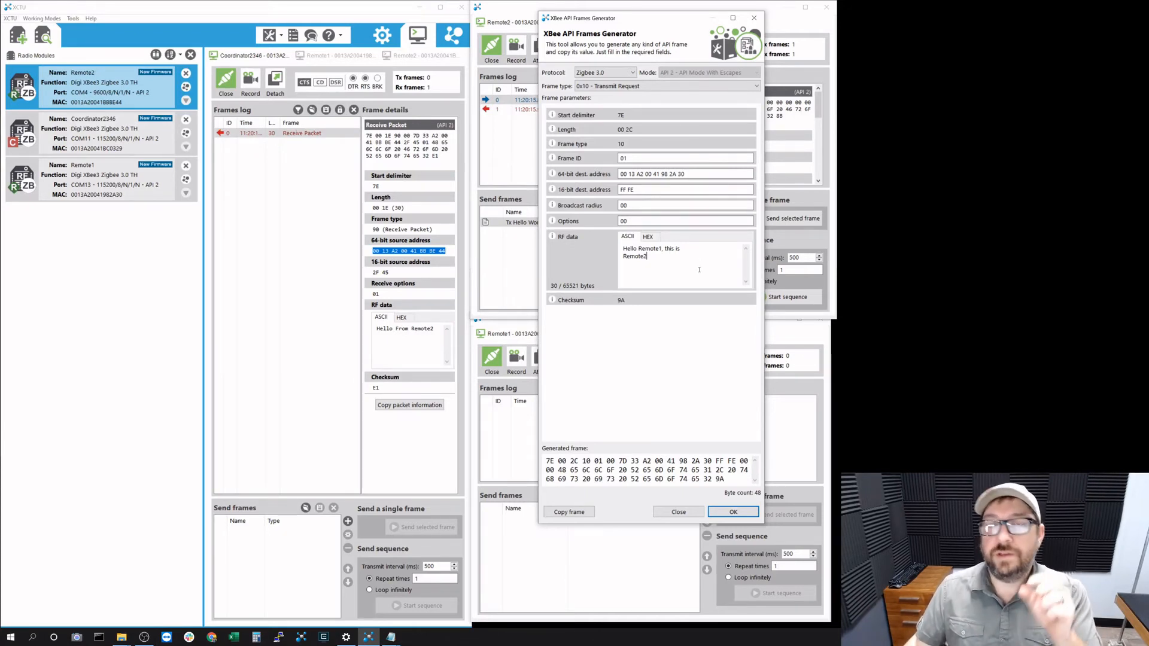
Step: Accept the generated frame, add "tx to remote1" to Remote2's send frames and transmit it
{"action": "left_click", "coordinate": [741, 513]}
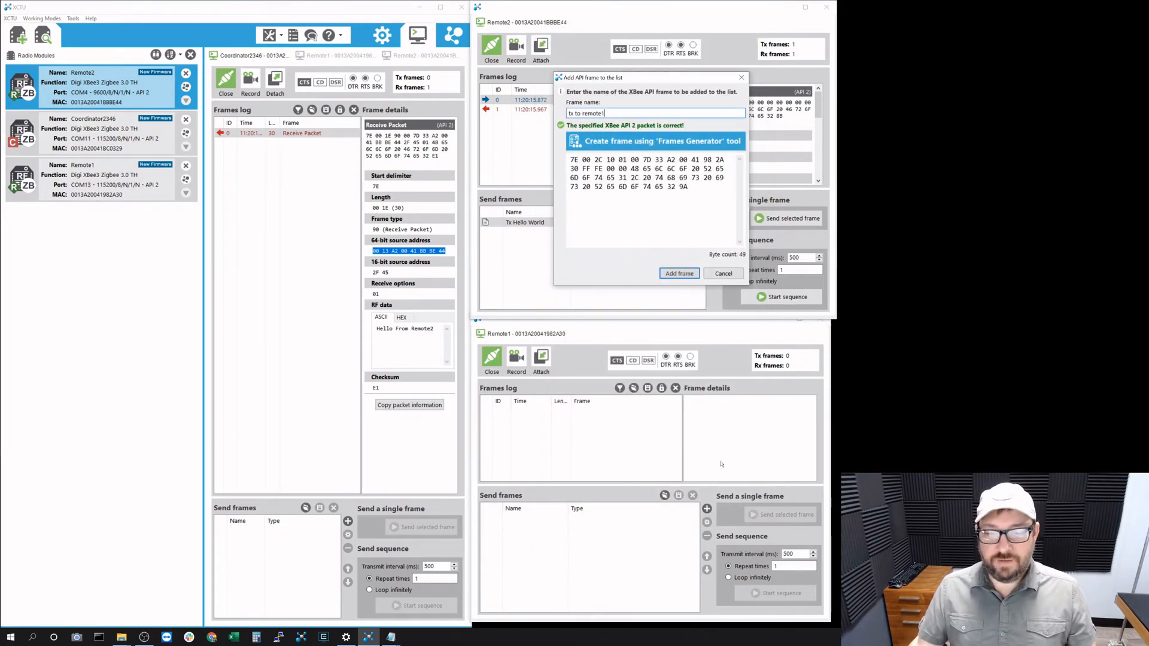
{"action": "left_click", "coordinate": [679, 274]}
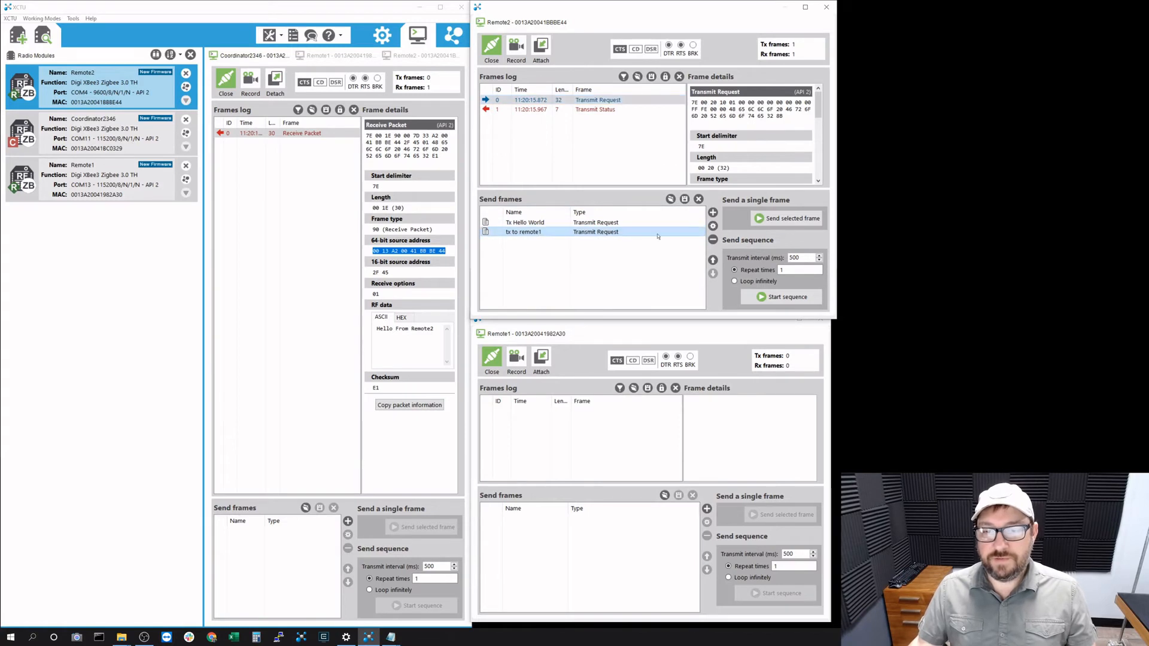
{"action": "left_click", "coordinate": [791, 219]}
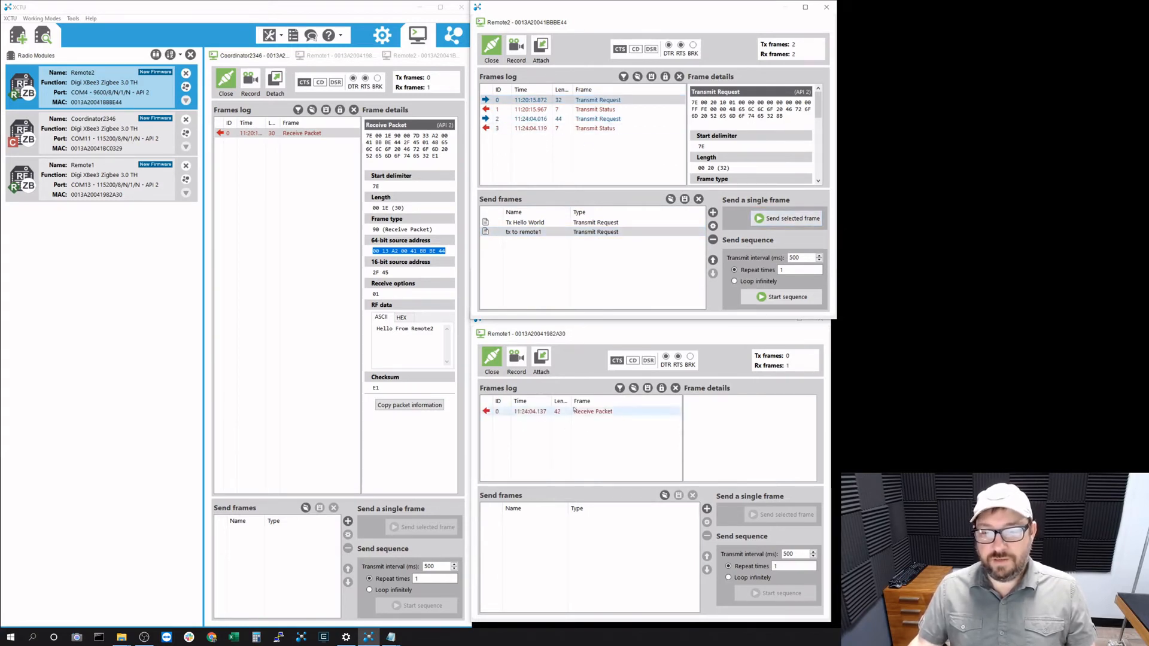
Step: Inspect the latest Transmit Request and Transmit Status details in Remote2's log, and the Receive Packet in Remote1's log
{"action": "left_click", "coordinate": [603, 119]}
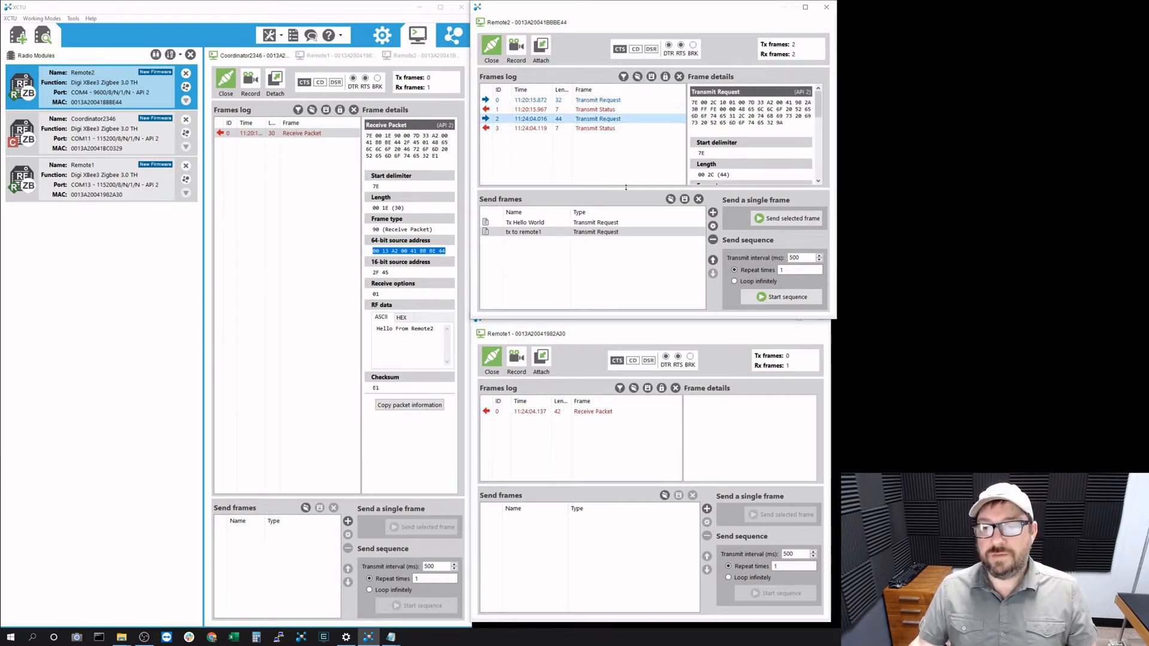
{"action": "left_click", "coordinate": [594, 129]}
{"action": "left_click", "coordinate": [819, 181]}
{"action": "left_click", "coordinate": [819, 181]}
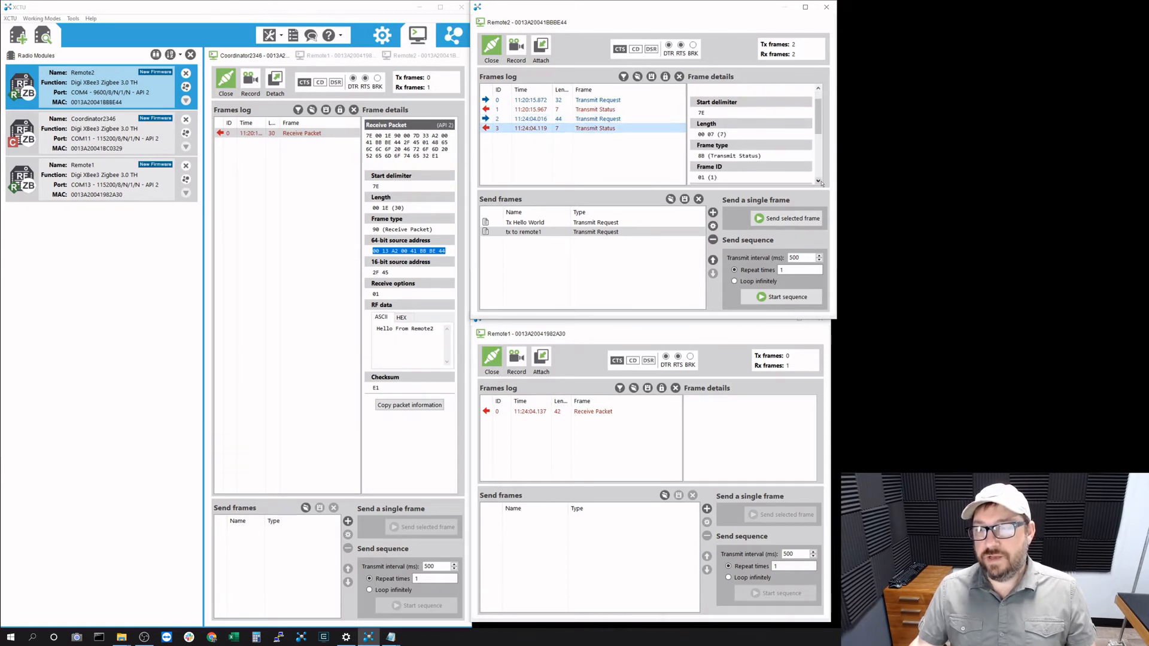
{"action": "left_click", "coordinate": [818, 181]}
{"action": "left_click", "coordinate": [819, 181]}
{"action": "left_click_drag", "start_coordinate": [819, 135], "coordinate": [814, 172]}
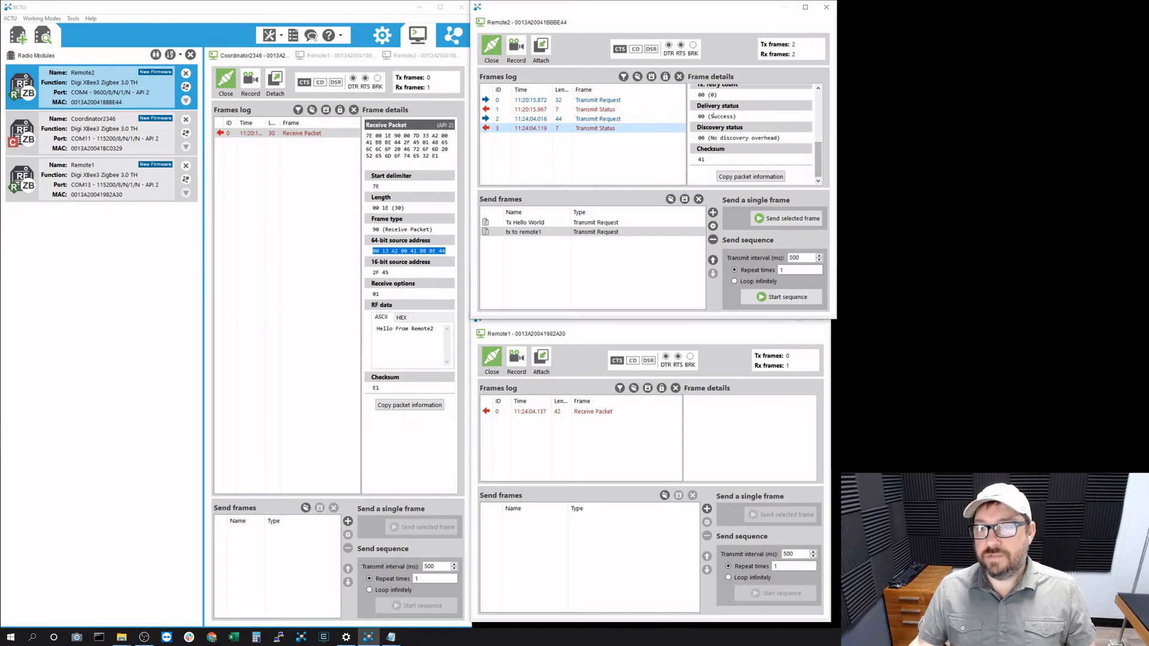
{"action": "left_click", "coordinate": [589, 412]}
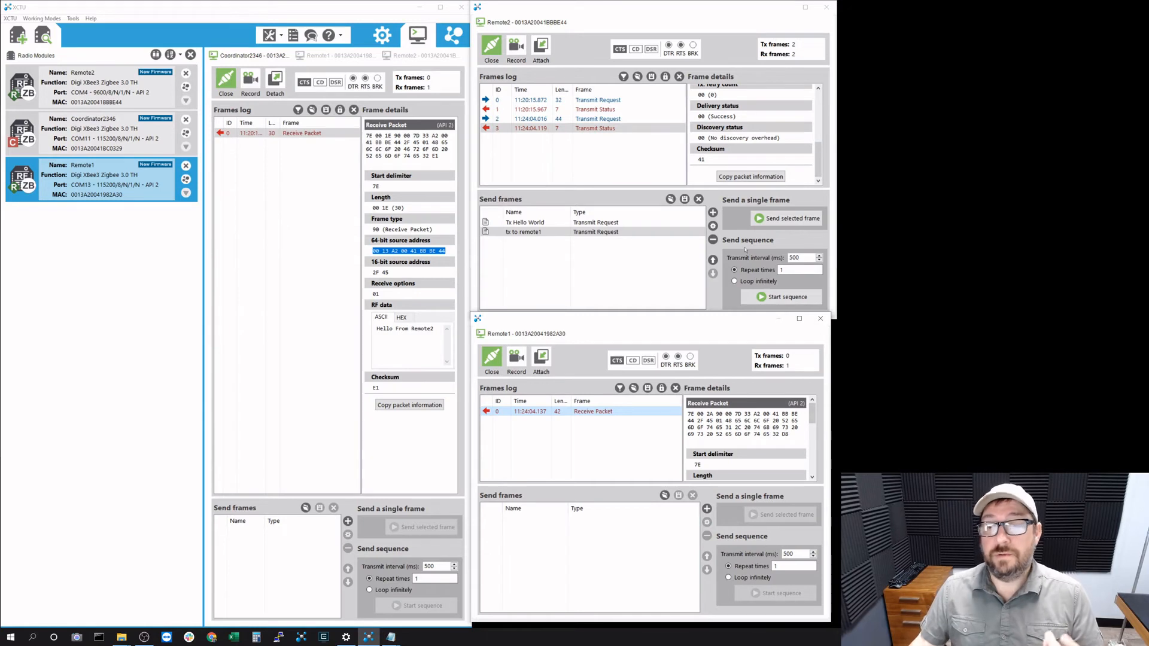
{"action": "left_click", "coordinate": [313, 189]}
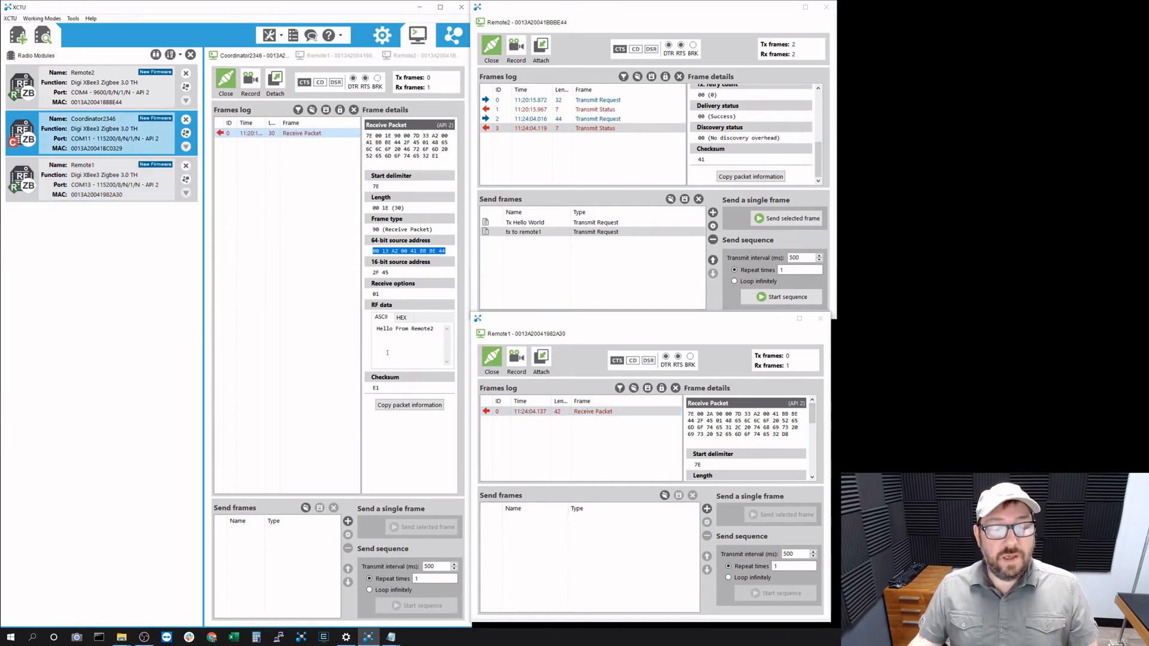
{"action": "left_click", "coordinate": [348, 520]}
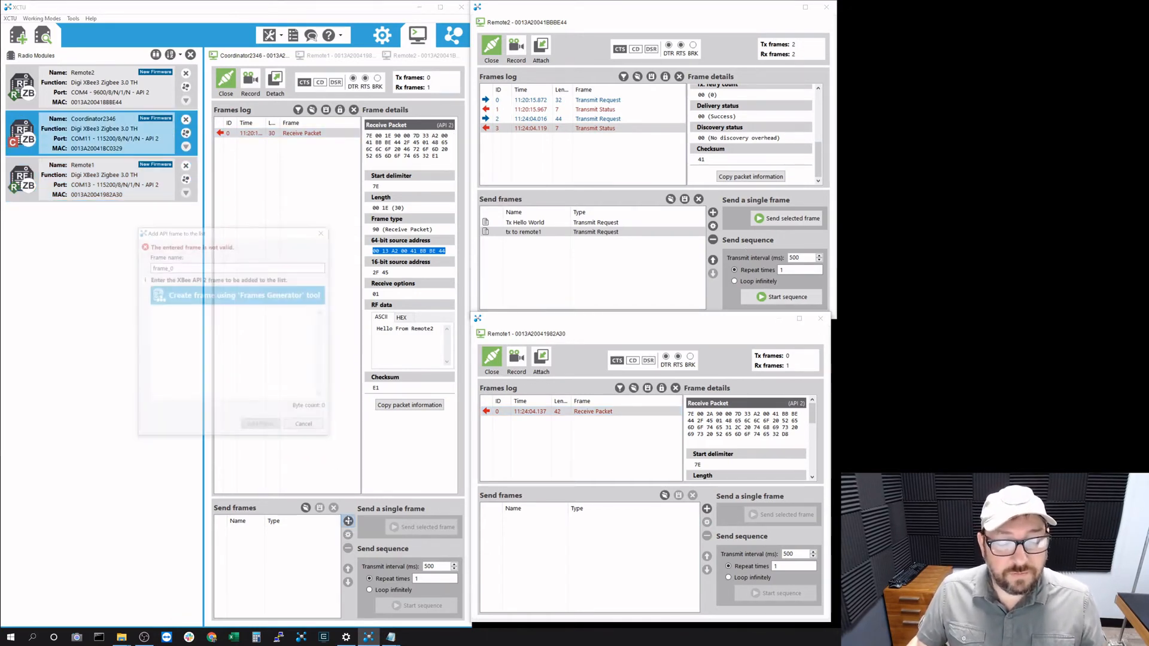
{"action": "left_click_drag", "start_coordinate": [239, 225], "coordinate": [295, 164]}
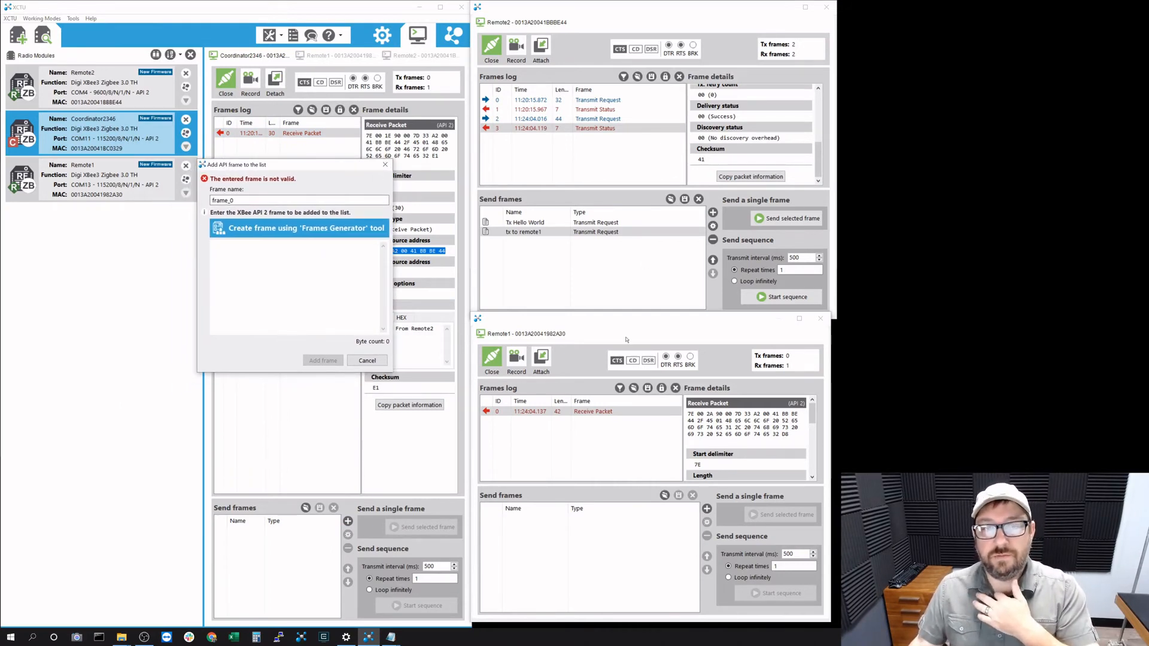
{"action": "left_click", "coordinate": [367, 360]}
Step: Review the 64-bit destination address of Remote2's "tx to remote1" frame in the Frames Generator, and close it without changes
{"action": "left_click", "coordinate": [538, 232]}
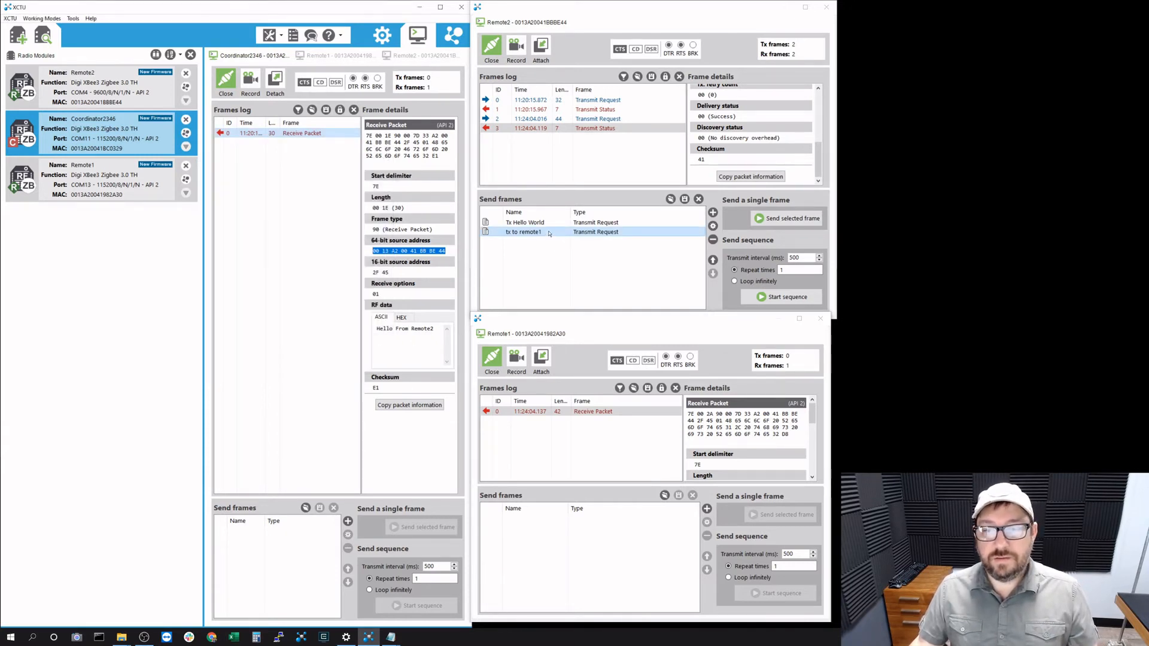
{"action": "double_click", "coordinate": [549, 233]}
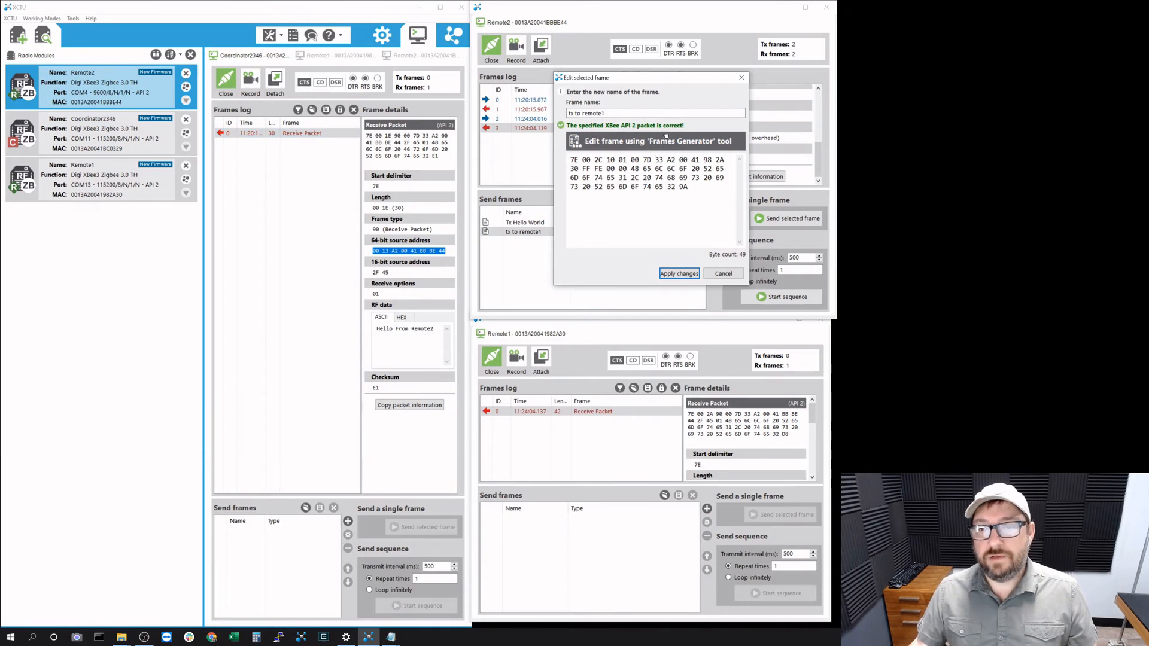
{"action": "left_click", "coordinate": [636, 141]}
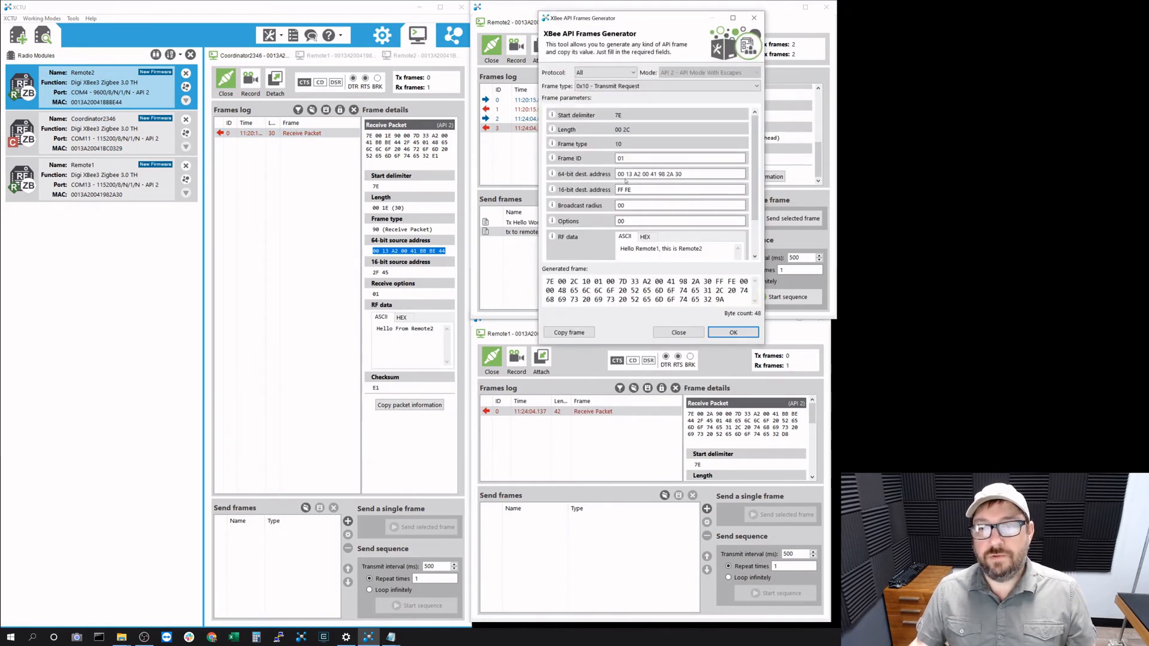
{"action": "left_click_drag", "start_coordinate": [620, 174], "coordinate": [685, 174]}
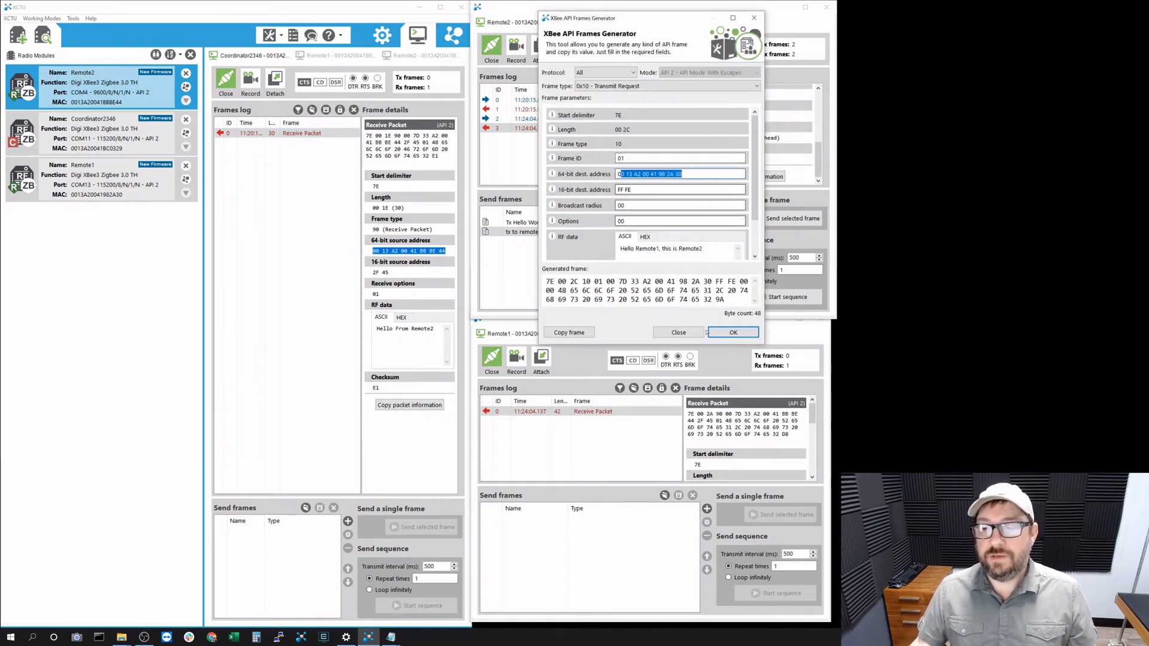
{"action": "left_click", "coordinate": [754, 18]}
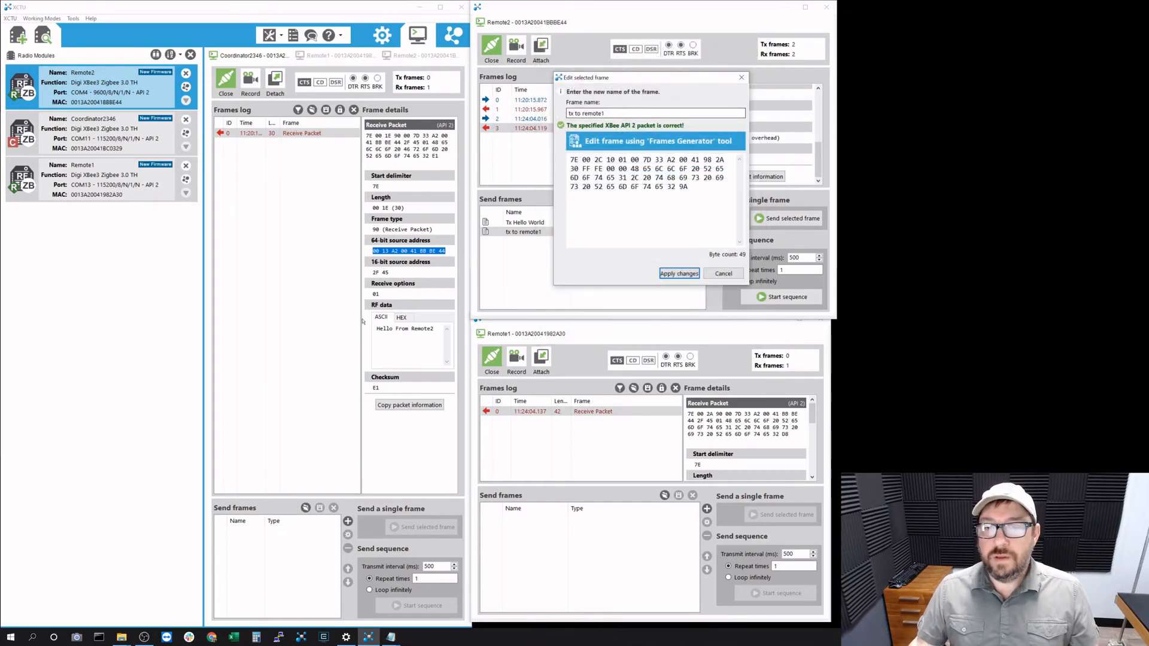
{"action": "left_click", "coordinate": [697, 274]}
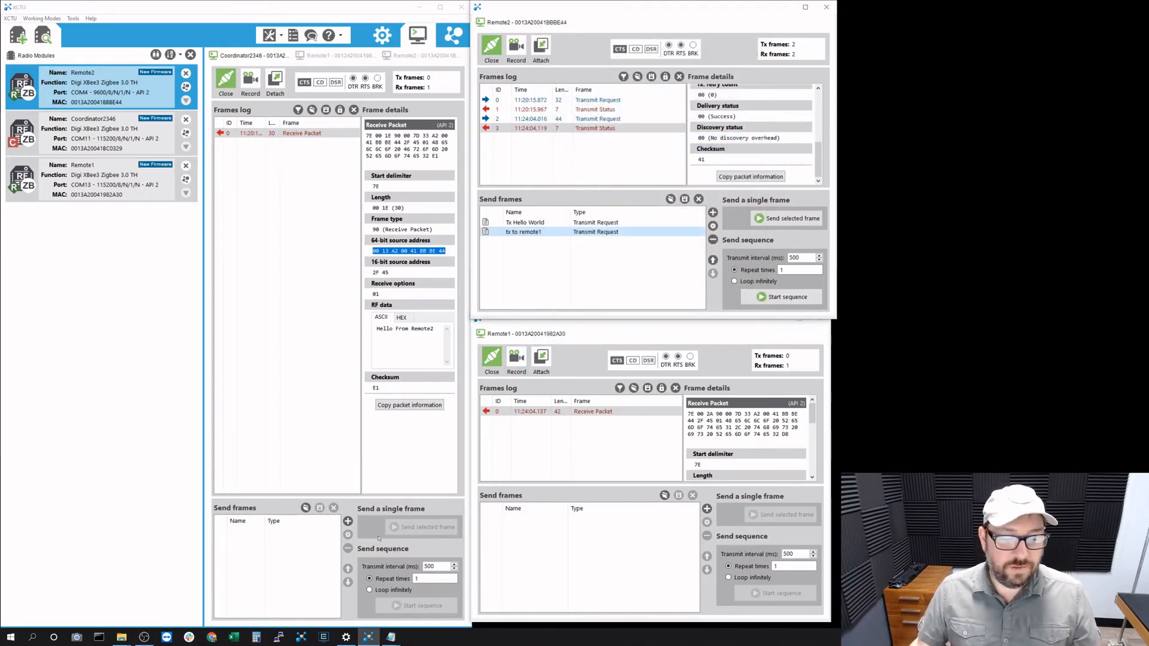
Step: Start a new send frame for the coordinator in the Frames Generator with frame type 0x17 - Remote AT Command
{"action": "left_click", "coordinate": [347, 521]}
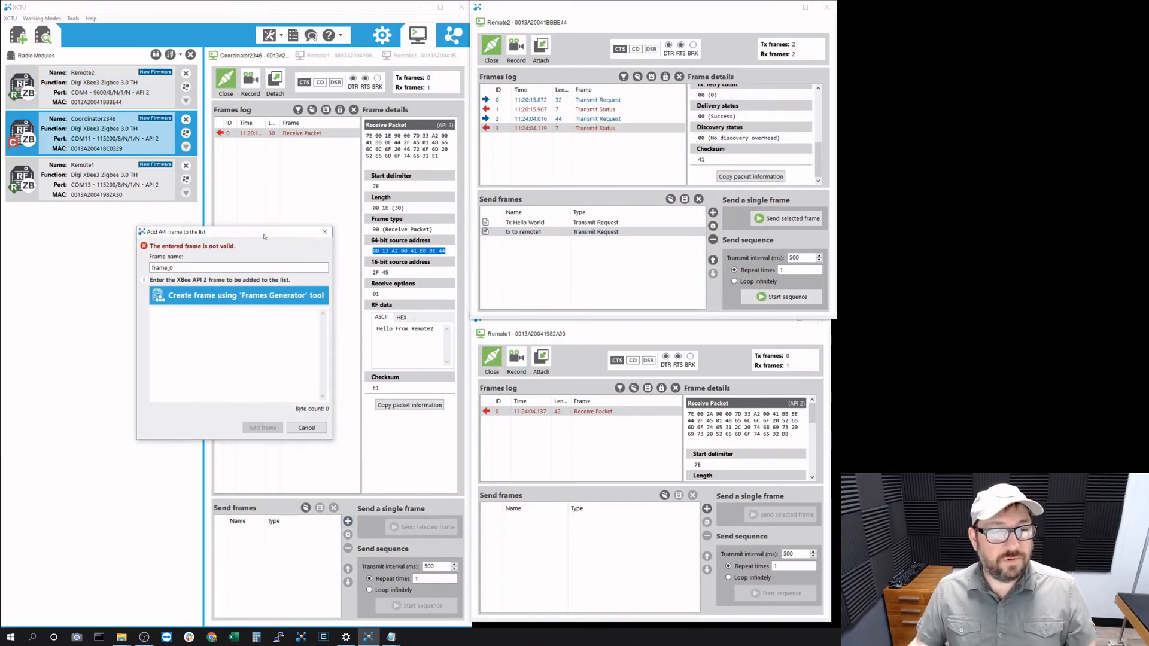
{"action": "left_click_drag", "start_coordinate": [264, 237], "coordinate": [297, 140]}
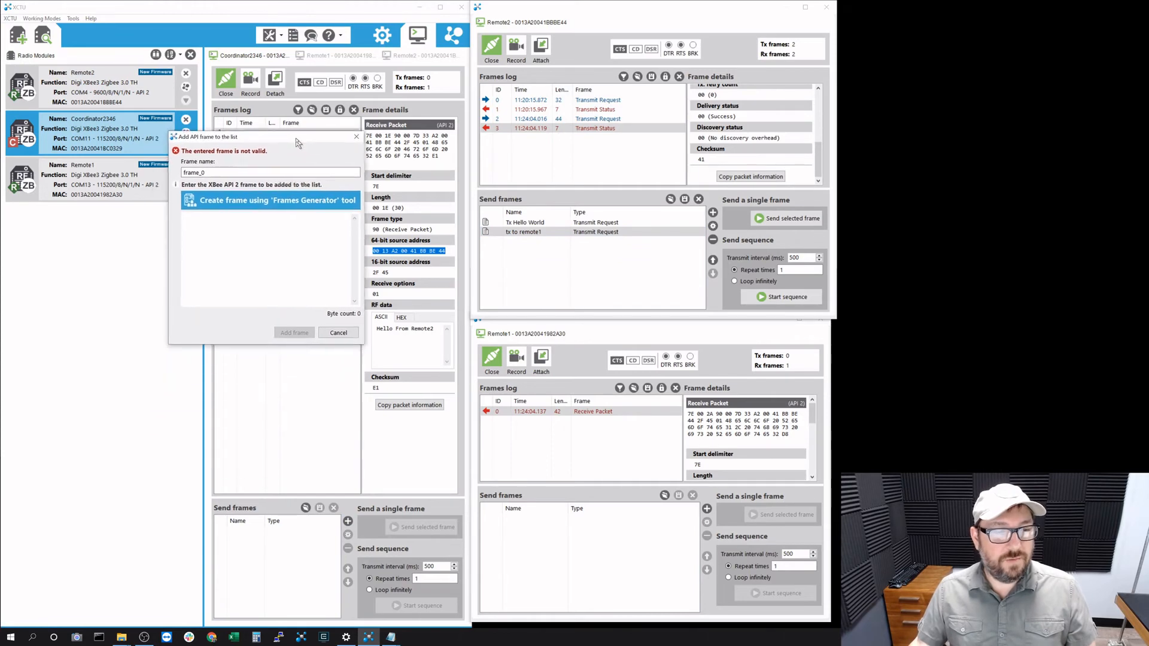
{"action": "left_click", "coordinate": [287, 201]}
{"action": "left_click", "coordinate": [243, 144]}
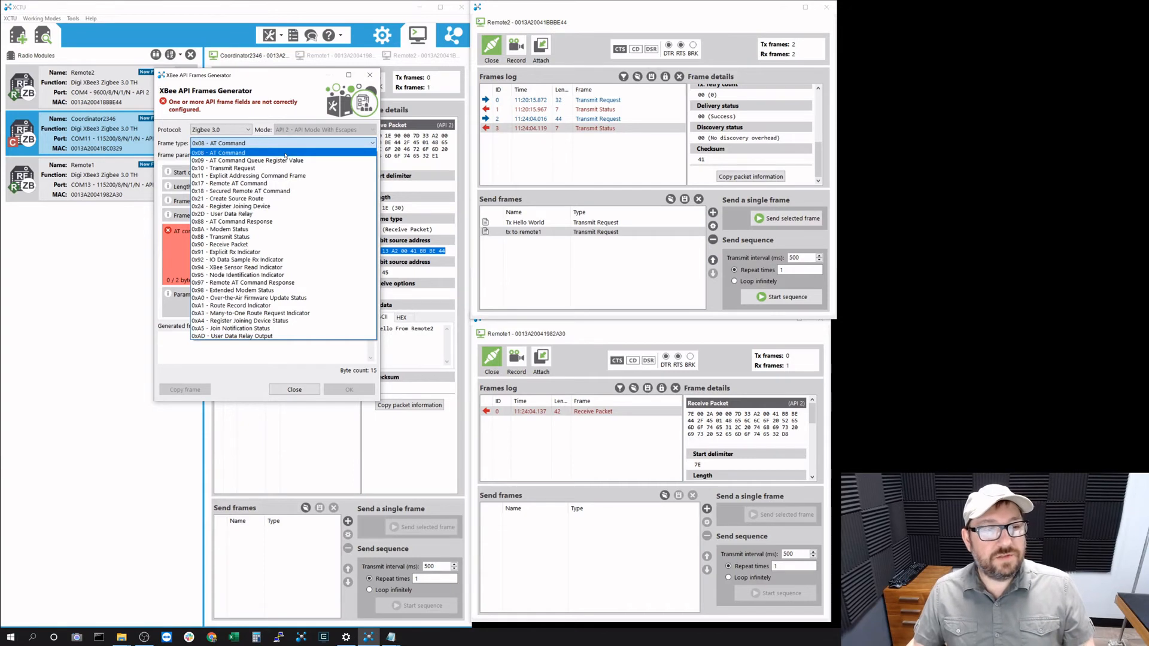
{"action": "left_click", "coordinate": [285, 154]}
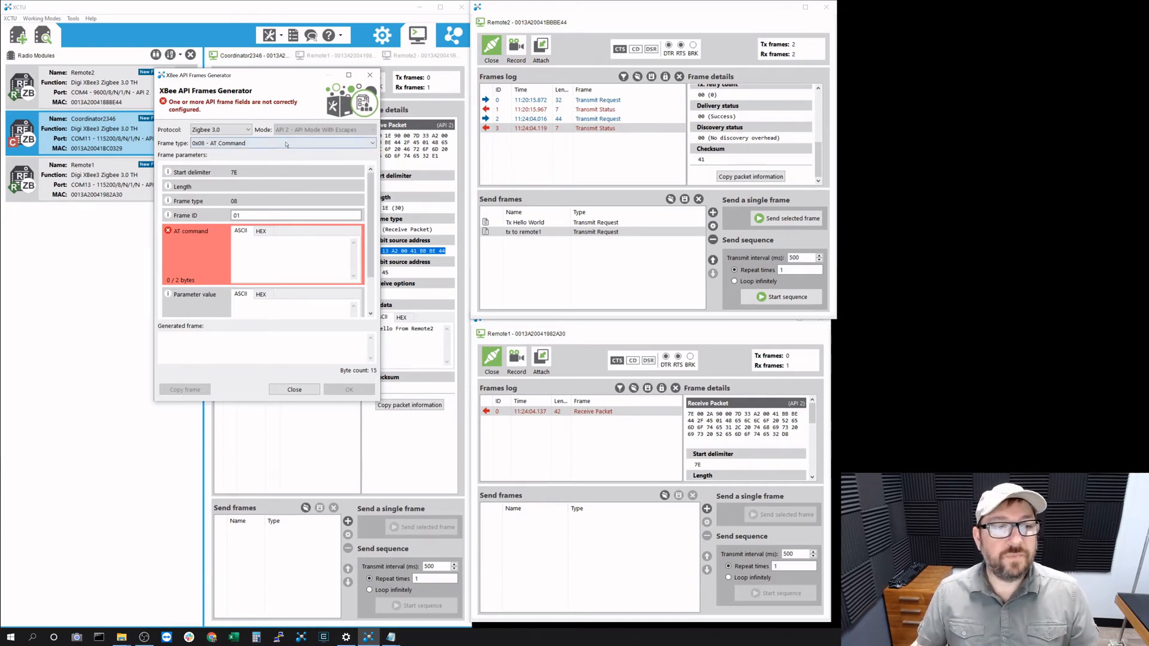
{"action": "left_click", "coordinate": [272, 143]}
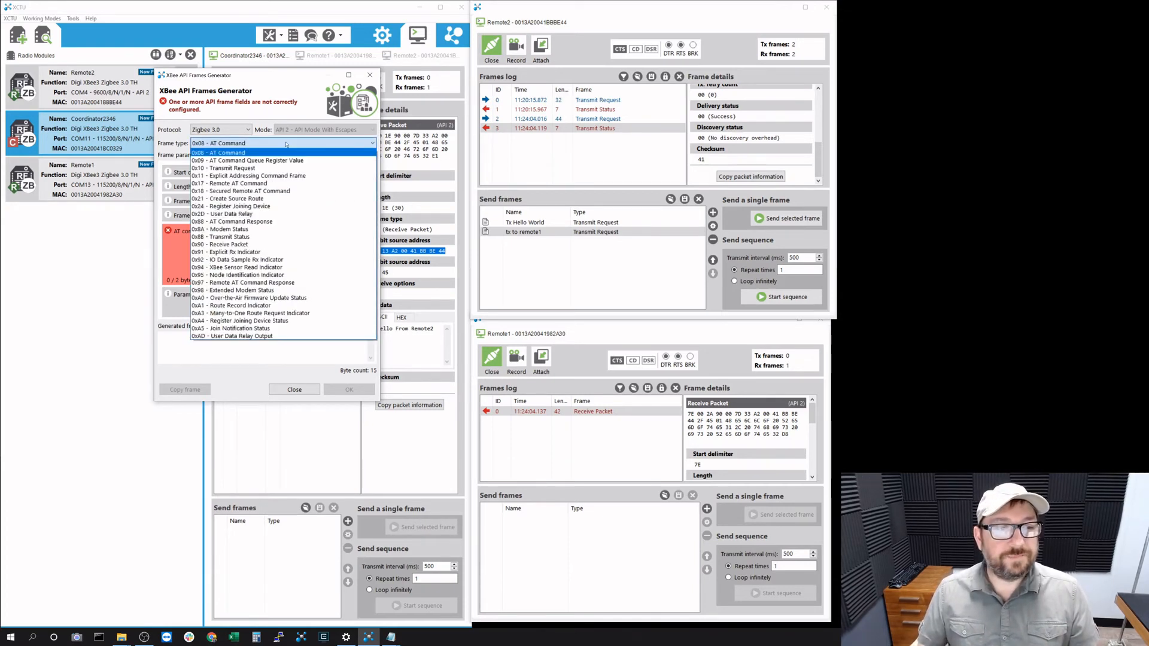
{"action": "left_click", "coordinate": [272, 183]}
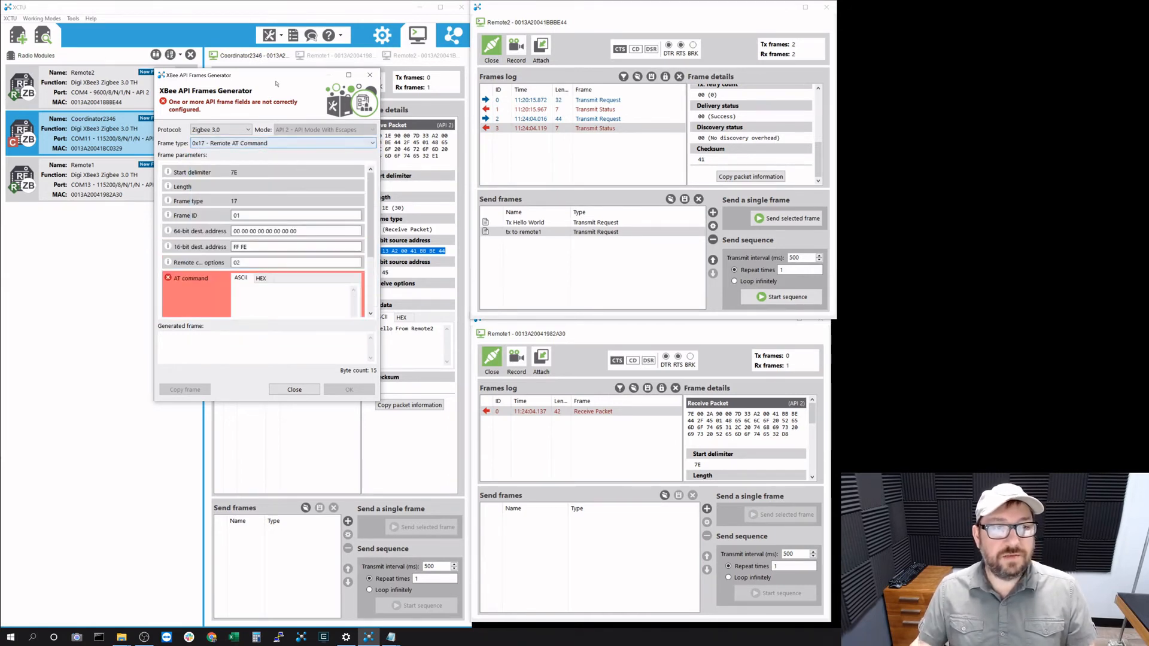
Step: Set the Remote AT Command frame's 64-bit destination address to Remote2's MAC address, 00 13 A2 00 41 BB BE 44
{"action": "left_click_drag", "start_coordinate": [274, 70], "coordinate": [265, 34]}
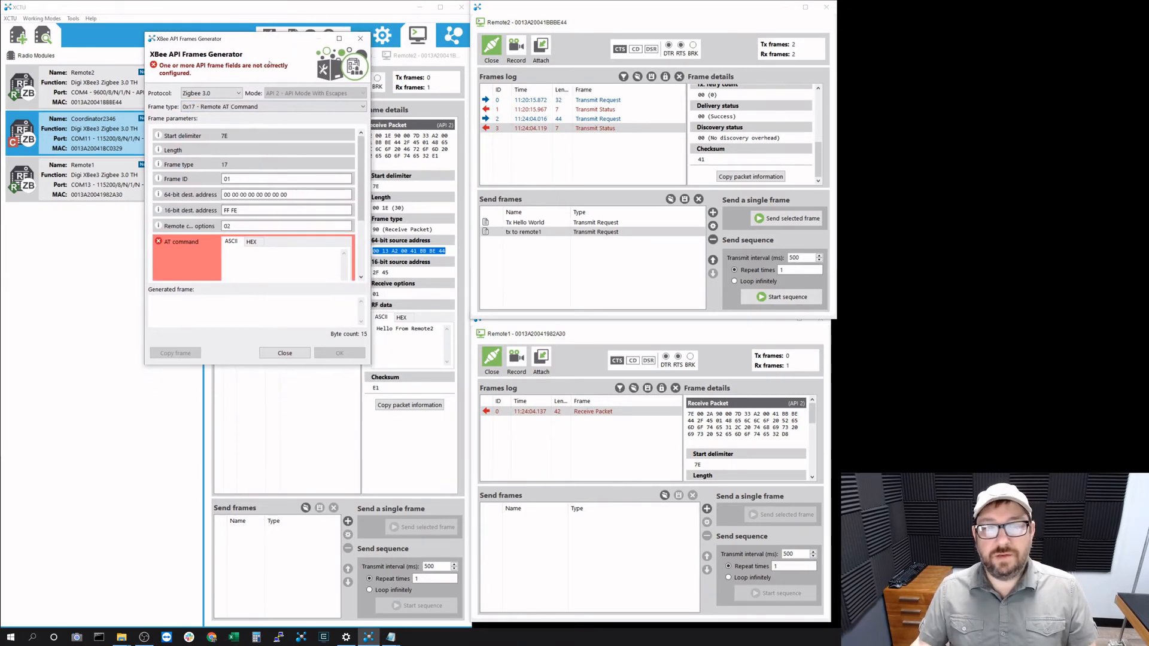
{"action": "triple_click", "coordinate": [295, 195]}
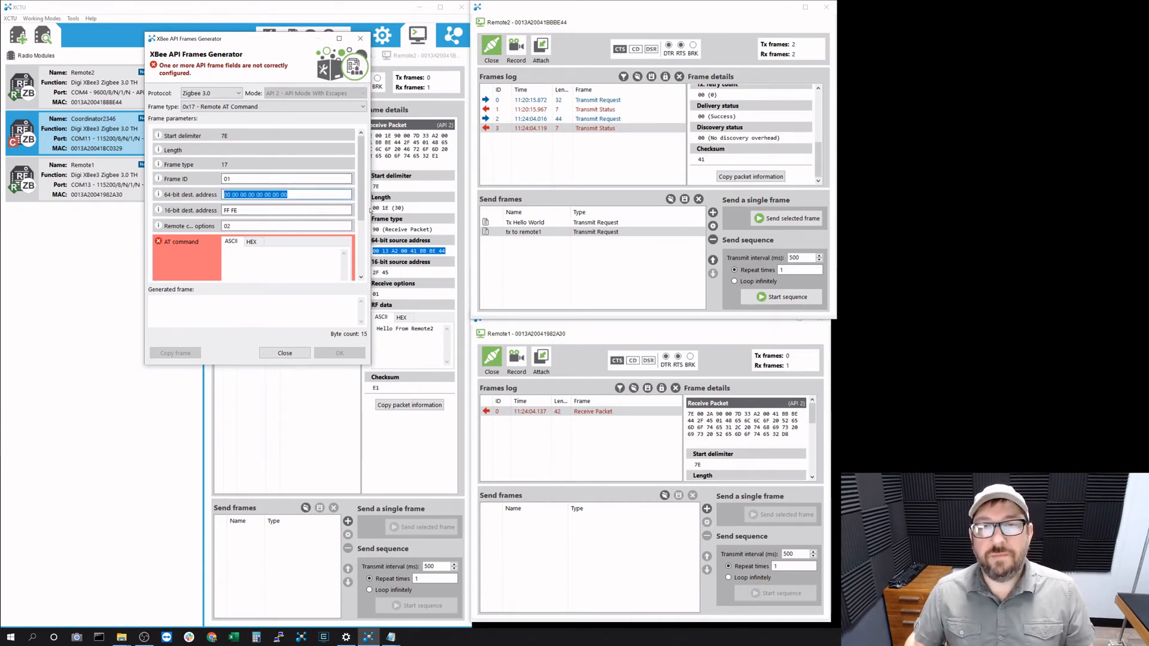
{"action": "type", "text": "00 13 A"}
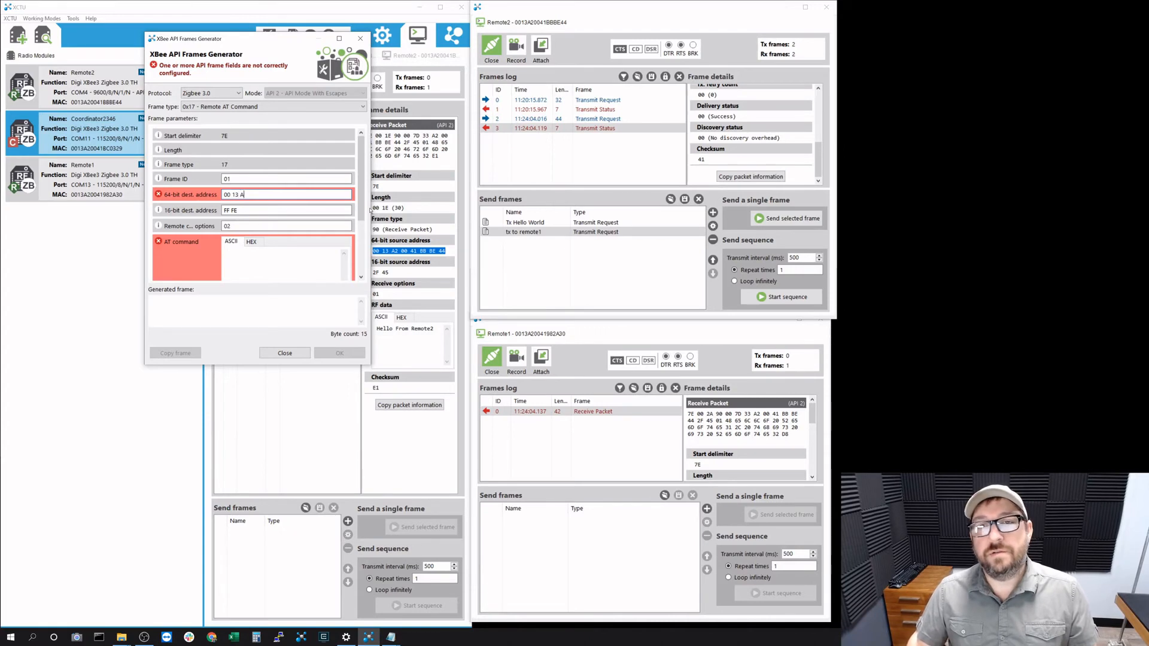
{"action": "type", "text": "2 00 41 BB"}
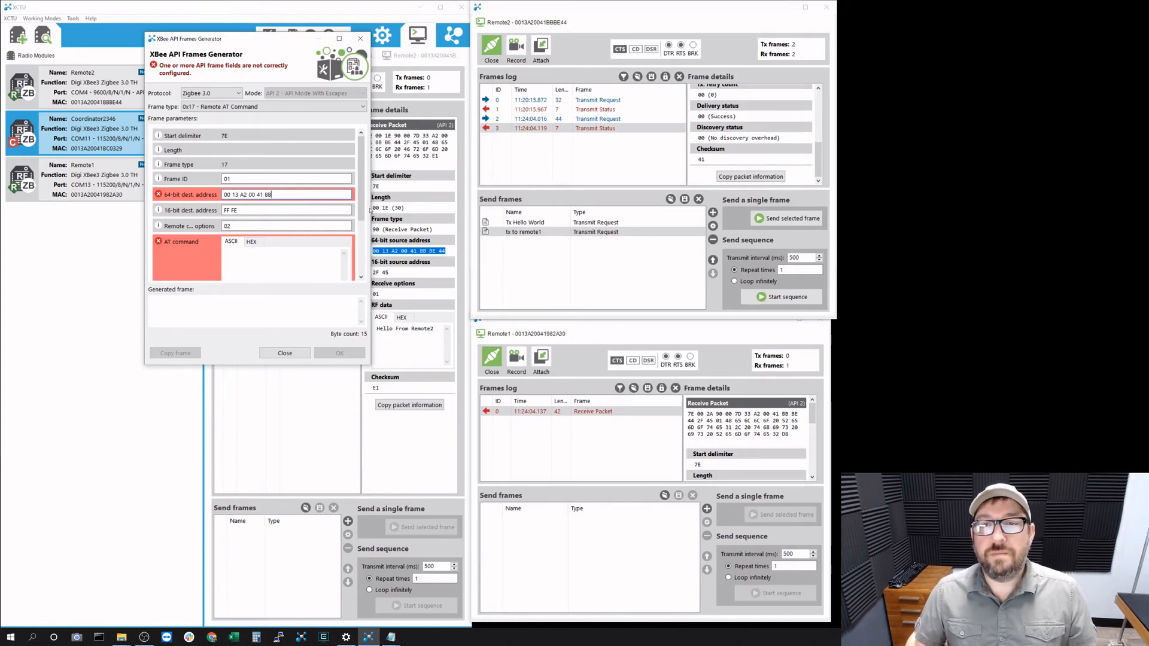
{"action": "type", "text": " BE 44"}
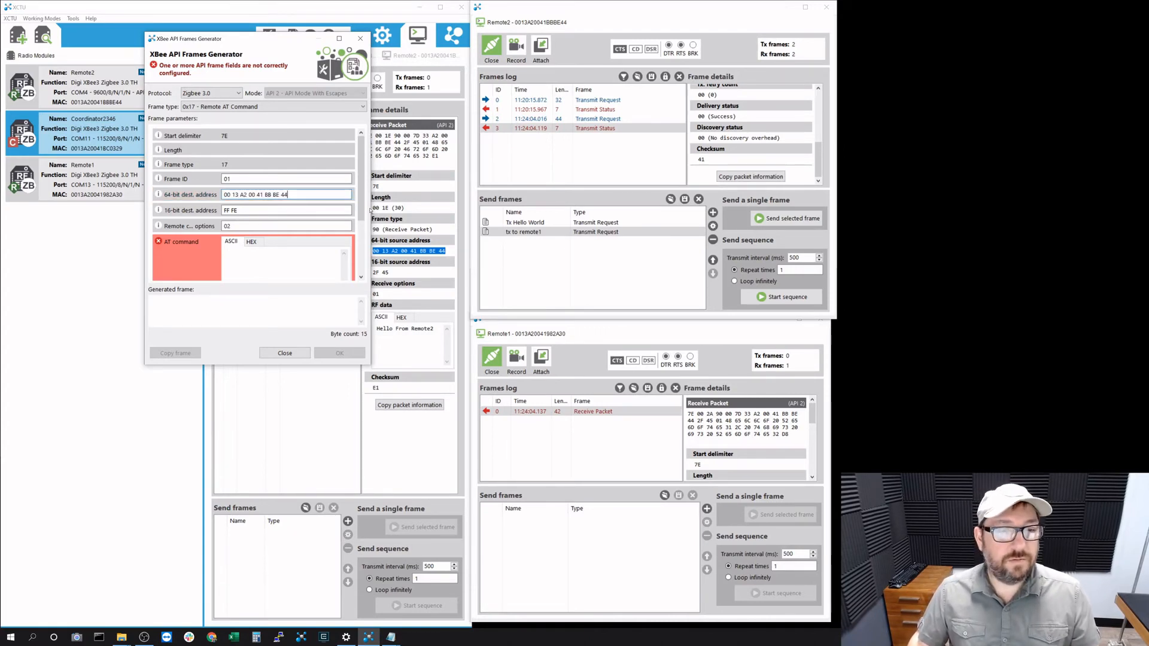
Step: Complete the Remote AT Command frame with AT command NI and add it to the coordinator's send frames
{"action": "key", "text": "Tab"}
{"action": "key", "text": "Tab"}
{"action": "key", "text": "Tab"}
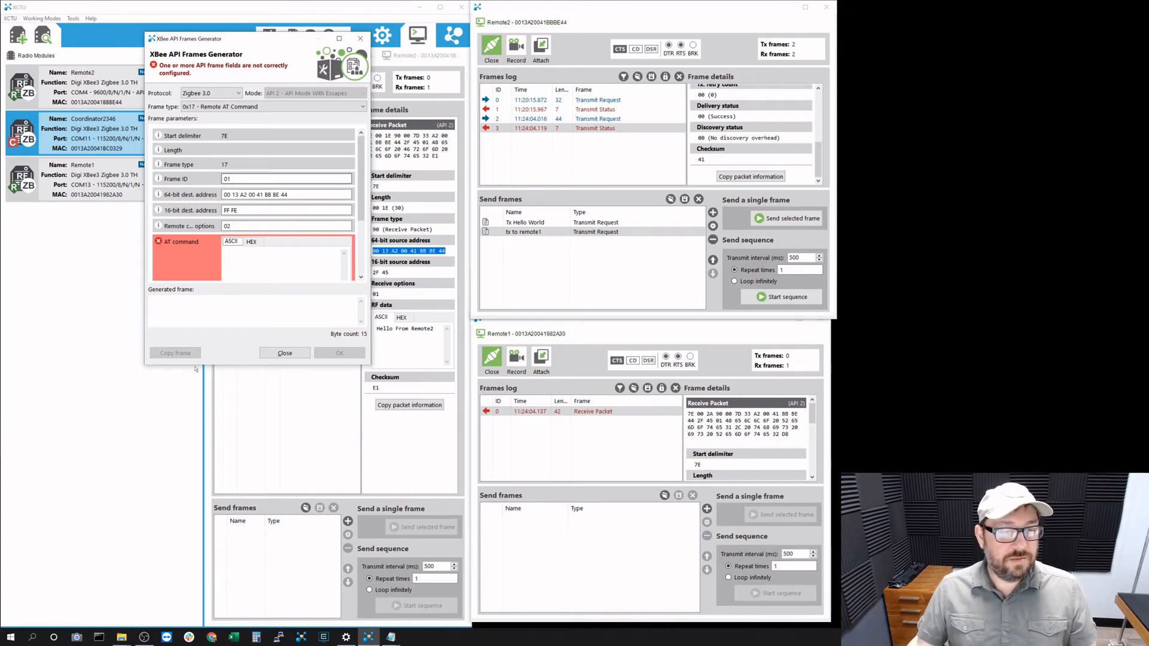
{"action": "left_click_drag", "start_coordinate": [208, 365], "coordinate": [213, 488]}
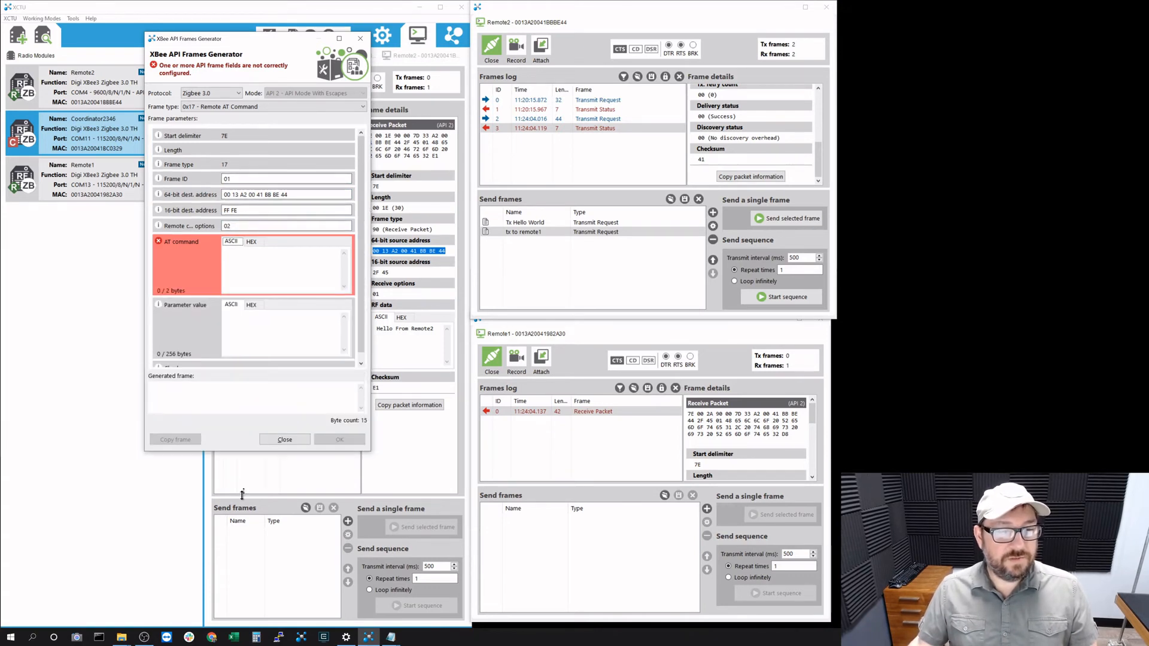
{"action": "left_click", "coordinate": [249, 257]}
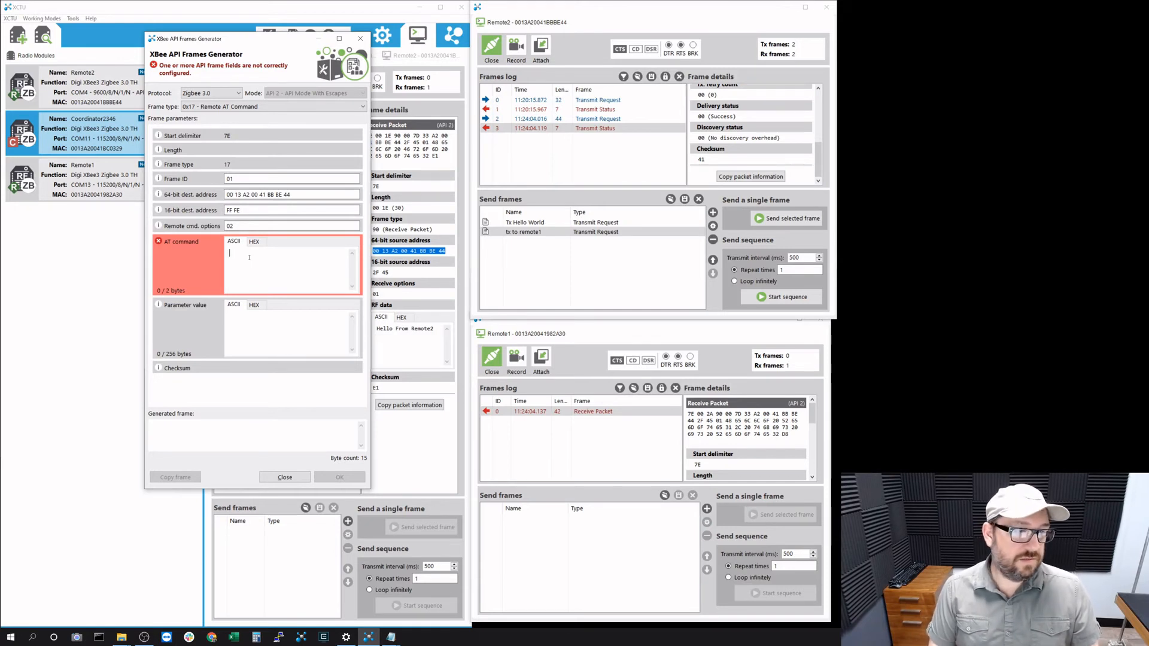
{"action": "type", "text": "NI"}
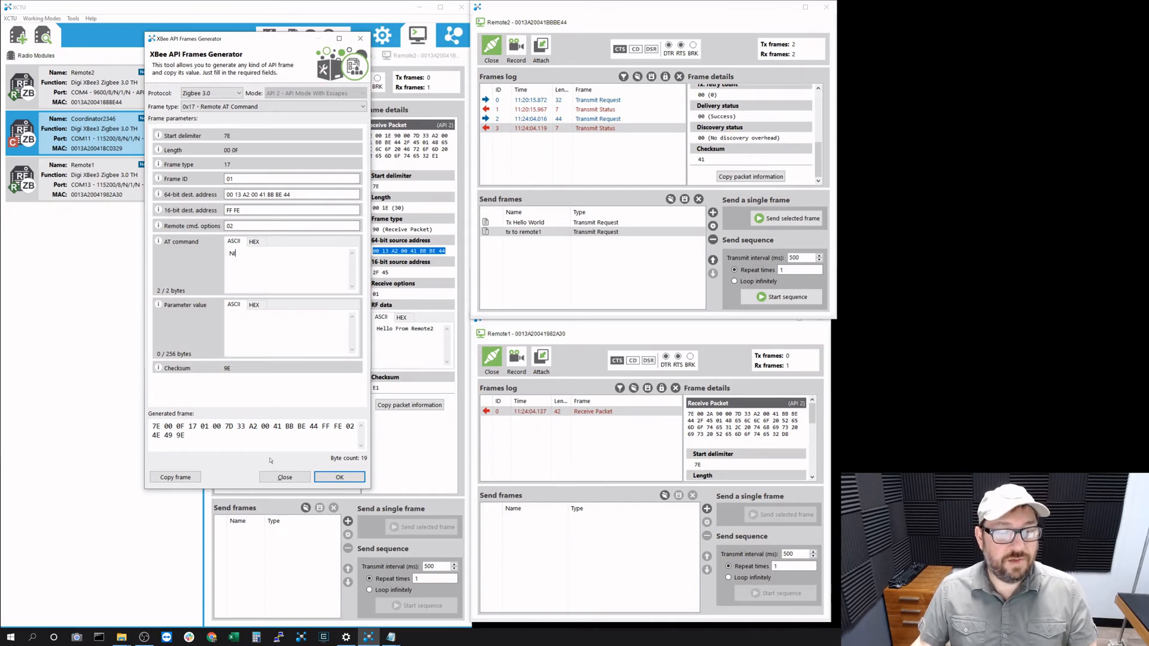
{"action": "left_click", "coordinate": [339, 477]}
{"action": "left_click", "coordinate": [295, 330]}
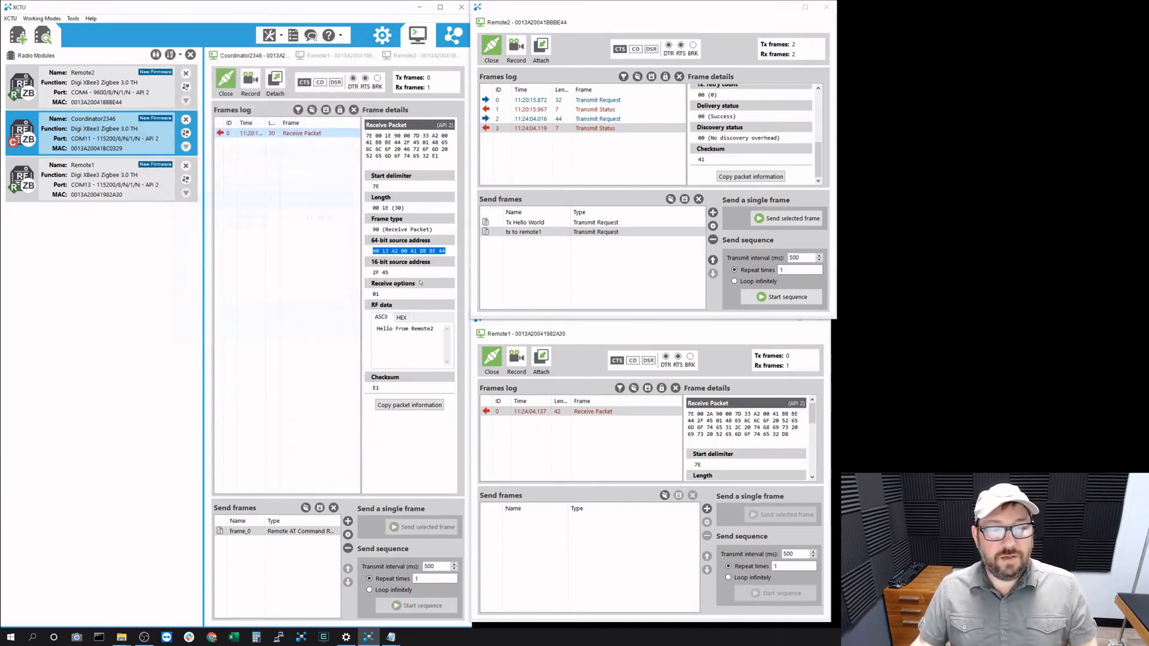
Step: Send the NI query frame from the coordinator and inspect the Remote AT Command Request and Remote Command Response details
{"action": "left_click", "coordinate": [446, 525]}
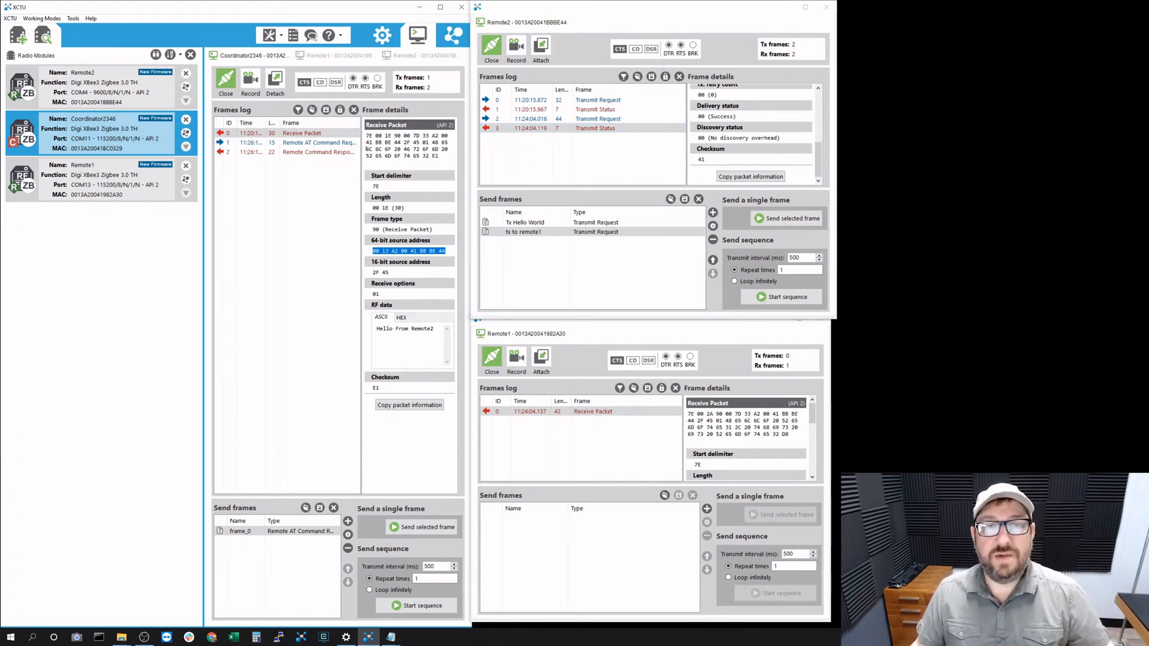
{"action": "left_click", "coordinate": [335, 143]}
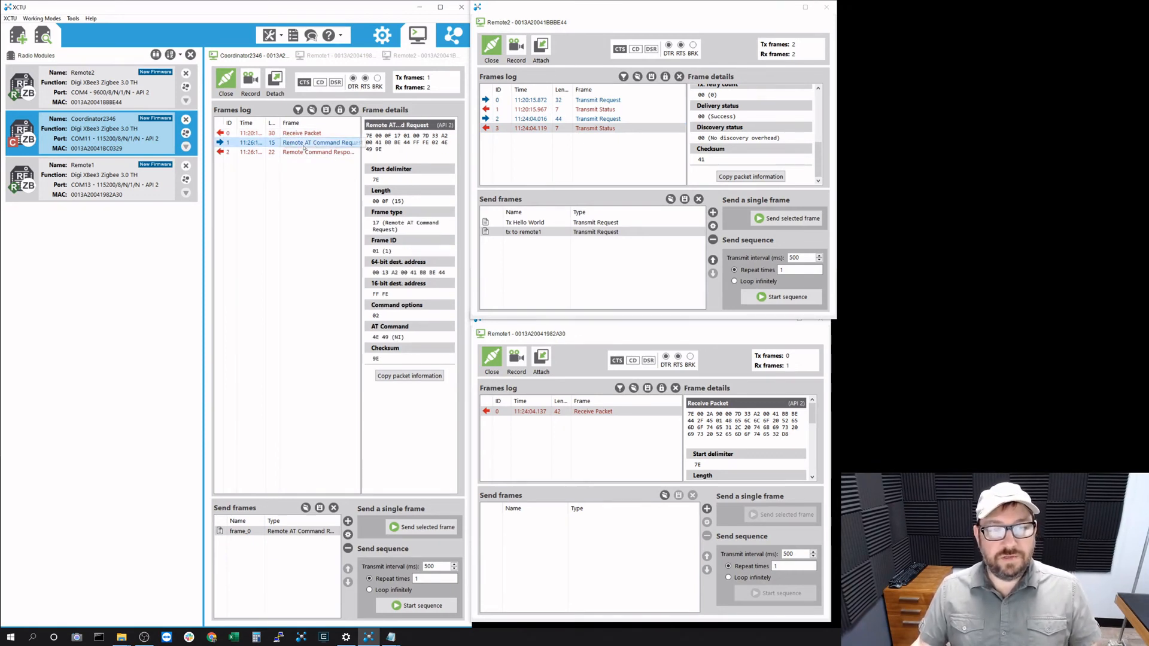
{"action": "left_click", "coordinate": [320, 152]}
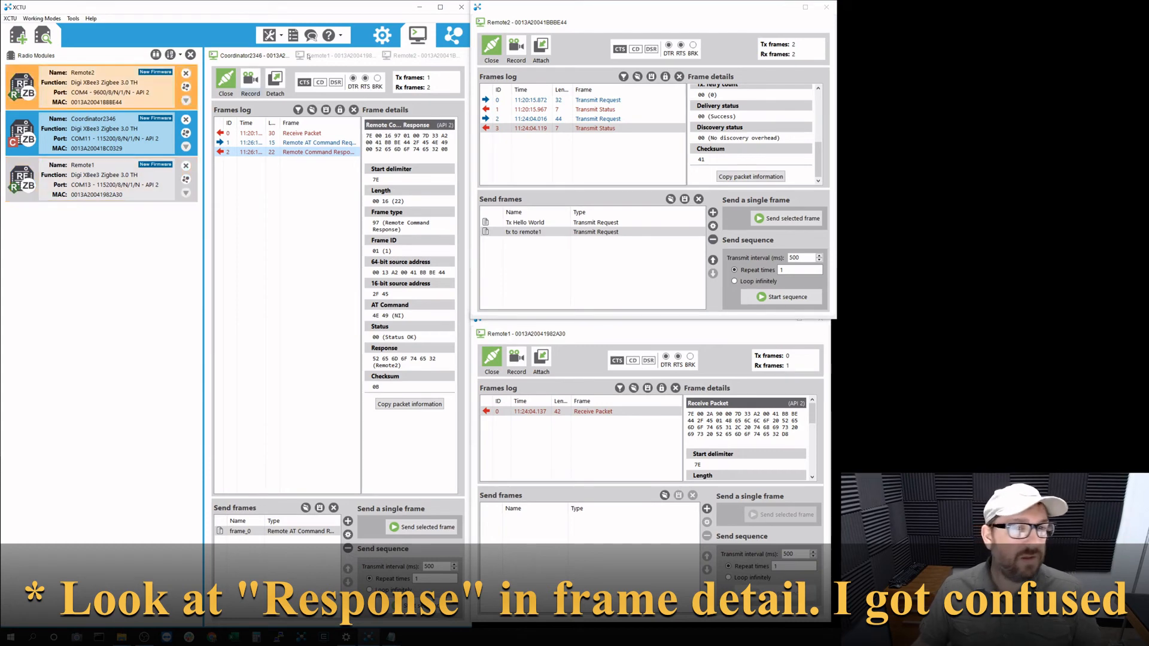
{"action": "left_click", "coordinate": [382, 36]}
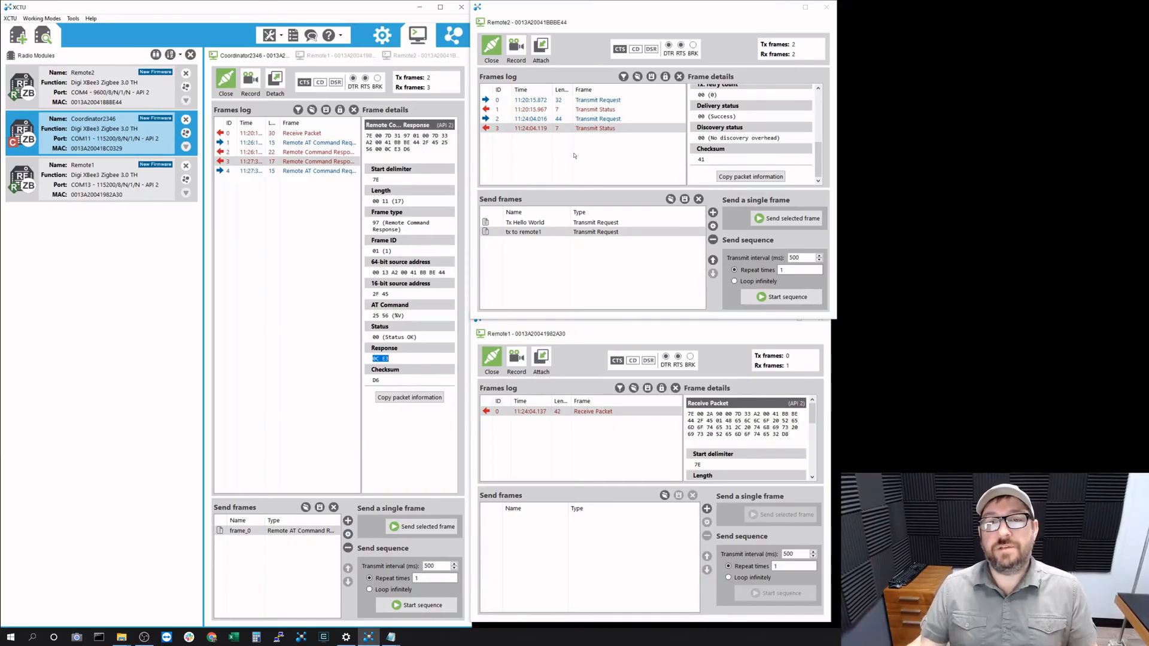
Step: Start a second coordinator send frame in the Frames Generator with frame type 0x17 - Remote AT Command
{"action": "left_click", "coordinate": [348, 521]}
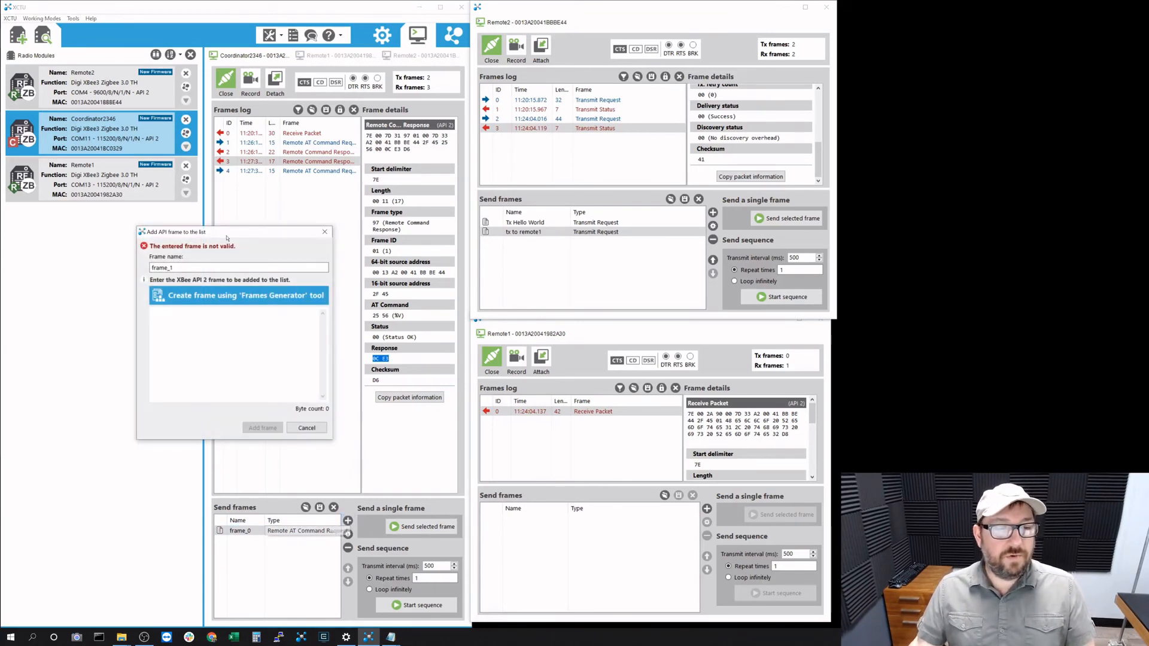
{"action": "left_click_drag", "start_coordinate": [229, 229], "coordinate": [263, 124]}
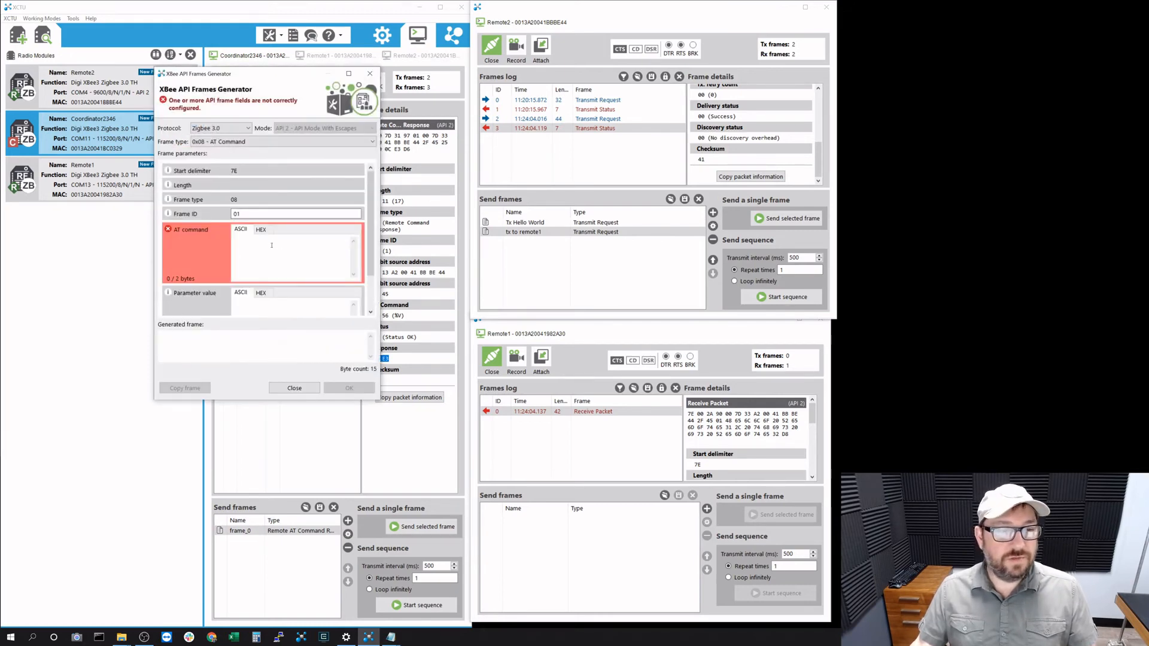
{"action": "left_click", "coordinate": [278, 142]}
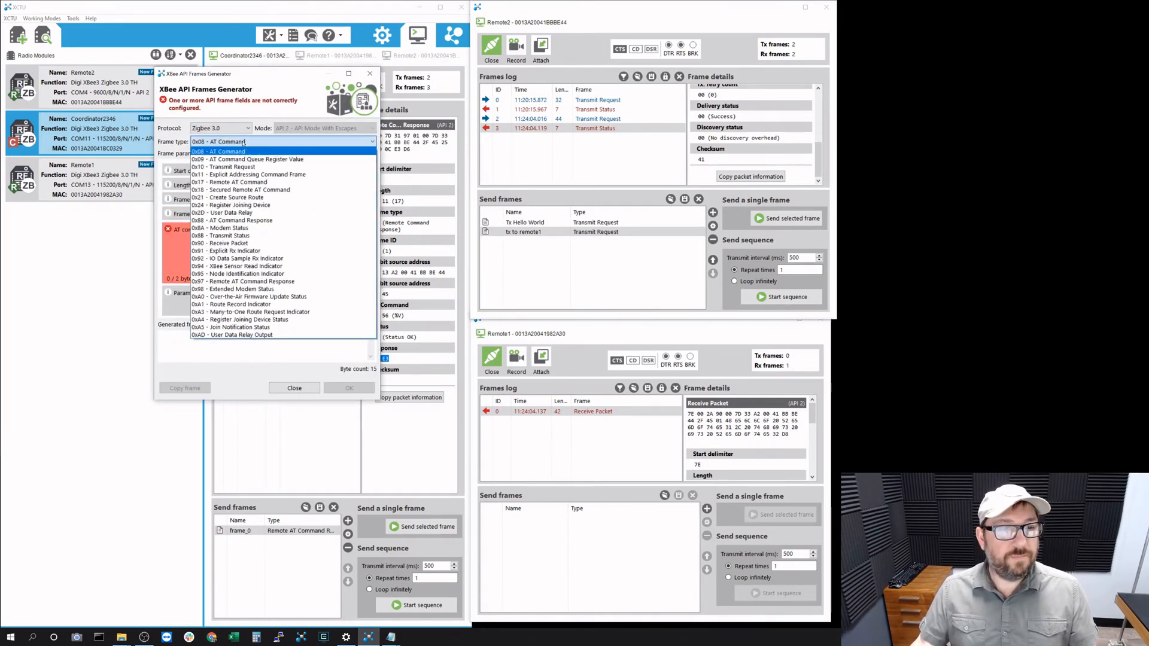
{"action": "left_click", "coordinate": [248, 181]}
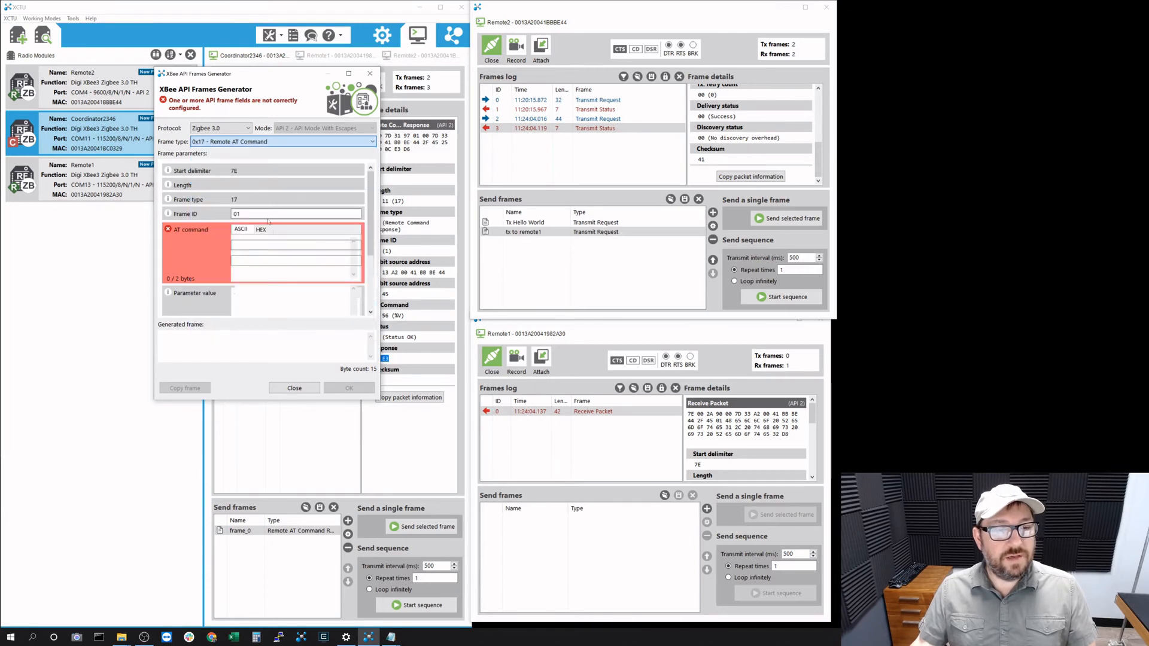
Step: Set the new frame's 64-bit destination address to Remote2's MAC address, 00 13 A2 00 41 BB BE 44
{"action": "left_click_drag", "start_coordinate": [301, 230], "coordinate": [192, 215]}
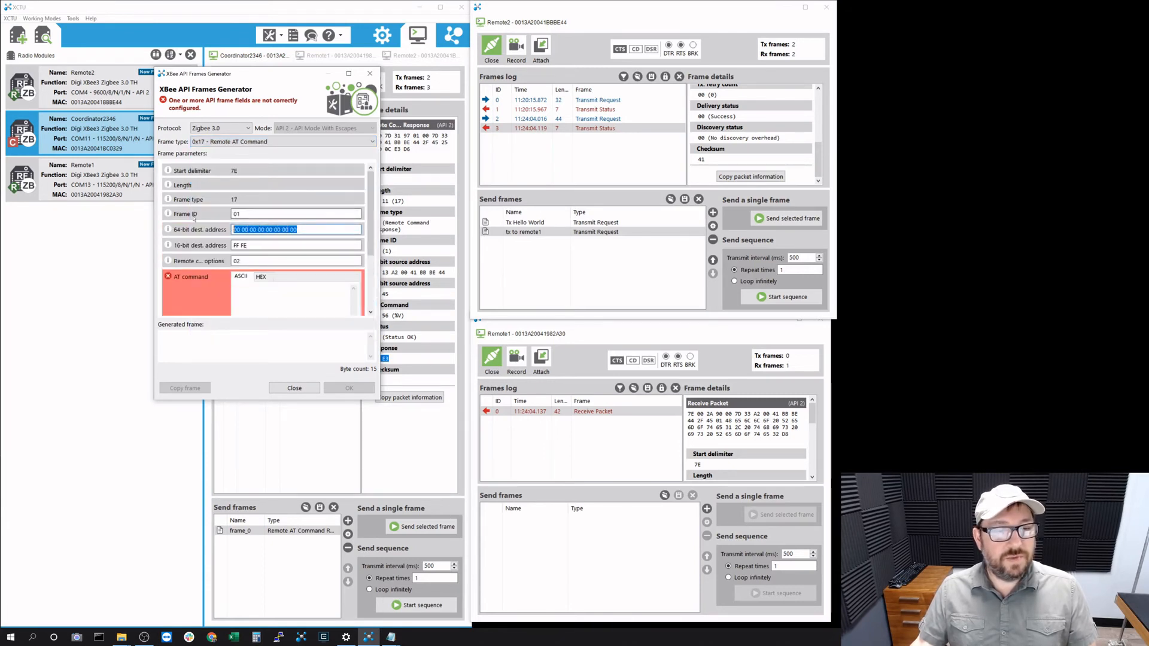
{"action": "type", "text": "00 13 A2"}
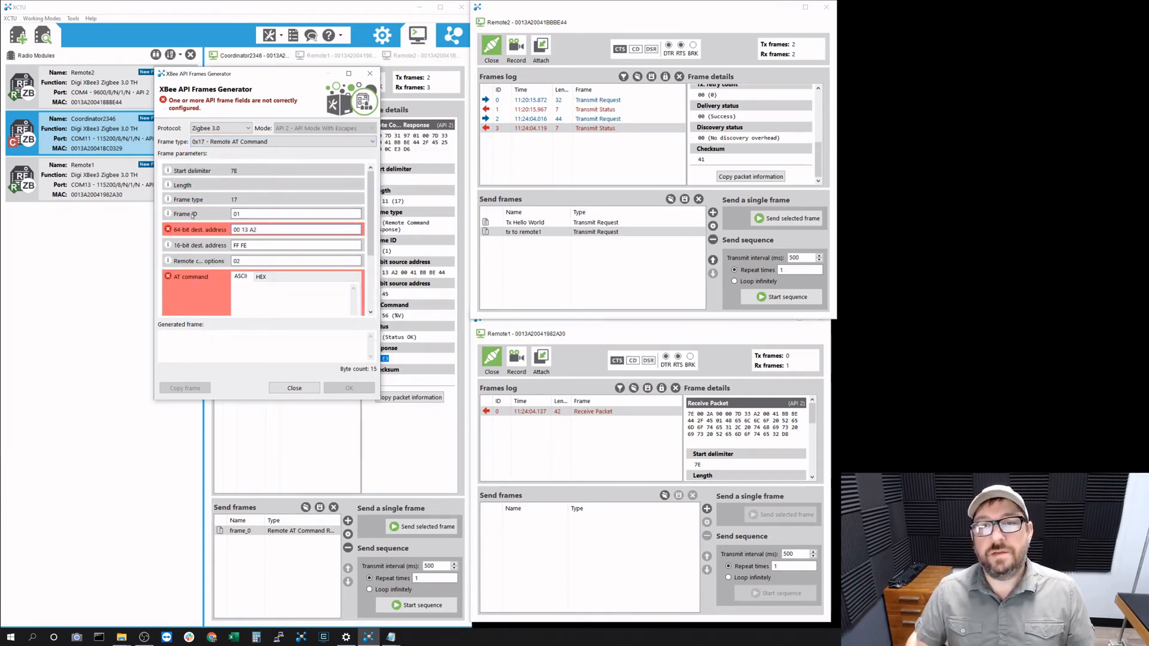
{"action": "type", "text": " 00 41 BB BE 44"}
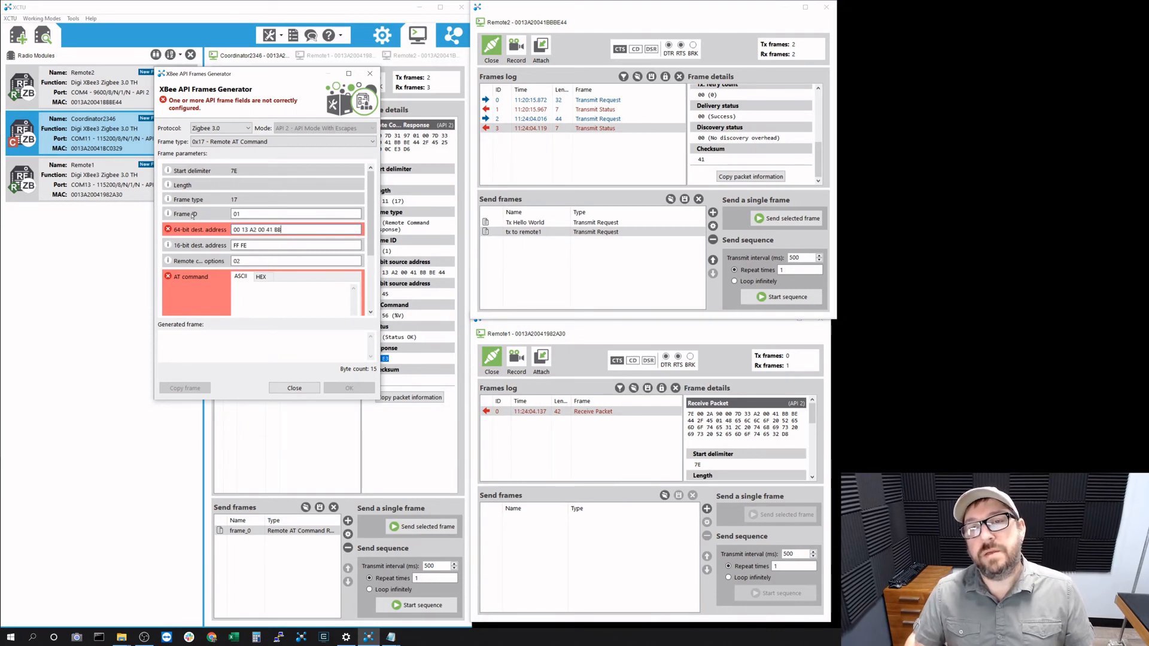
Step: Set the frame's AT command to NI with parameter value RemoteTest, and add it to the coordinator's send frames
{"action": "key", "text": "Tab"}
{"action": "key", "text": "Tab"}
{"action": "key", "text": "Tab"}
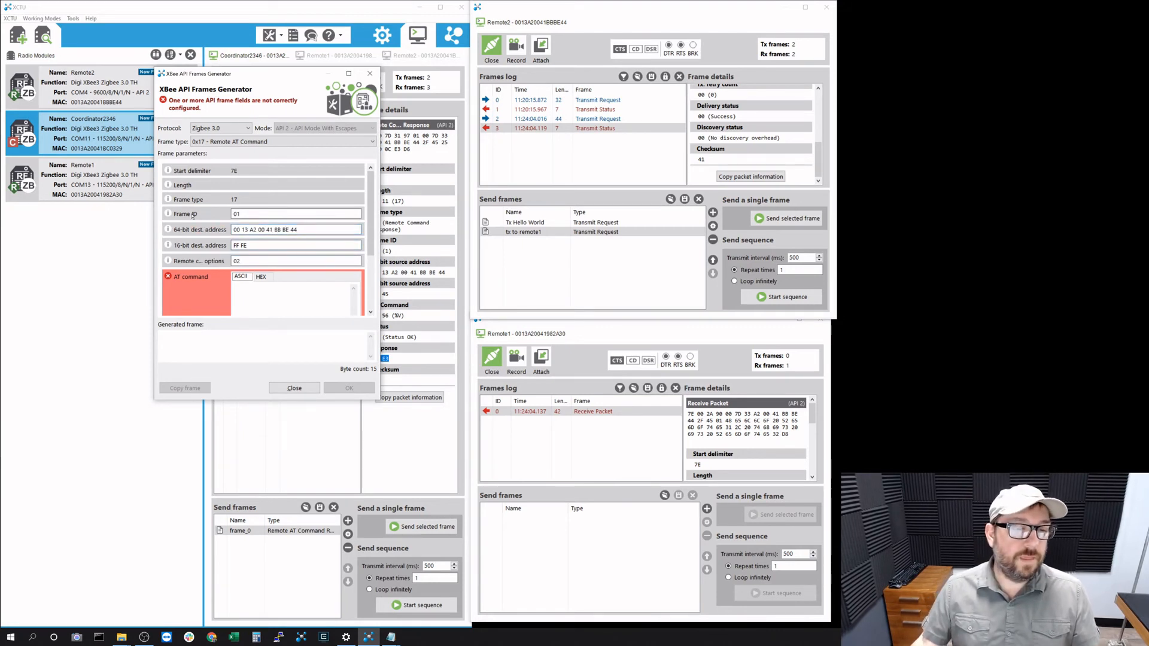
{"action": "type", "text": "NI"}
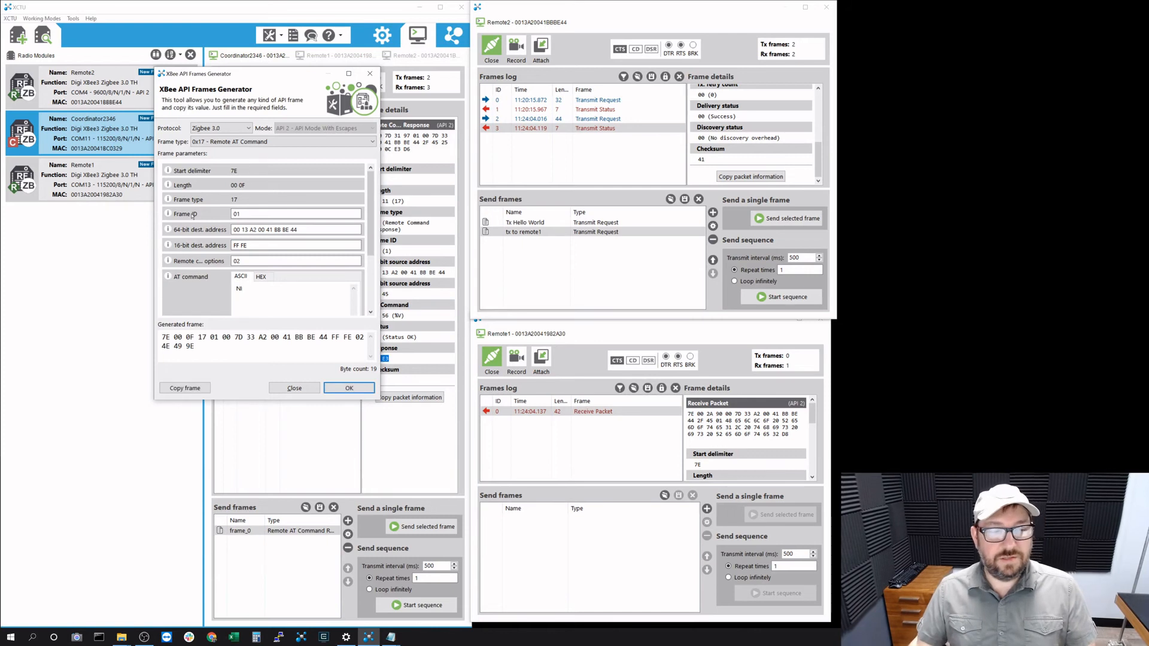
{"action": "scroll", "coordinate": [228, 246], "scroll_direction": "down", "scroll_amount": 2}
{"action": "scroll", "coordinate": [183, 241], "scroll_direction": "down", "scroll_amount": 1}
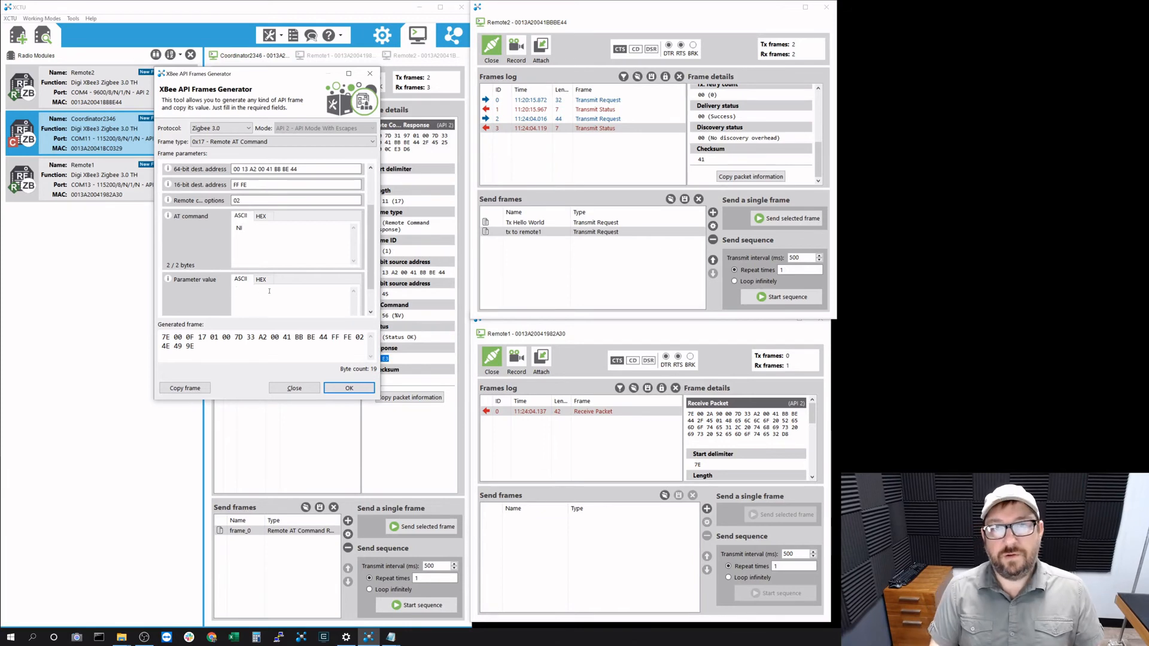
{"action": "type", "text": "RemoteTest"}
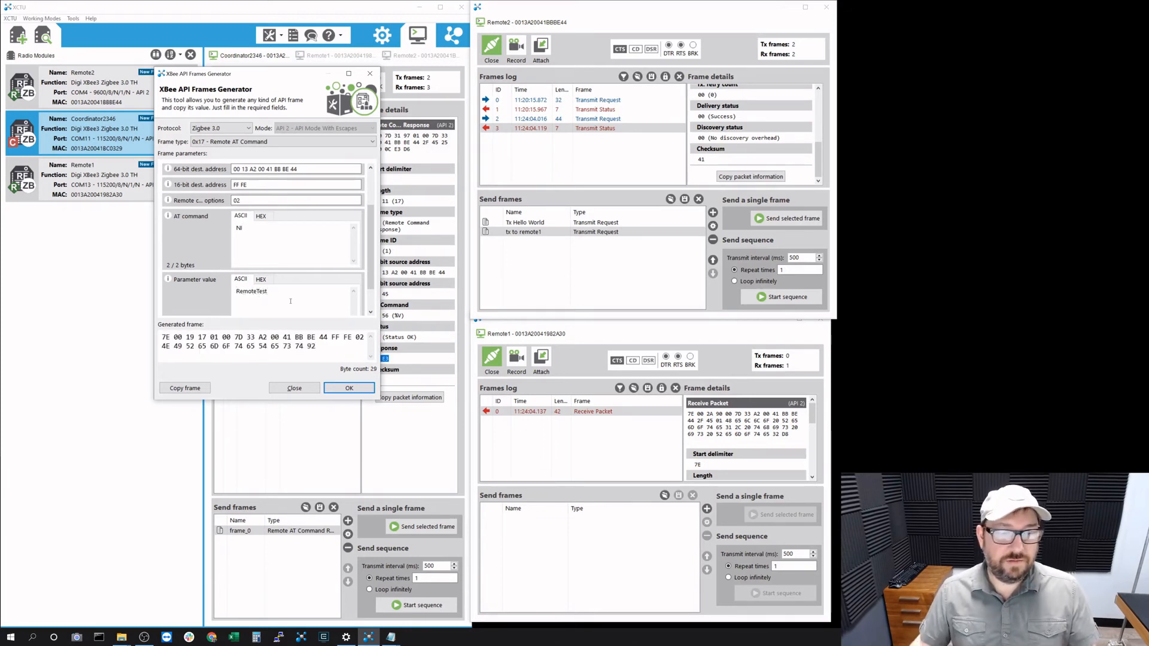
{"action": "left_click", "coordinate": [349, 388]}
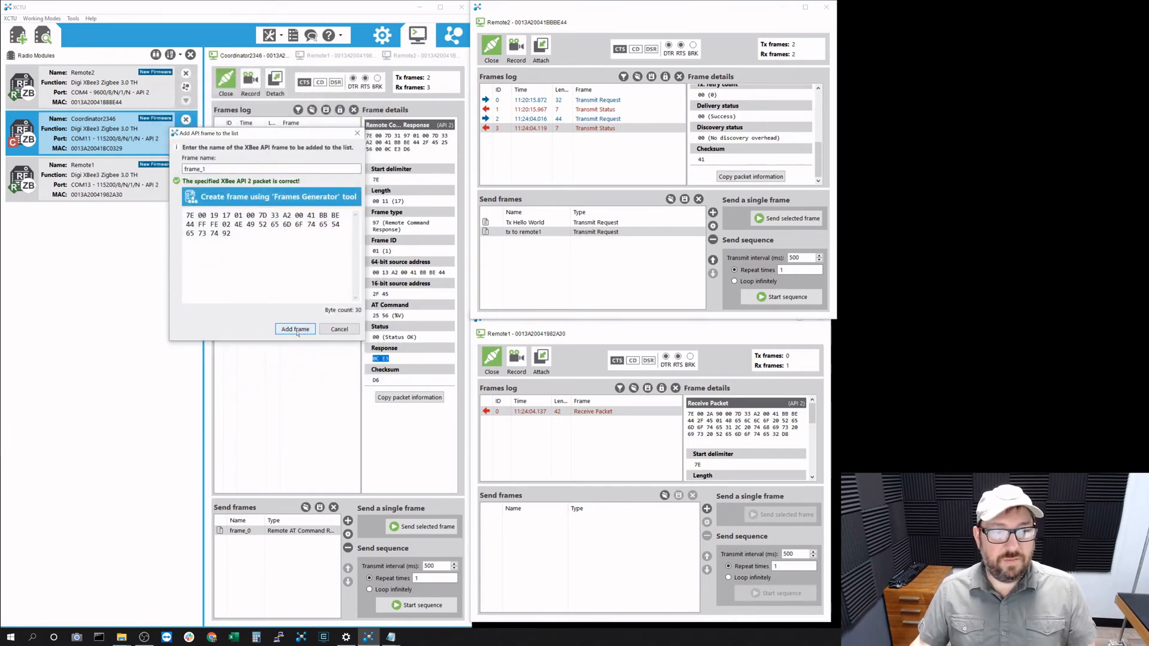
{"action": "left_click", "coordinate": [295, 330]}
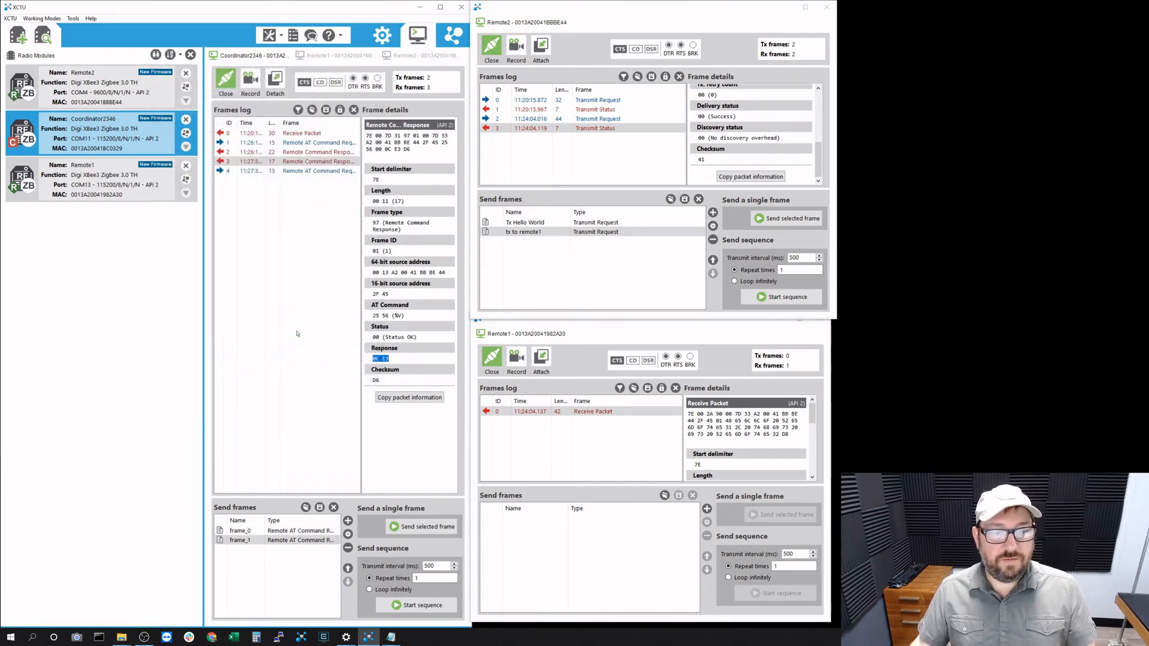
Step: Send frame_1 with the RemoteTest parameter from the coordinator and inspect its request and the Remote Command Response
{"action": "left_click", "coordinate": [412, 526]}
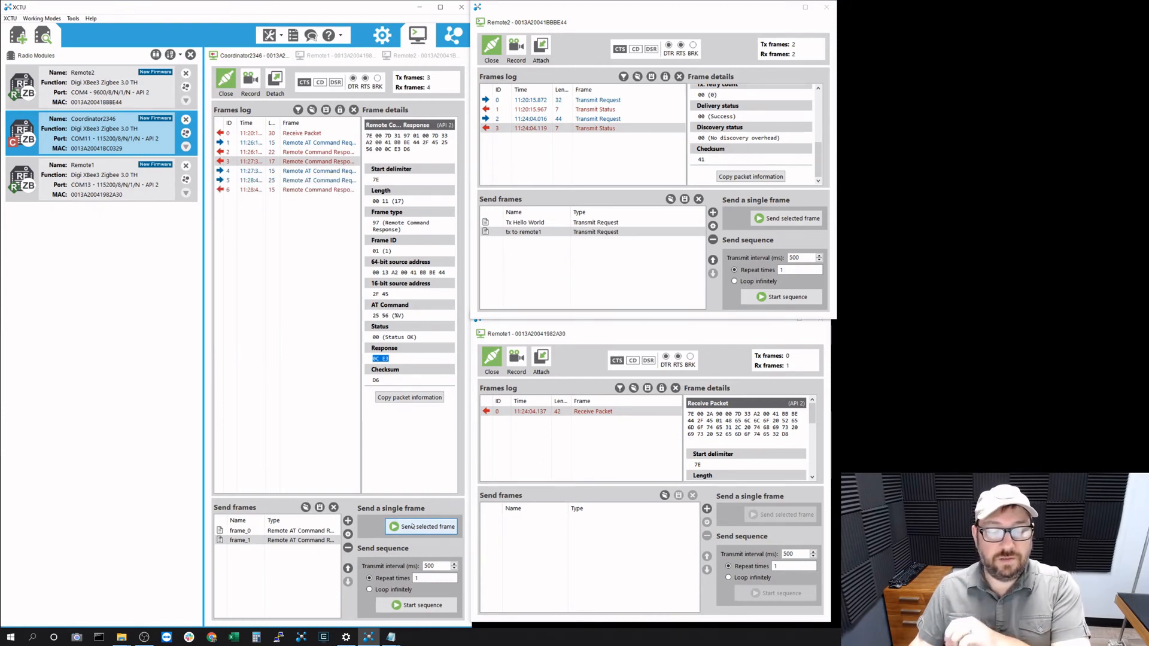
{"action": "left_click", "coordinate": [326, 180]}
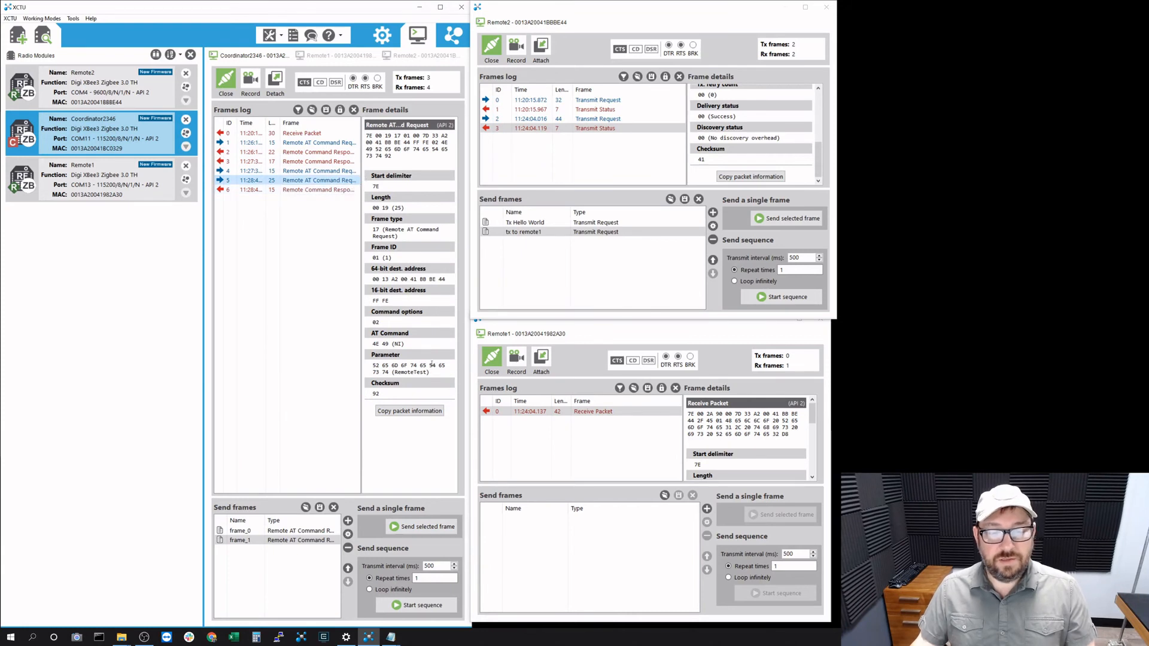
{"action": "left_click", "coordinate": [324, 190]}
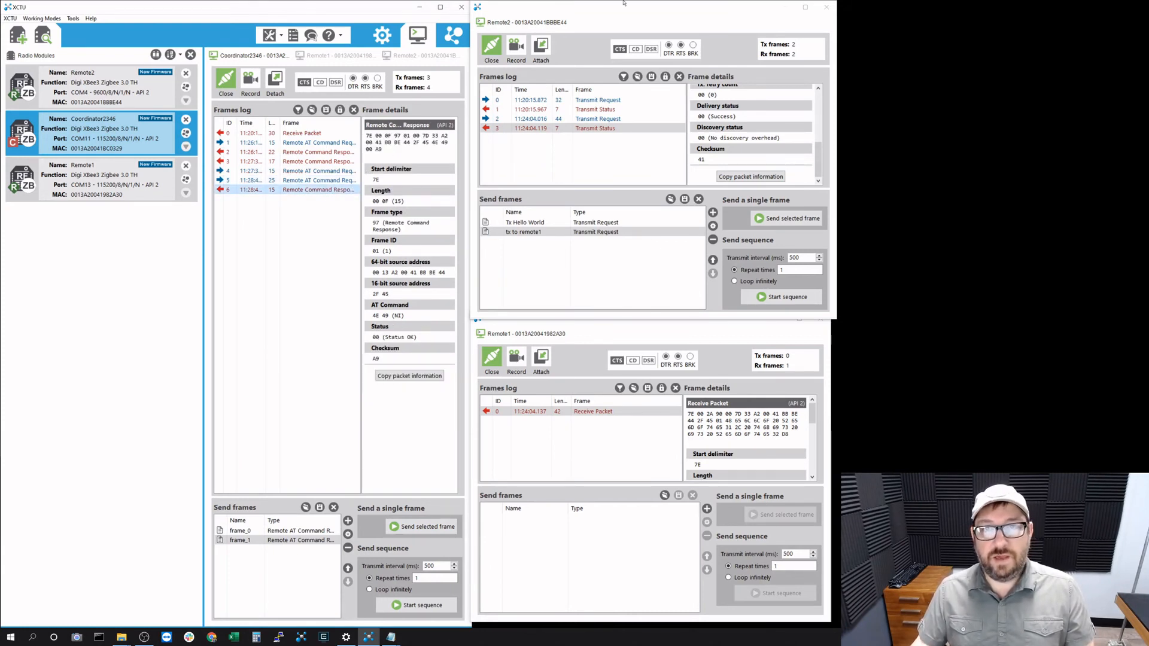
Step: Close Remote2's serial connection and detached console window, and remove Remote2 from the radio modules list
{"action": "left_click", "coordinate": [491, 48]}
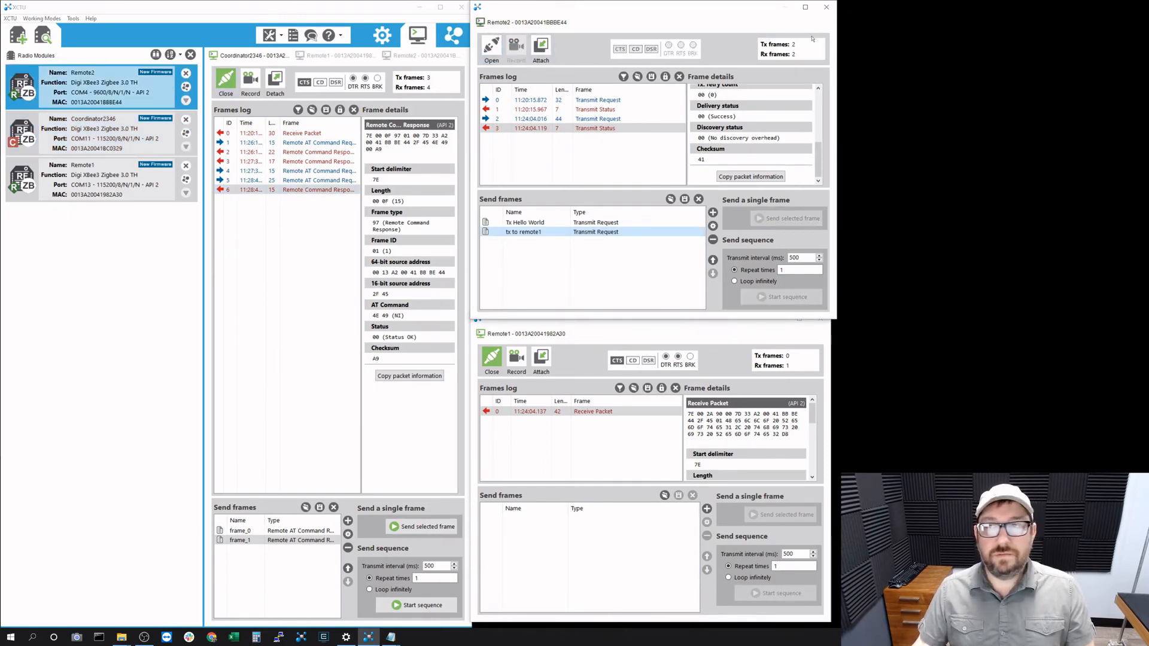
{"action": "left_click", "coordinate": [826, 7]}
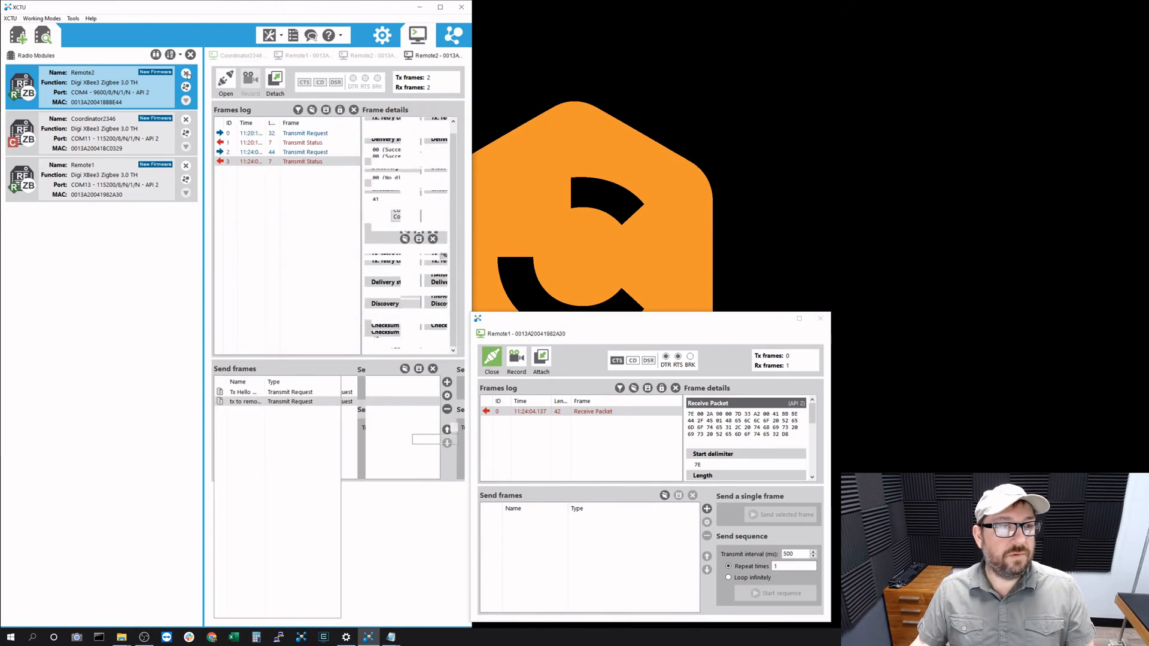
{"action": "left_click", "coordinate": [187, 74]}
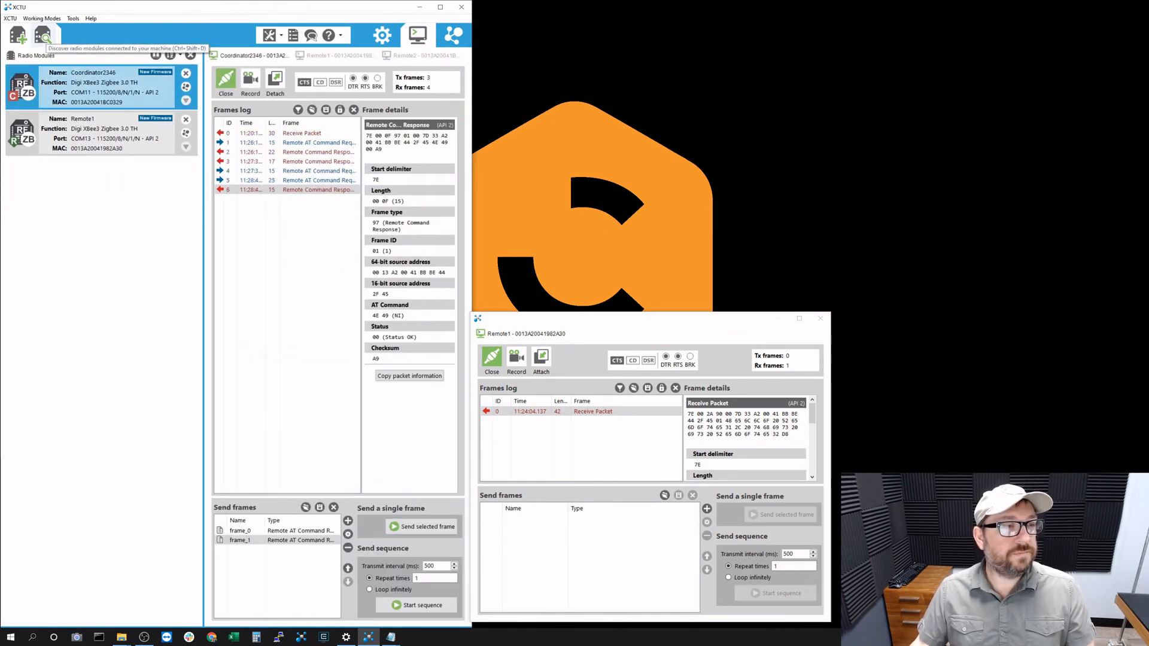
Step: Discover radio modules on COM4, COM11 and COM13 with the preset port parameters, and add the RemoteTest device found on COM4
{"action": "left_click", "coordinate": [40, 36]}
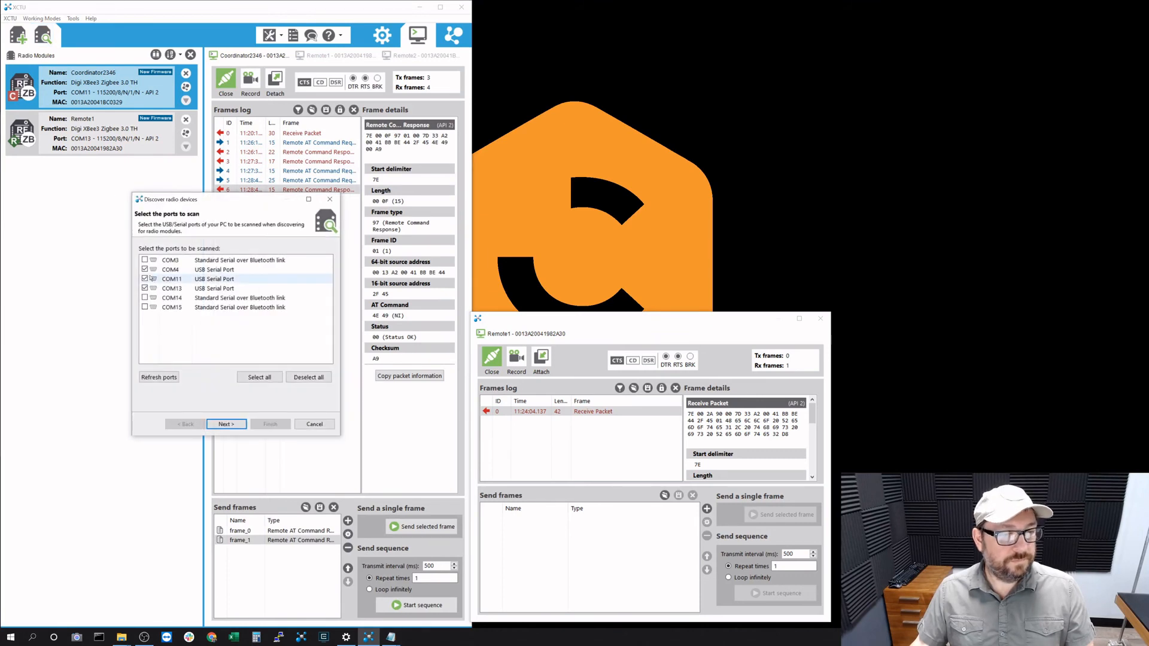
{"action": "left_click", "coordinate": [226, 423]}
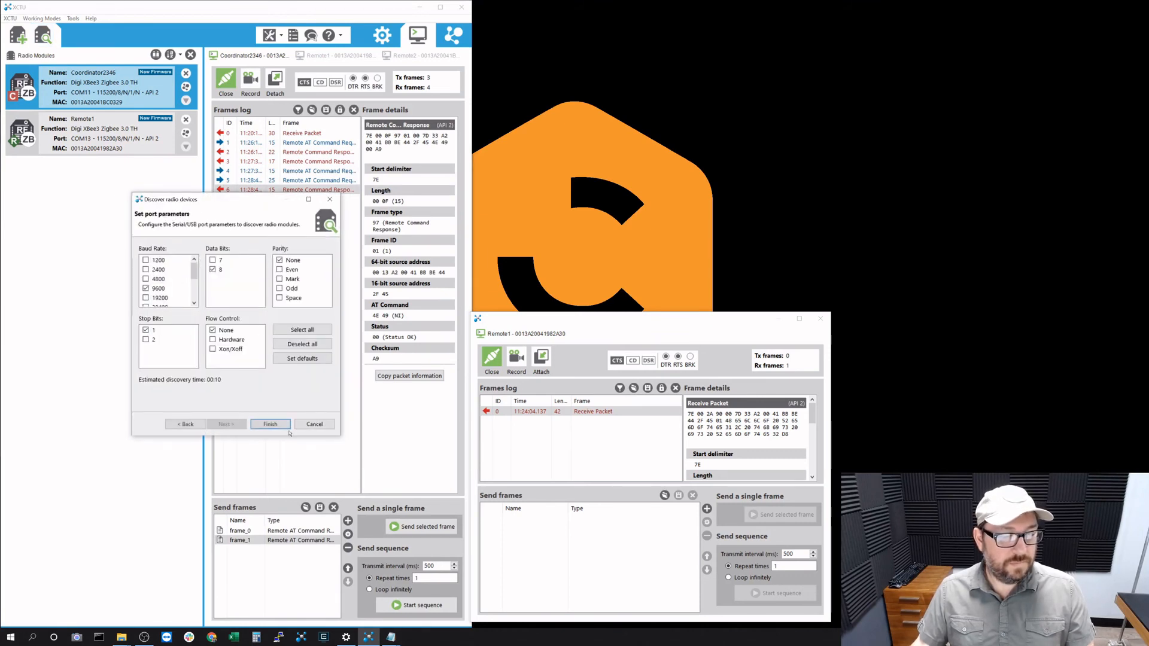
{"action": "left_click", "coordinate": [270, 423]}
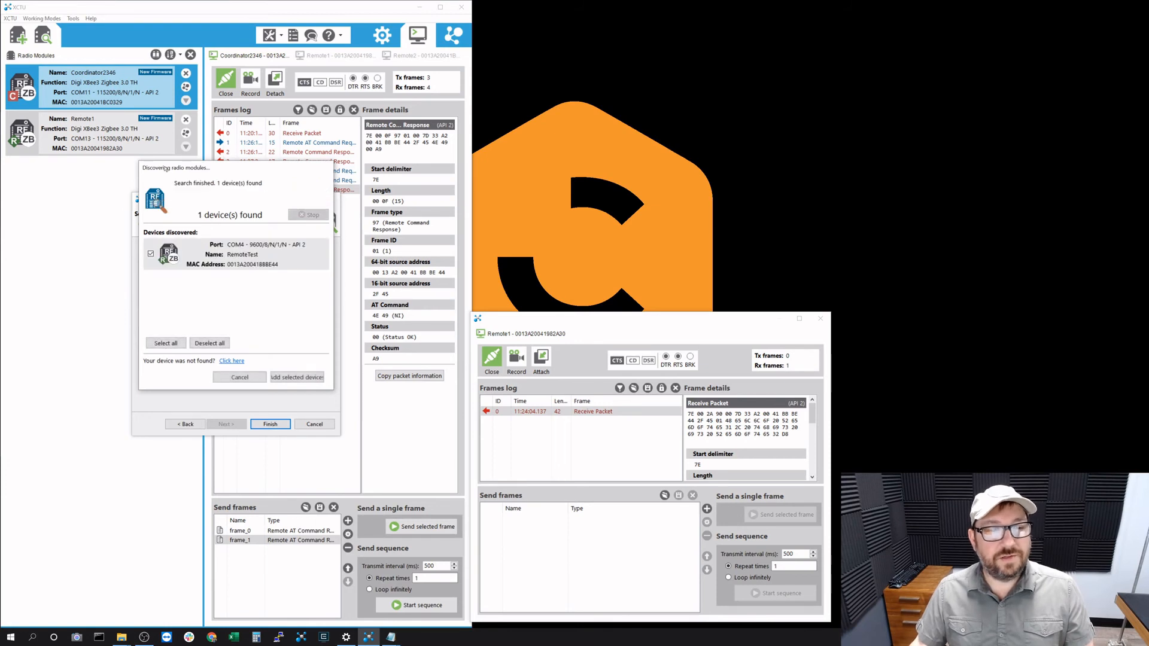
{"action": "left_click", "coordinate": [293, 378]}
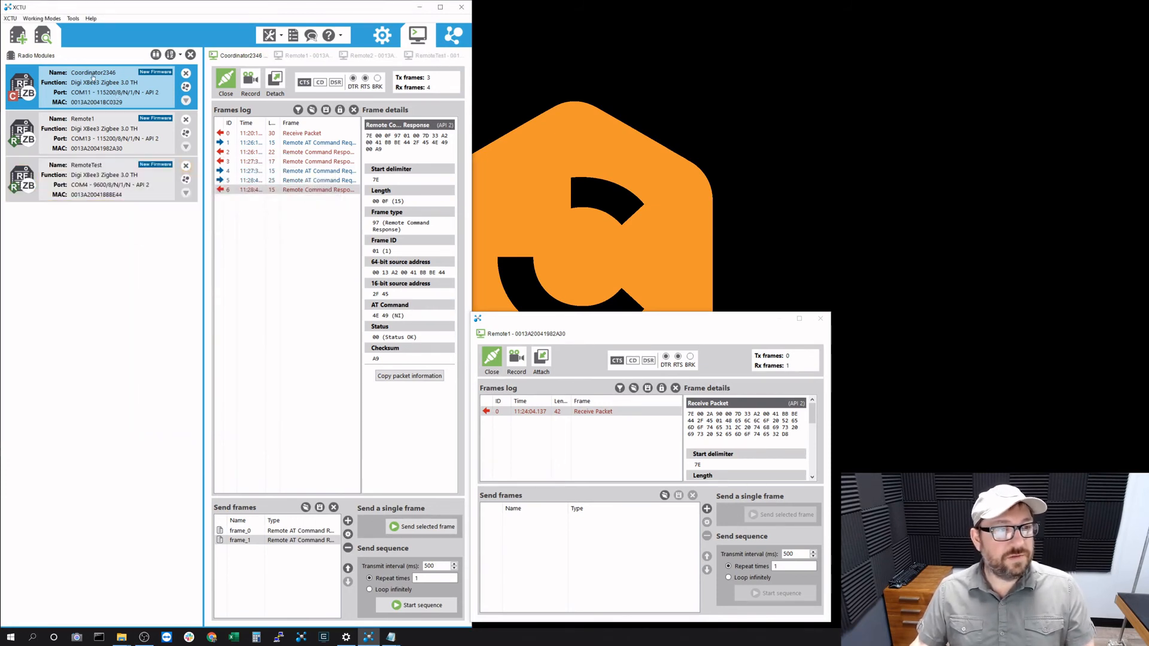
Step: Detach the Remote2 console into its own window above Remote1's console, and open its serial connection
{"action": "left_click", "coordinate": [81, 175]}
{"action": "left_click", "coordinate": [275, 84]}
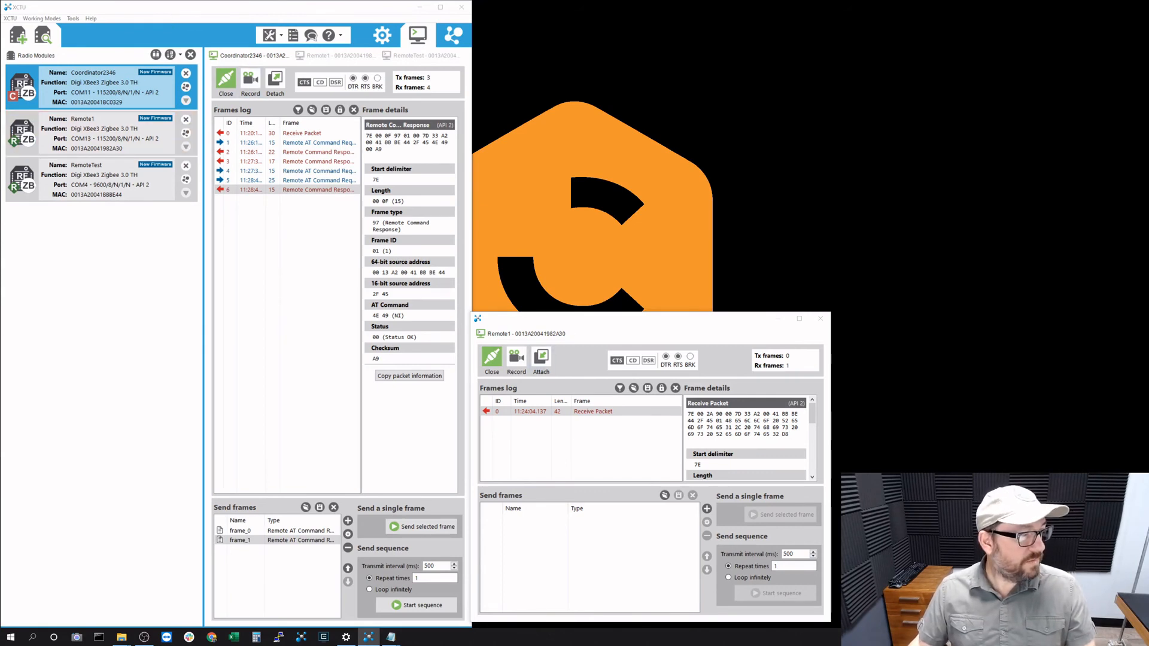
{"action": "left_click_drag", "start_coordinate": [0, 114], "coordinate": [671, 11]}
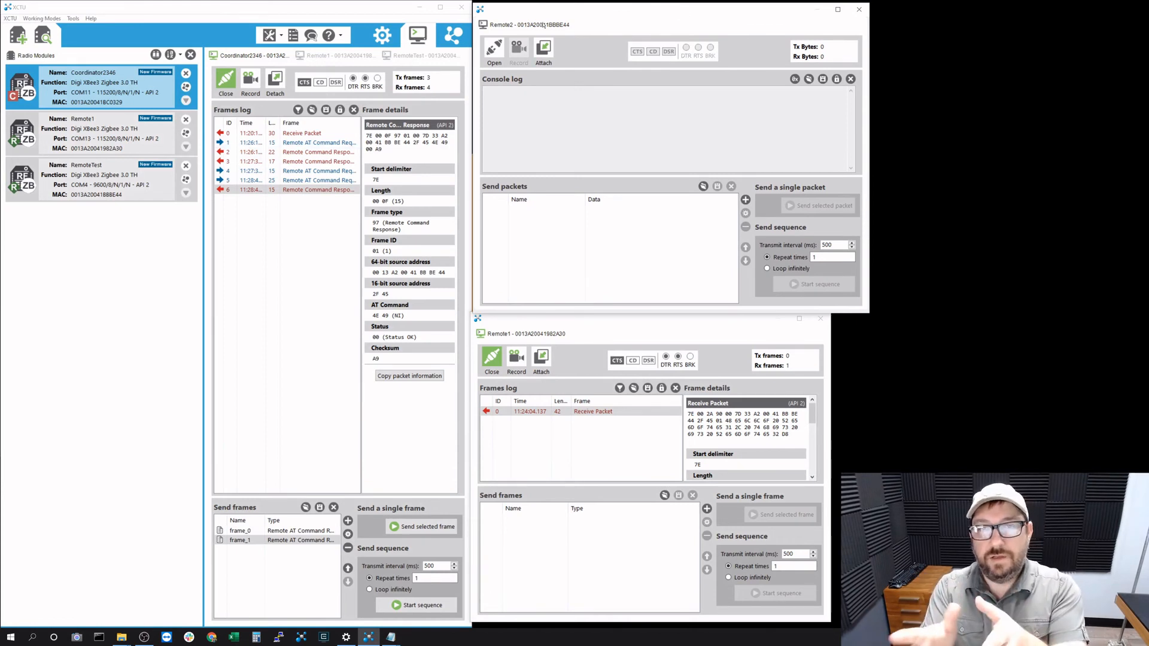
{"action": "left_click", "coordinate": [493, 48]}
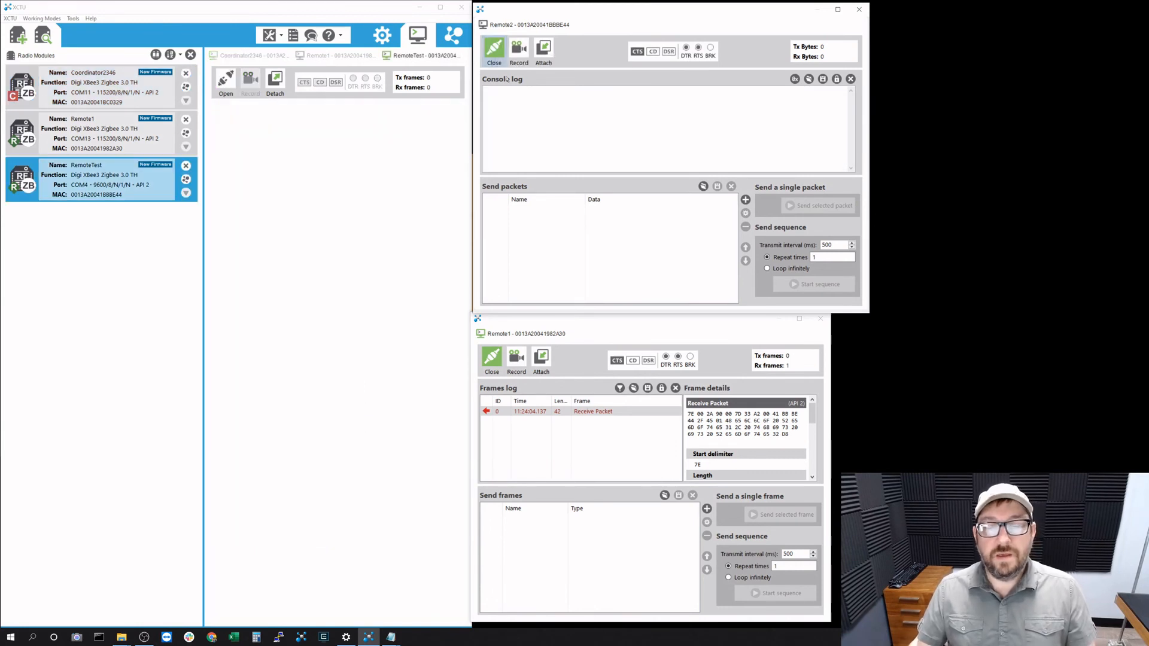
Step: Try to open the attached RemoteTest console's serial connection, and close the connections of the detached Remote2 and Remote1 consoles
{"action": "left_click", "coordinate": [226, 80]}
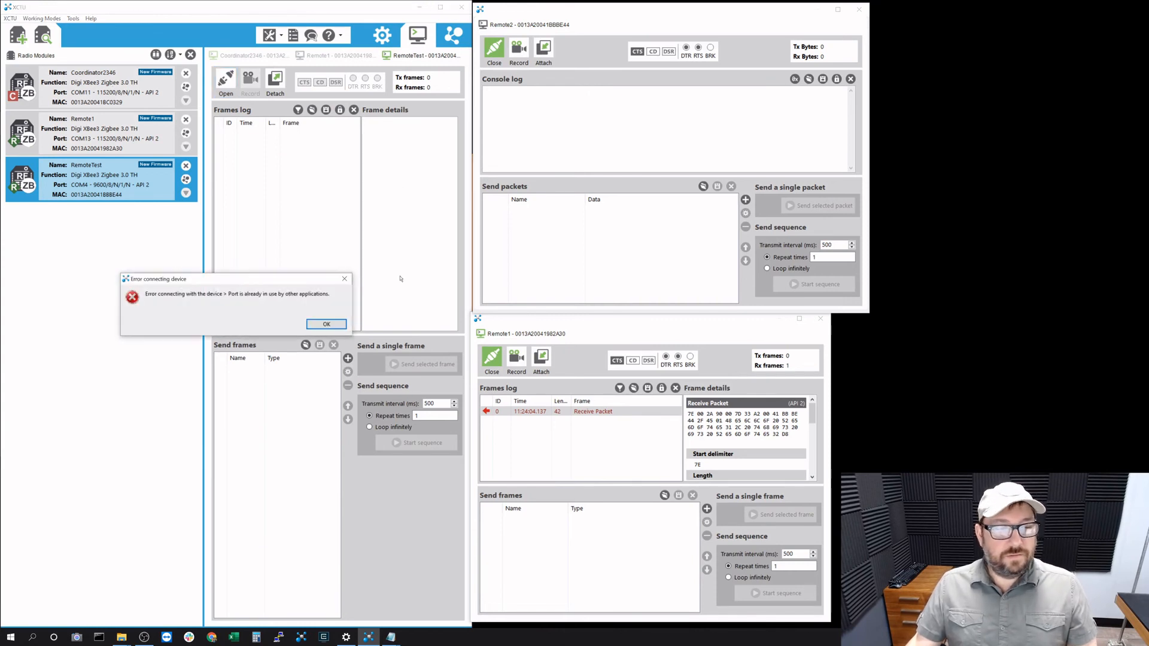
{"action": "left_click", "coordinate": [326, 325]}
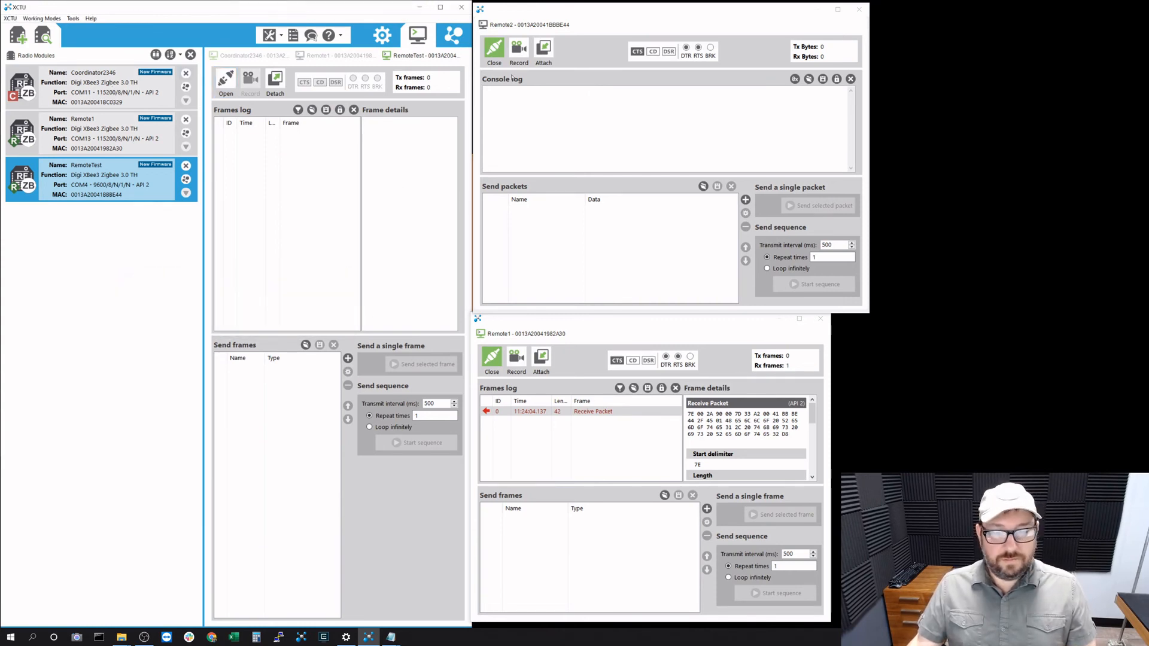
{"action": "left_click", "coordinate": [494, 50]}
{"action": "left_click", "coordinate": [492, 358]}
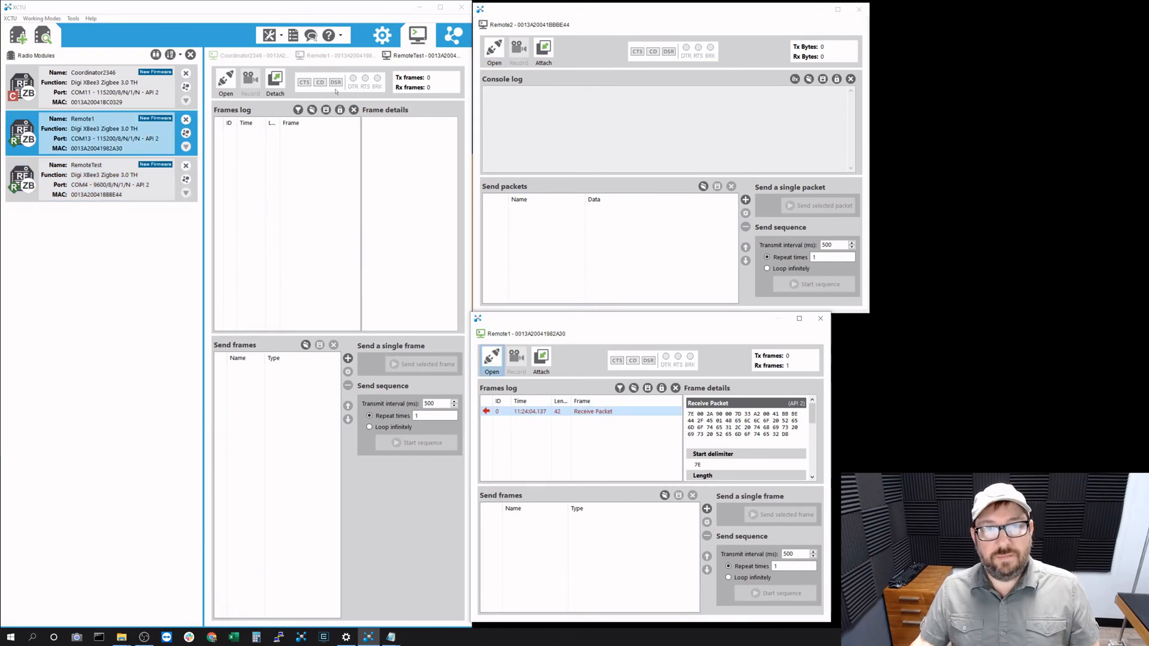
Step: Save the coordinator's frames log to the Desktop as coor-apimode-api_console_session_2020-10-22.log
{"action": "left_click", "coordinate": [100, 83]}
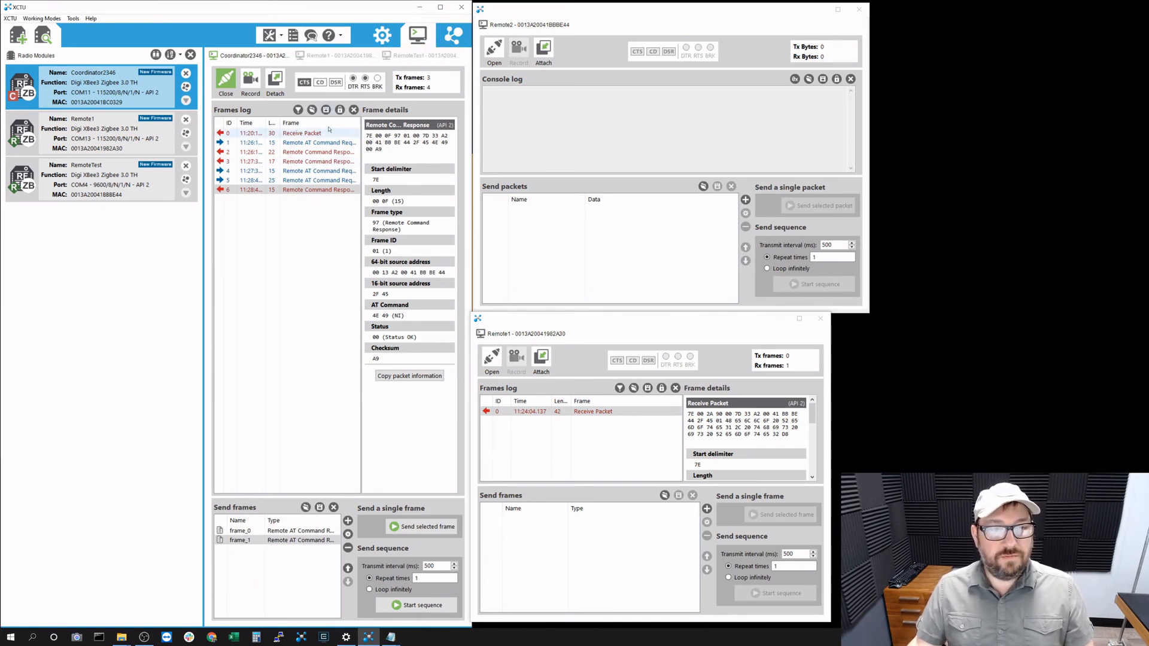
{"action": "left_click", "coordinate": [326, 109]}
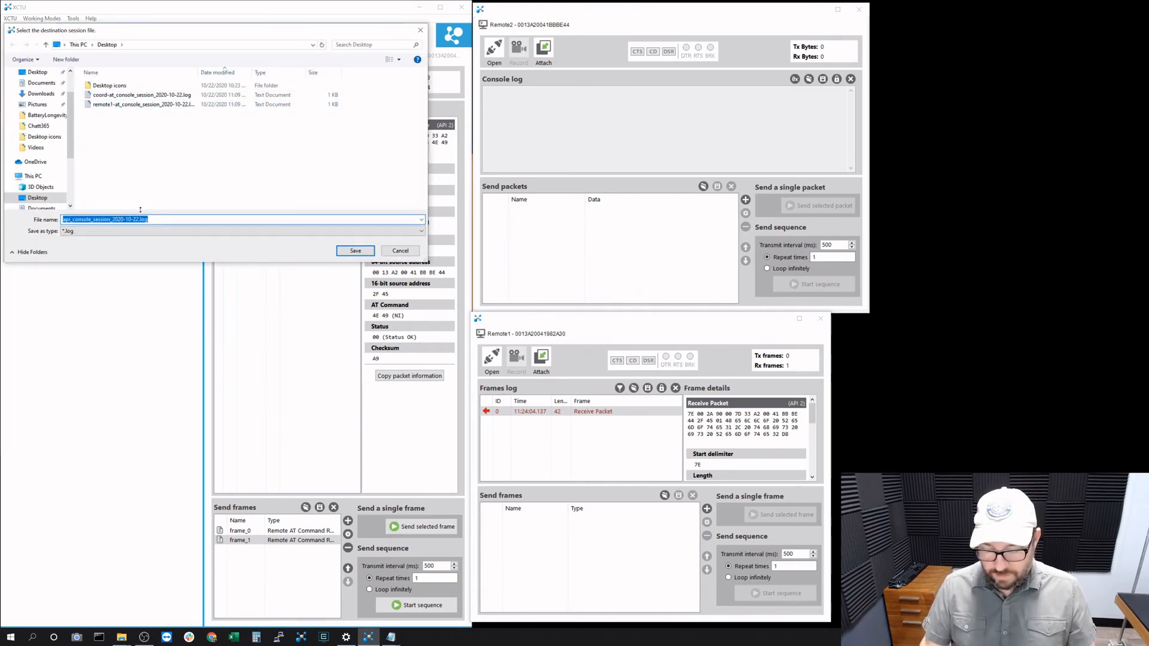
{"action": "key", "text": "Home"}
{"action": "type", "text": "coor"}
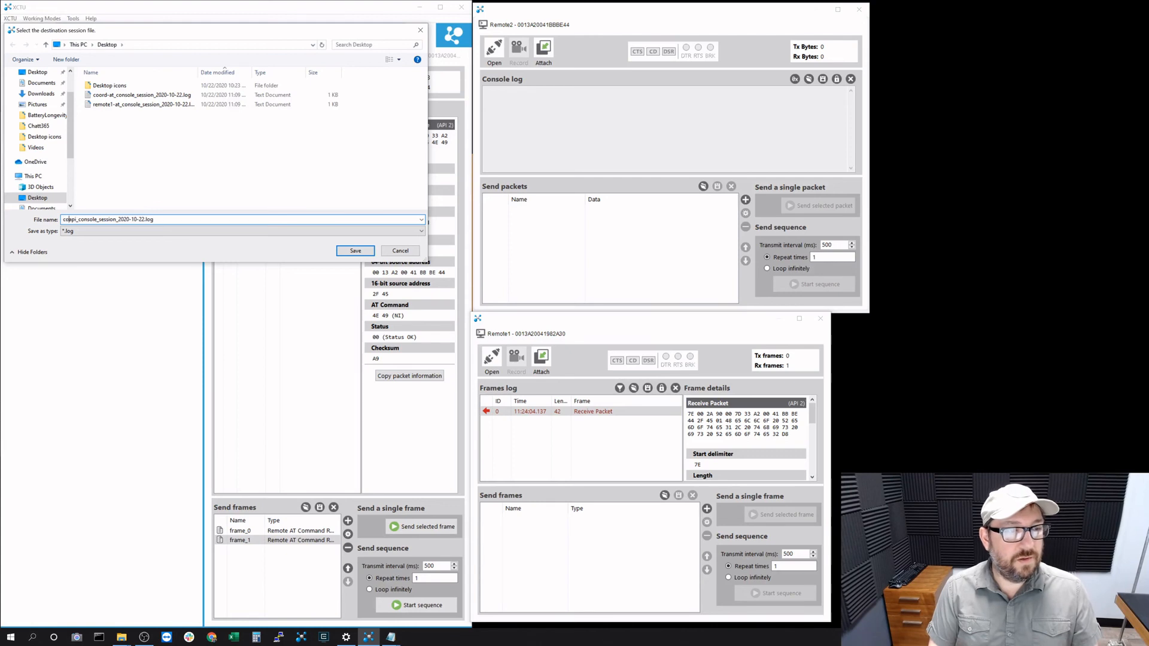
{"action": "type", "text": "-apimode"}
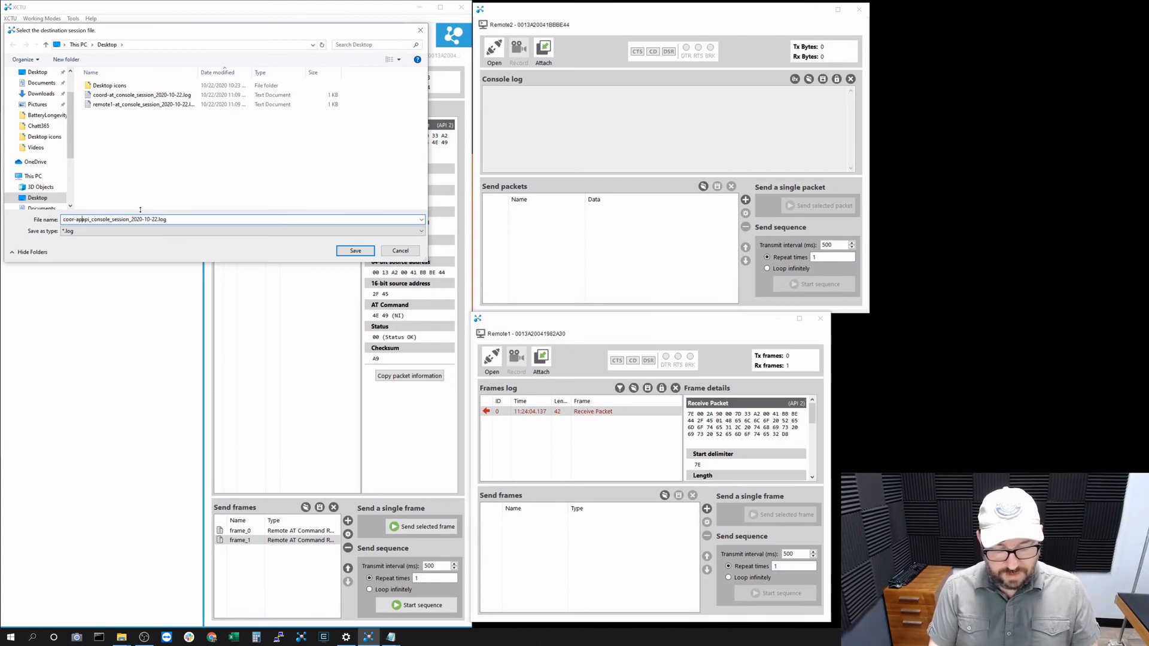
{"action": "type", "text": "-"}
{"action": "key", "text": "Return"}
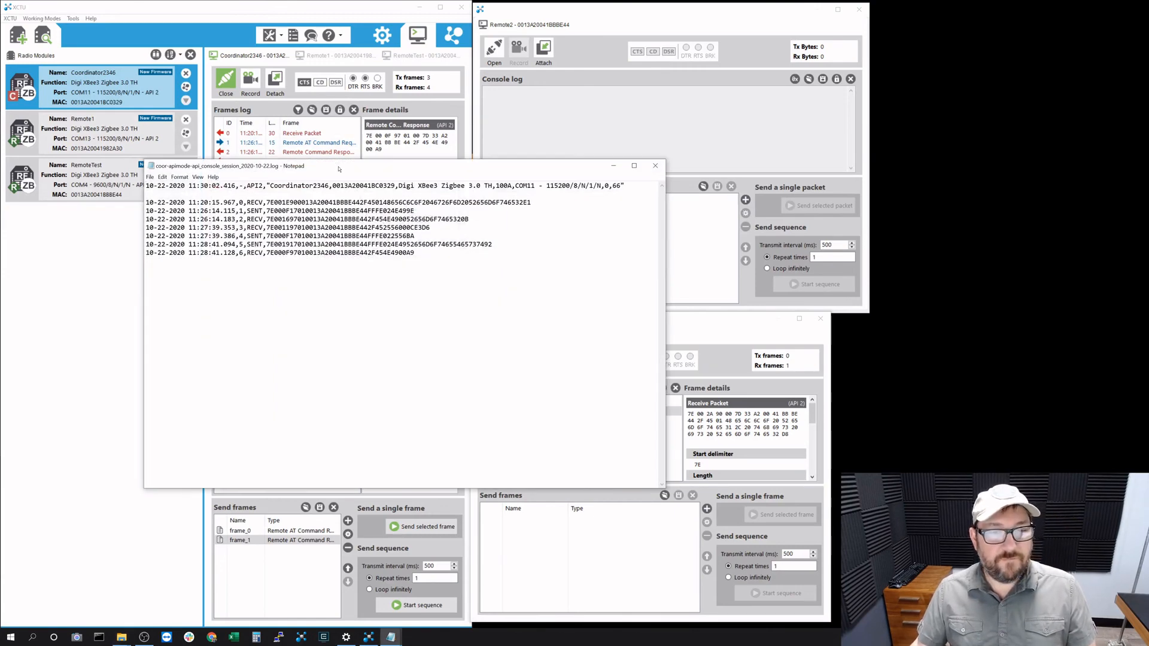
Step: Open the coordinator's API-mode and AT-mode session logs in Notepad and arrange the API-mode log above the AT-mode one
{"action": "left_click_drag", "start_coordinate": [344, 168], "coordinate": [489, 143]}
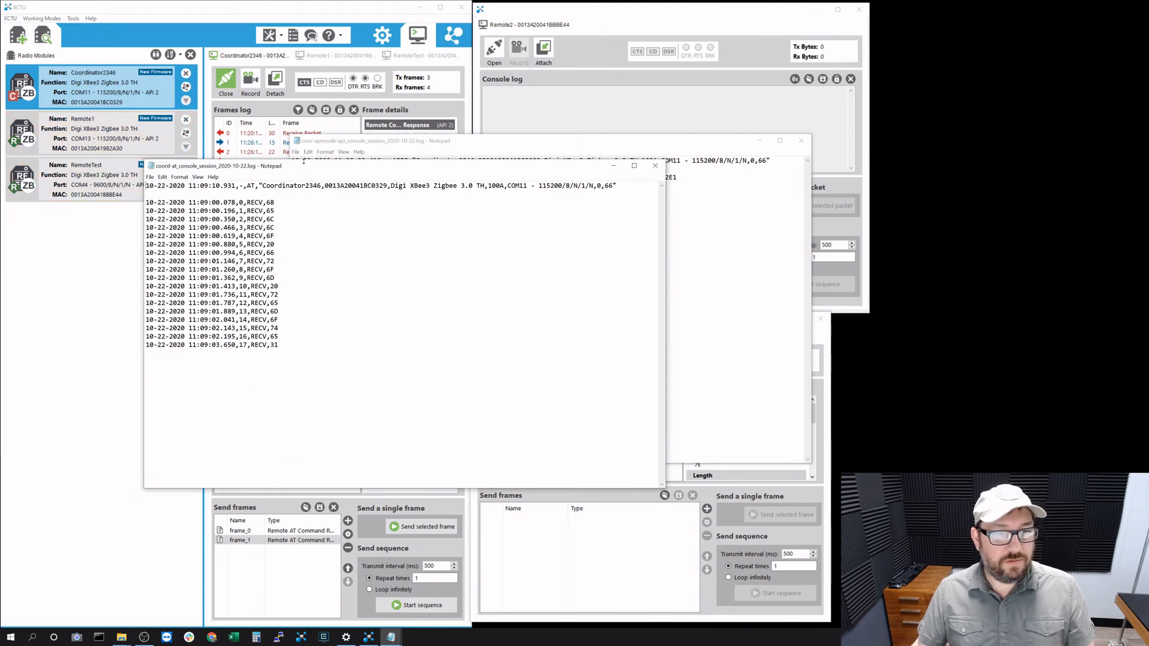
{"action": "left_click_drag", "start_coordinate": [302, 166], "coordinate": [304, 287]}
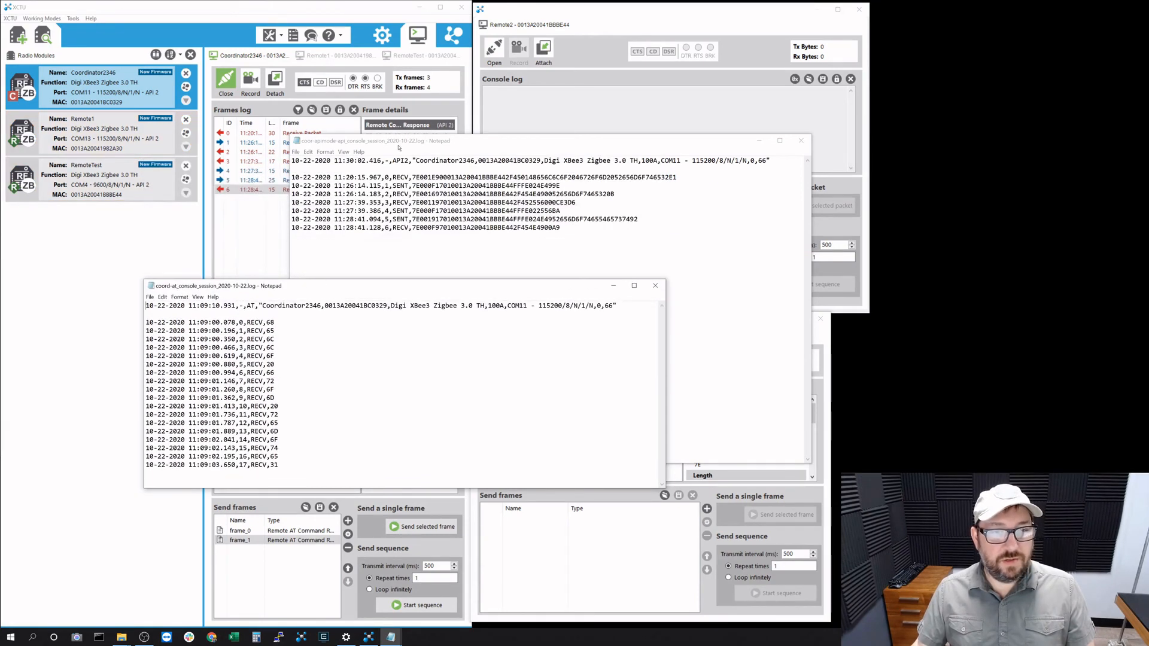
{"action": "left_click_drag", "start_coordinate": [399, 139], "coordinate": [270, 132]}
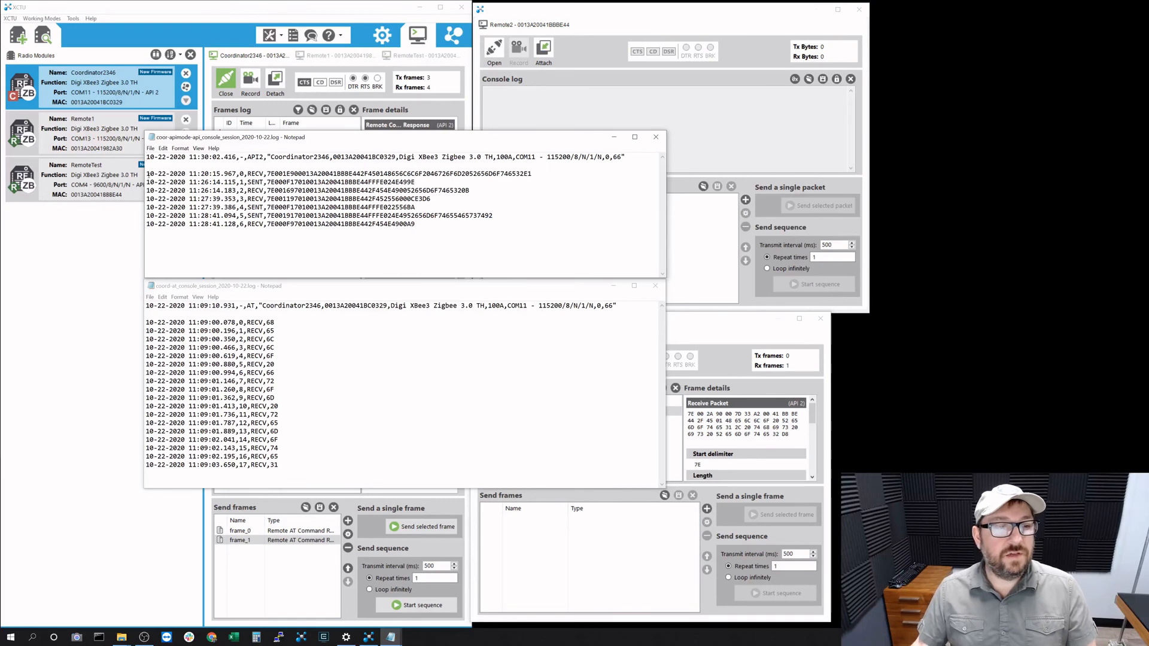
Step: Compare the first received entry in both logs, highlighting the timestamps and the API log's full frame bytes
{"action": "left_click_drag", "start_coordinate": [279, 170], "coordinate": [485, 175]}
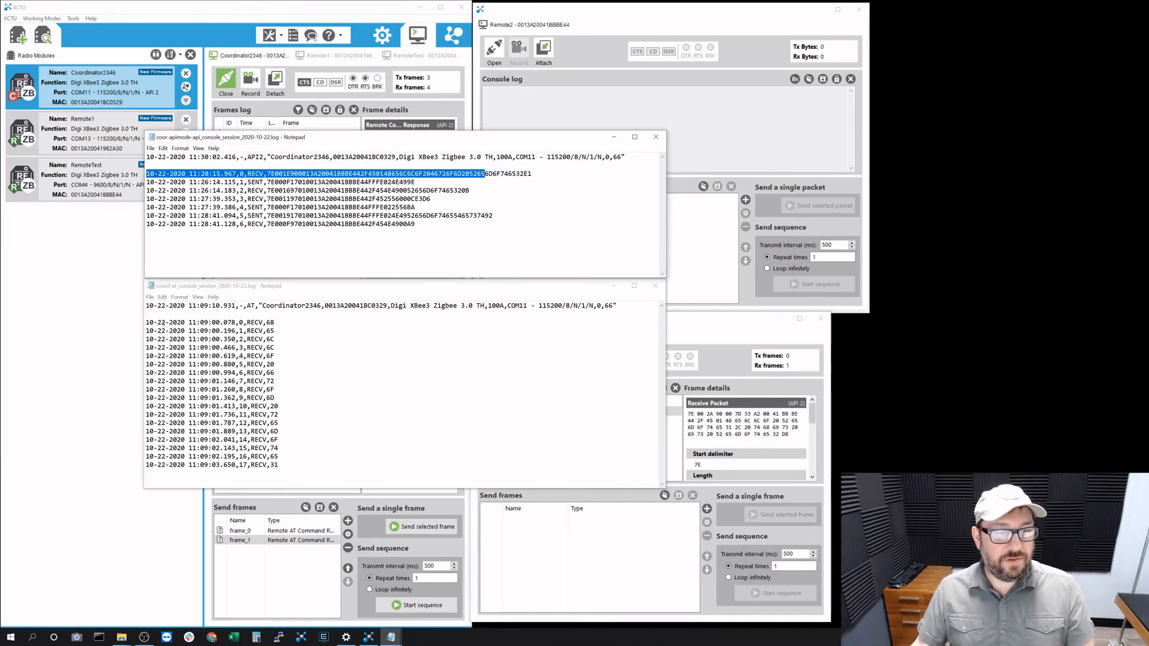
{"action": "left_click", "coordinate": [146, 322]}
{"action": "left_click_drag", "start_coordinate": [146, 322], "coordinate": [239, 322]}
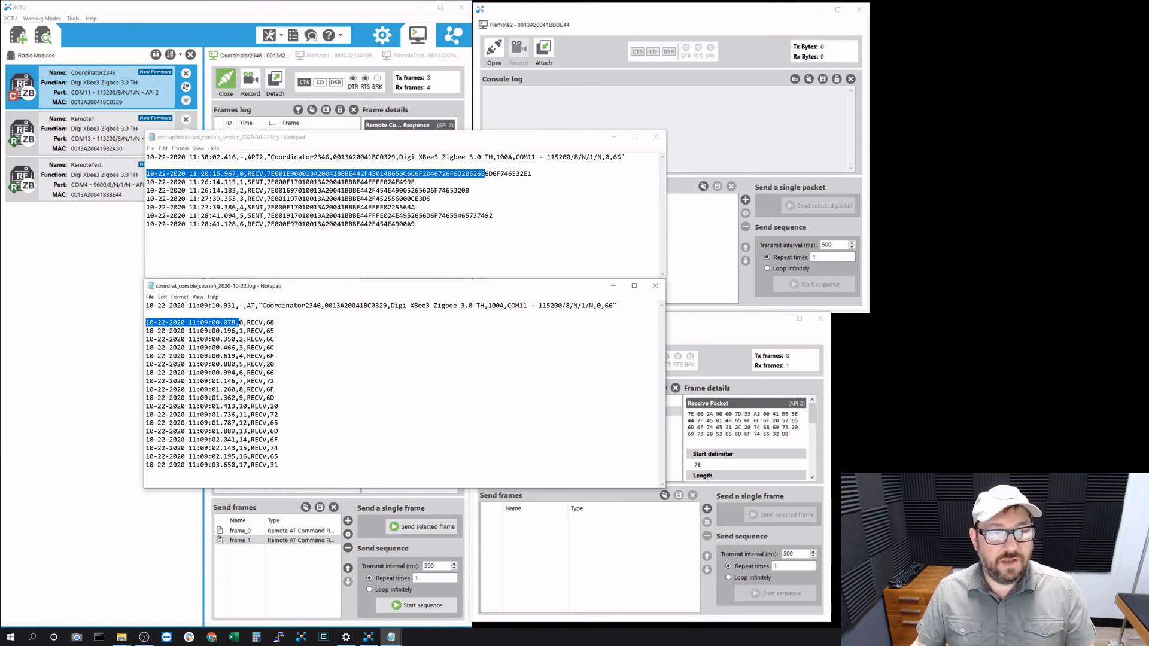
{"action": "left_click", "coordinate": [266, 174]}
{"action": "left_click_drag", "start_coordinate": [264, 174], "coordinate": [146, 173]}
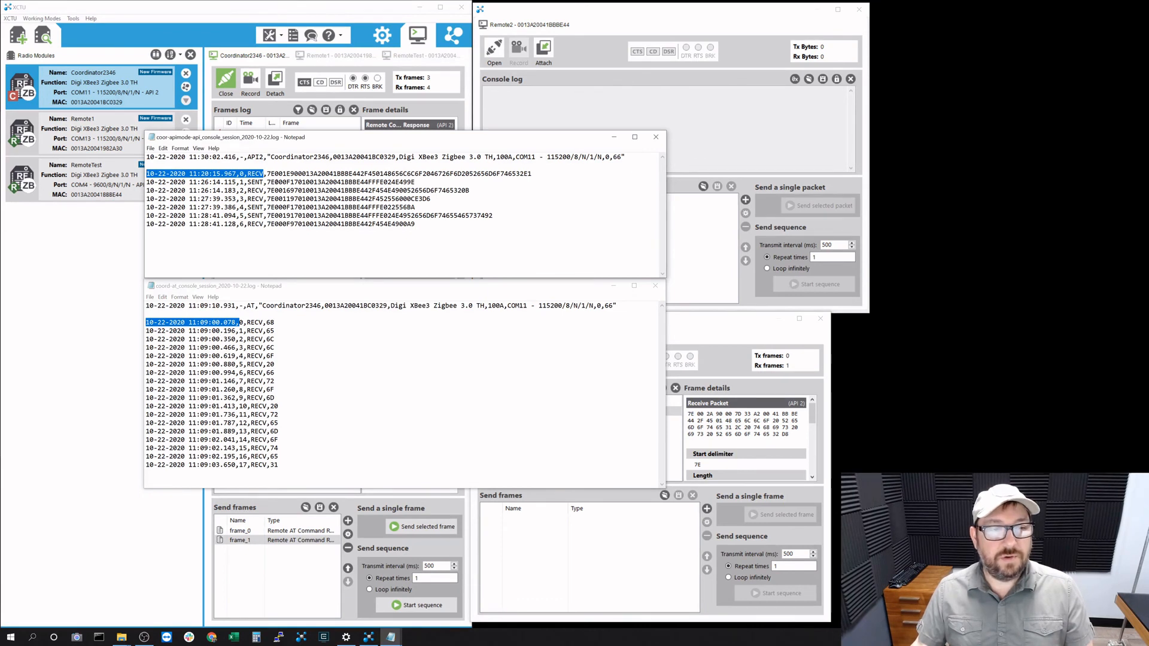
{"action": "left_click_drag", "start_coordinate": [267, 173], "coordinate": [533, 174]}
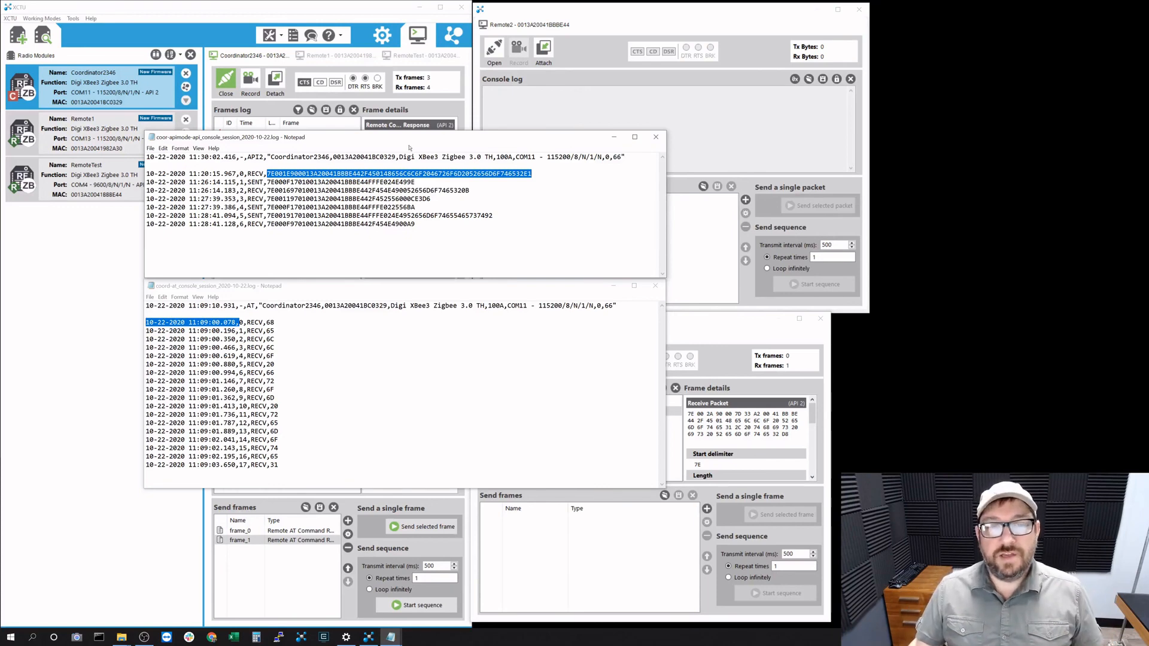
{"action": "left_click", "coordinate": [275, 174]}
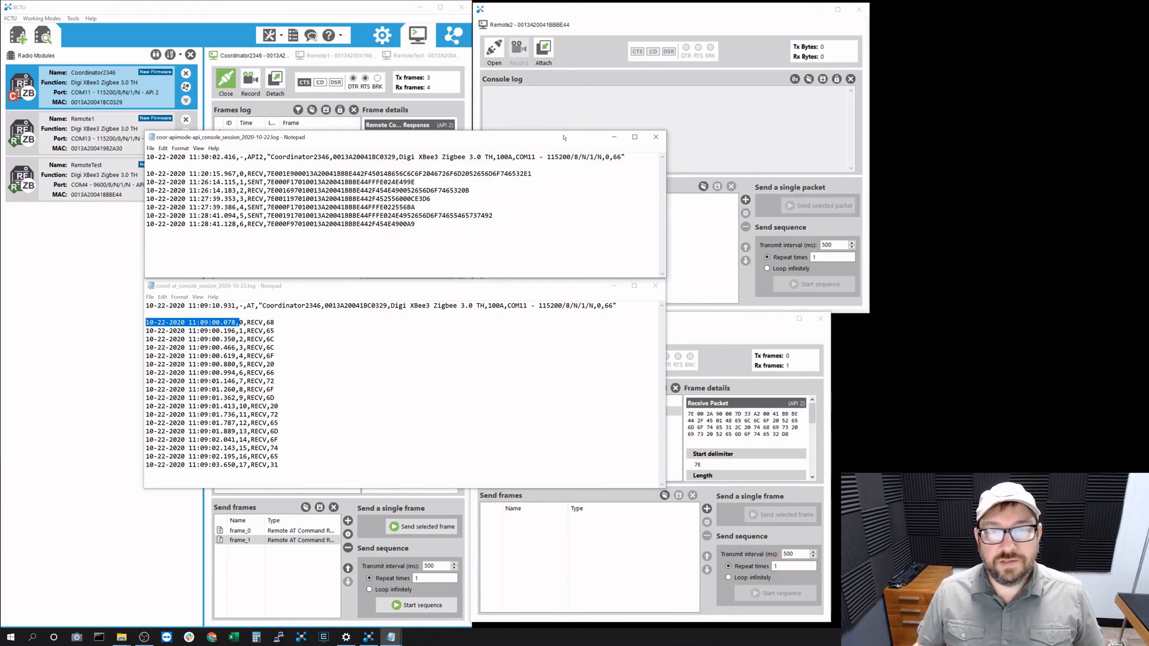
Step: Switch back to XCTU and inspect the frame details of the coordinator's first Receive Packet
{"action": "left_click", "coordinate": [386, 8]}
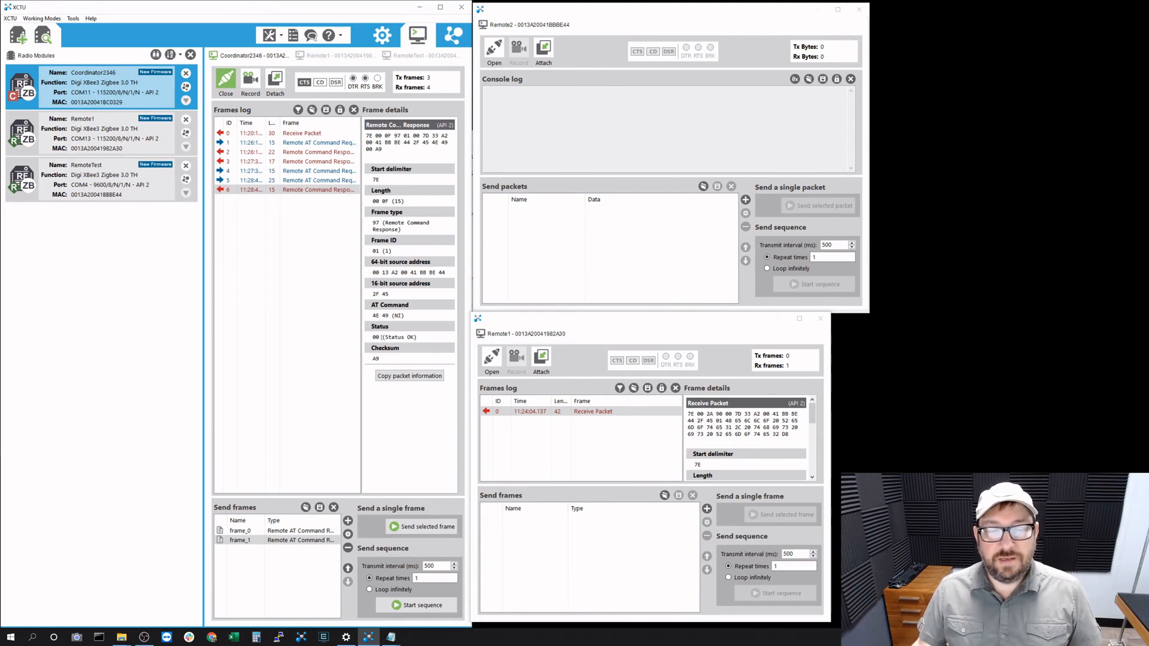
{"action": "left_click", "coordinate": [301, 133]}
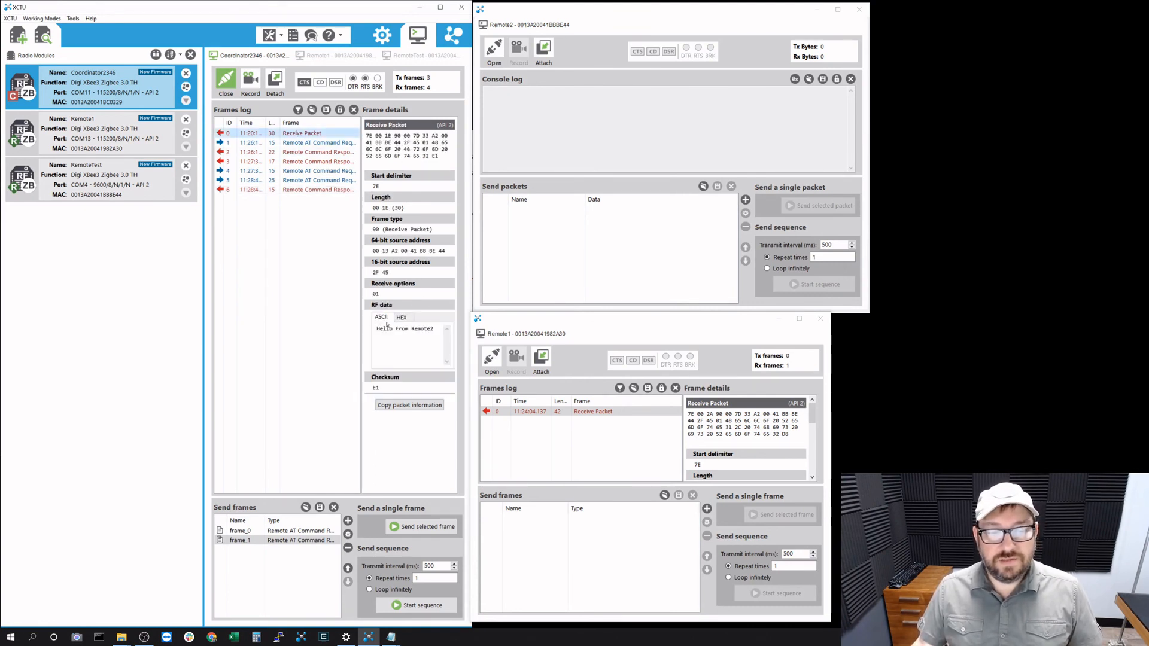